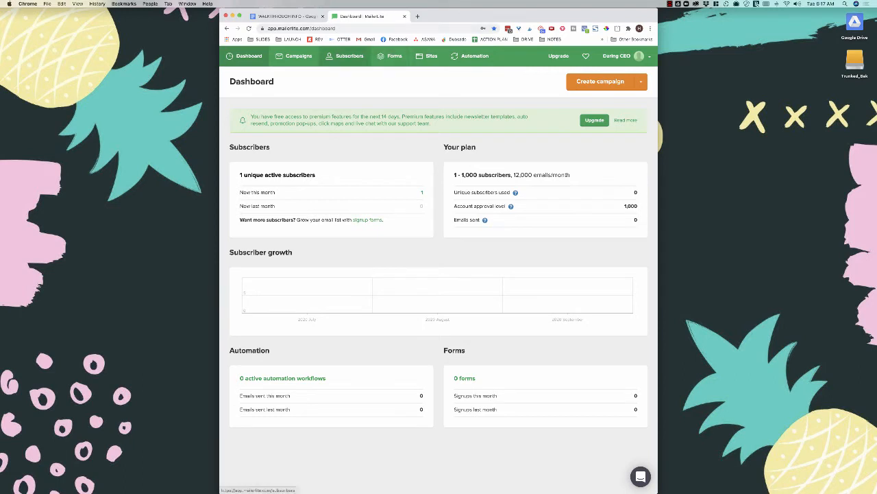
- Show the Subscribers Groups list, which holds only the Daring CEO group
left_click(349, 55)
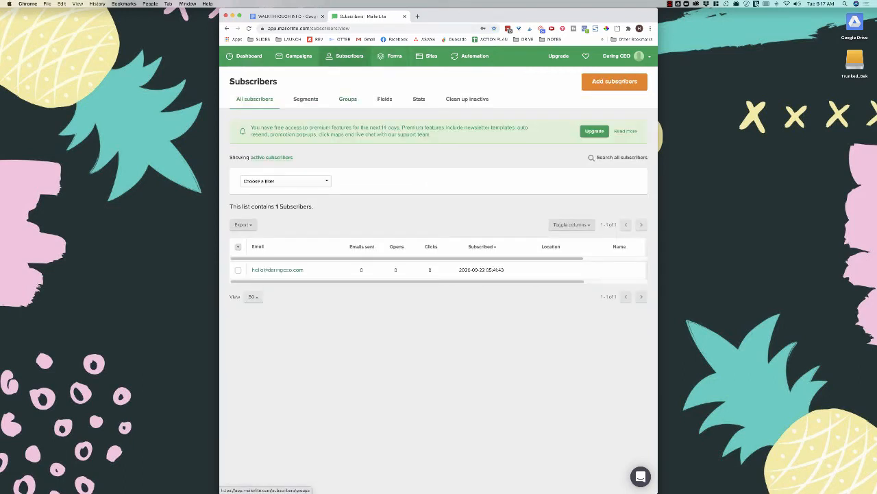
left_click(348, 98)
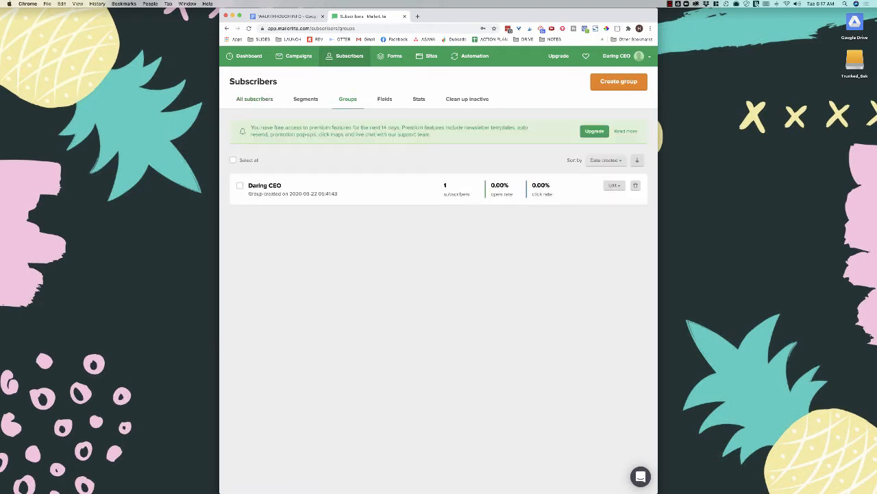
left_click_drag(273, 73, 271, 57)
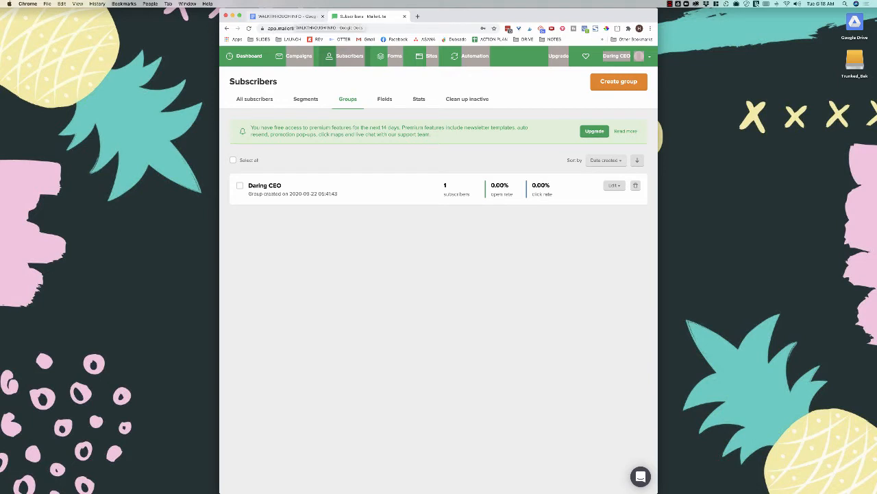
- In the walkthrough notes, look over the Freebie, Funnel and Offer group name lines
left_click(281, 16)
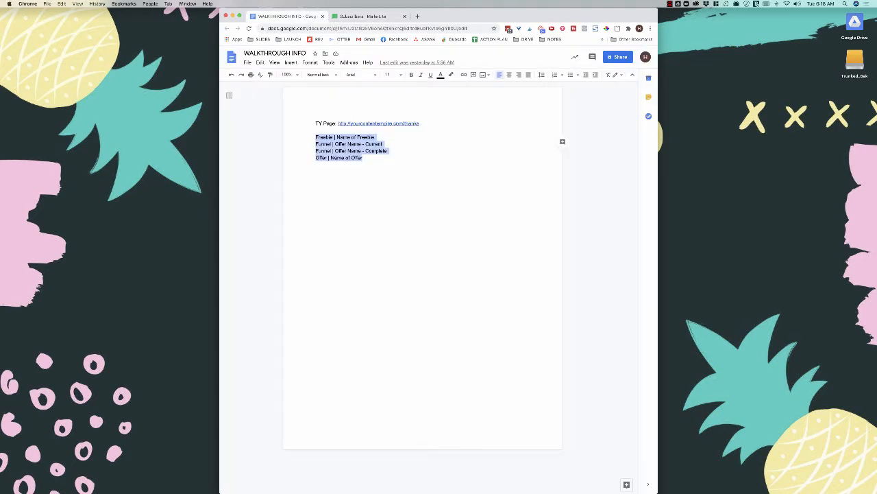
left_click(316, 137)
left_click_drag(316, 137, 363, 158)
left_click(358, 144)
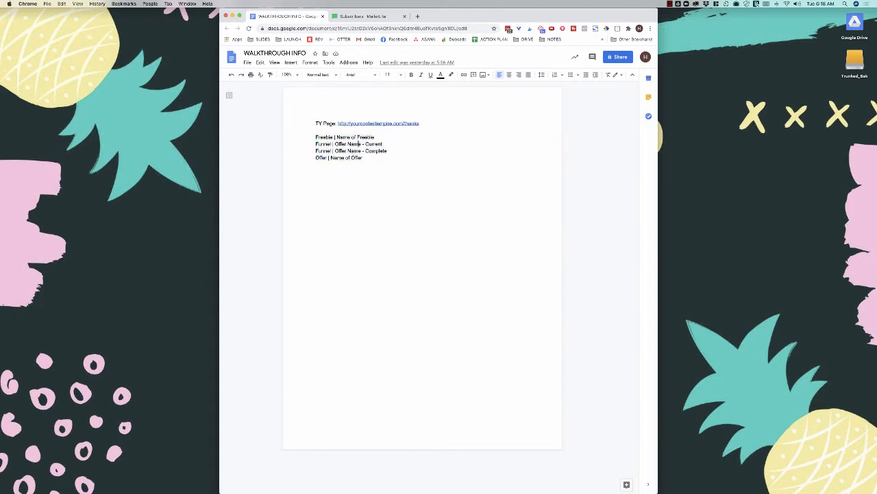
double_click(324, 137)
double_click(323, 144)
double_click(323, 151)
double_click(321, 158)
double_click(323, 137)
left_click(376, 137)
left_click_drag(376, 137, 315, 137)
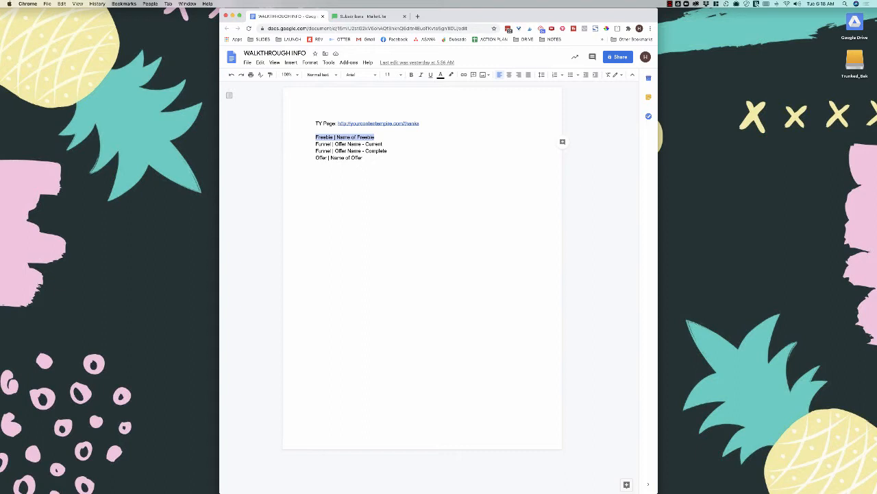
- Copy the 'Freebie | Name of Freebie' line and return to MailerLite
triple_click(321, 158)
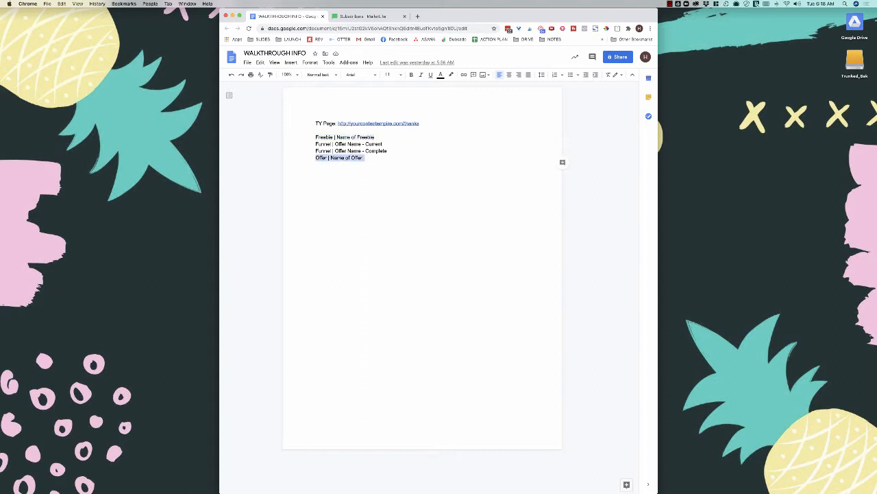
left_click(316, 157)
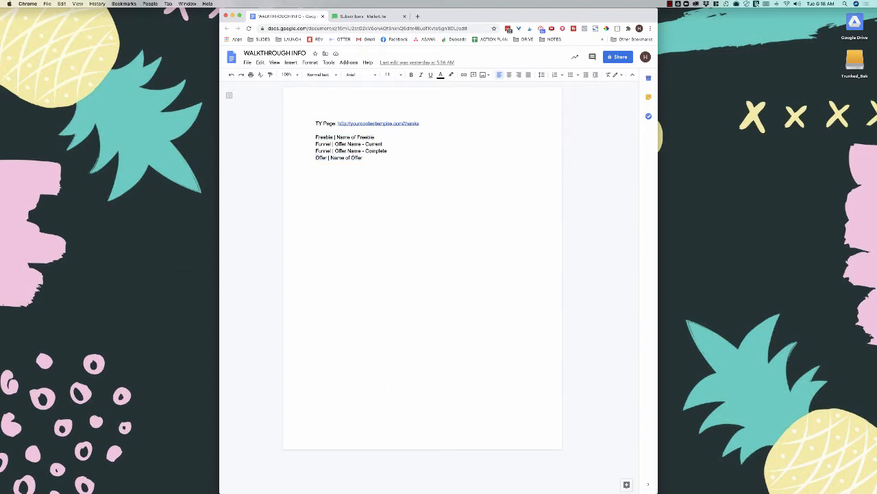
left_click_drag(386, 151, 362, 144)
left_click(335, 144)
double_click(374, 144)
left_click_drag(337, 137, 375, 138)
left_click_drag(335, 144, 353, 157)
left_click_drag(375, 137, 315, 137)
key("super+c")
key("ctrl+Tab")
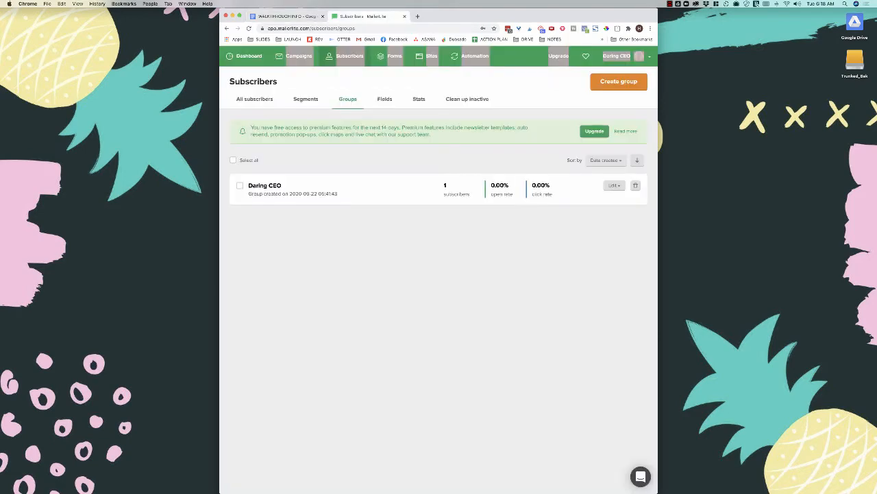
- Create the groups 'Freebie | Name of Freebie' and 'Funnel | Offer Name - Current'
key("ctrl+Tab")
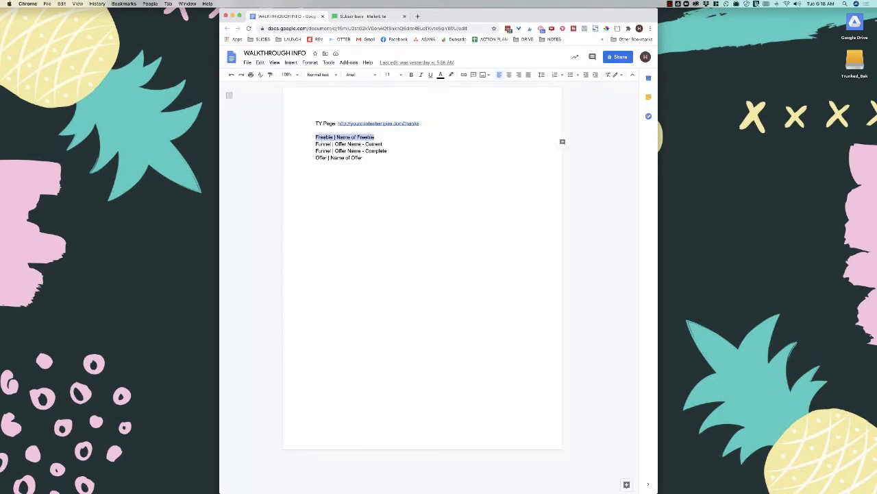
key("ctrl+Tab")
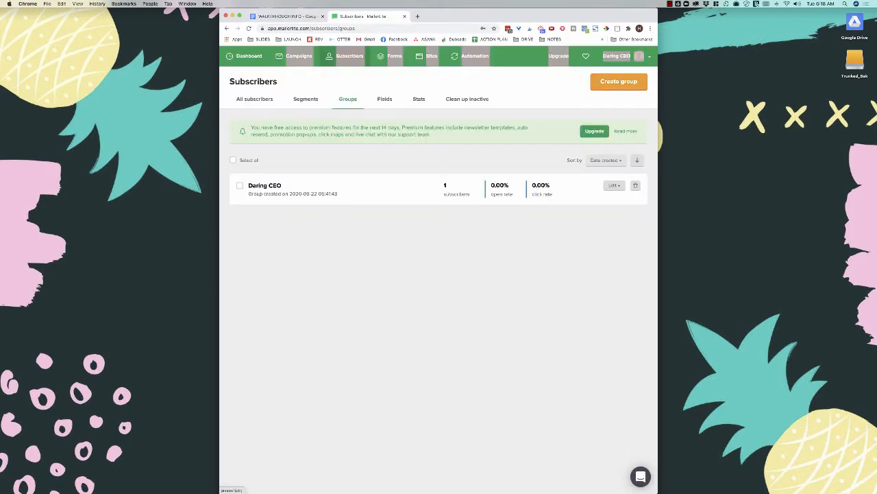
left_click(619, 82)
key("super+v")
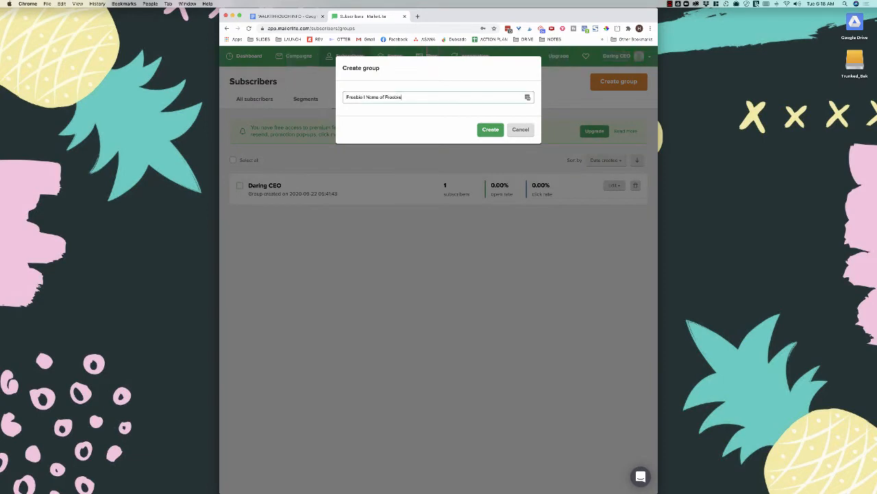
key("Return")
key("ctrl+Tab")
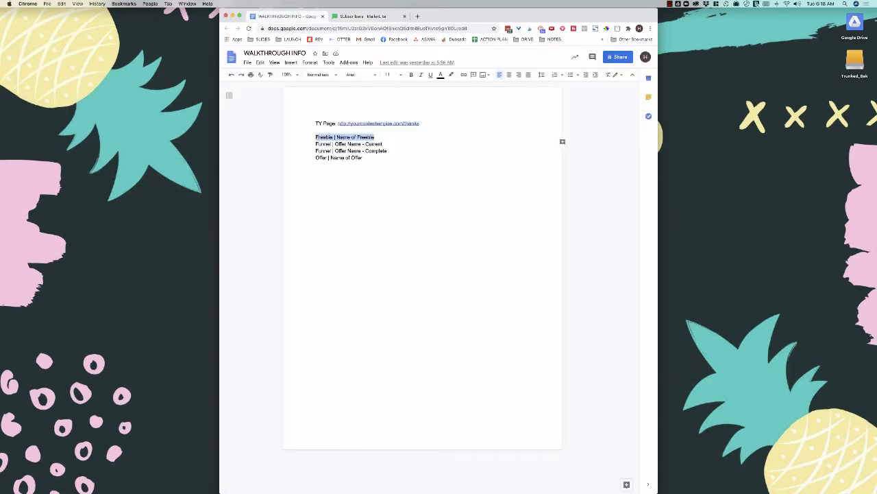
left_click_drag(383, 144, 315, 144)
left_click(376, 17)
left_click(619, 82)
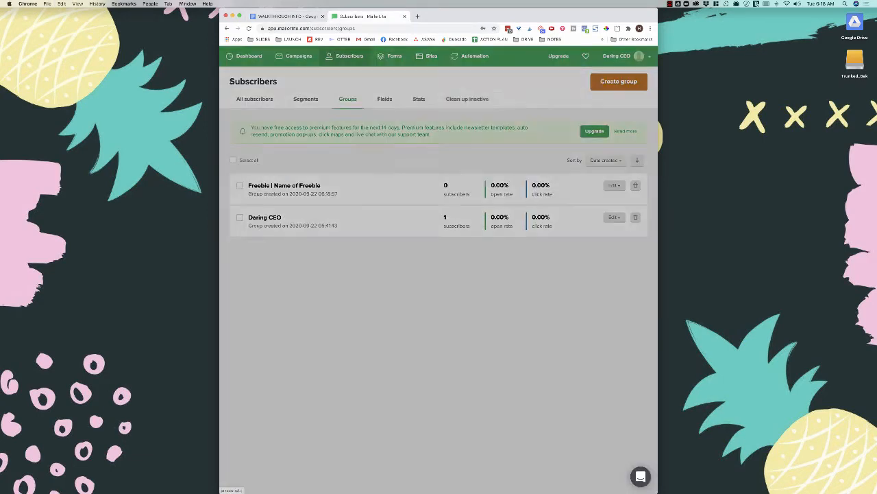
key("super+v")
key("Return")
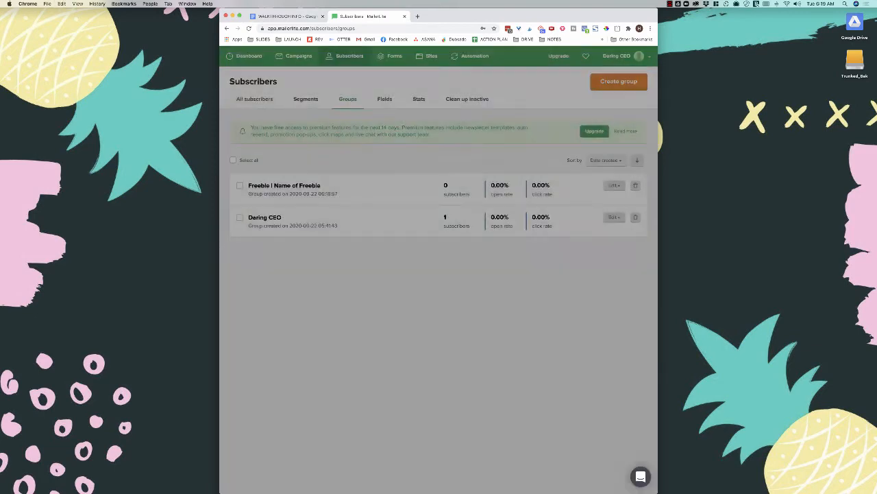
- Create the groups 'Funnel | Offer Name - Complete' and 'Offer | Name of Offer'
key("ctrl+Tab")
left_click_drag(388, 151, 316, 151)
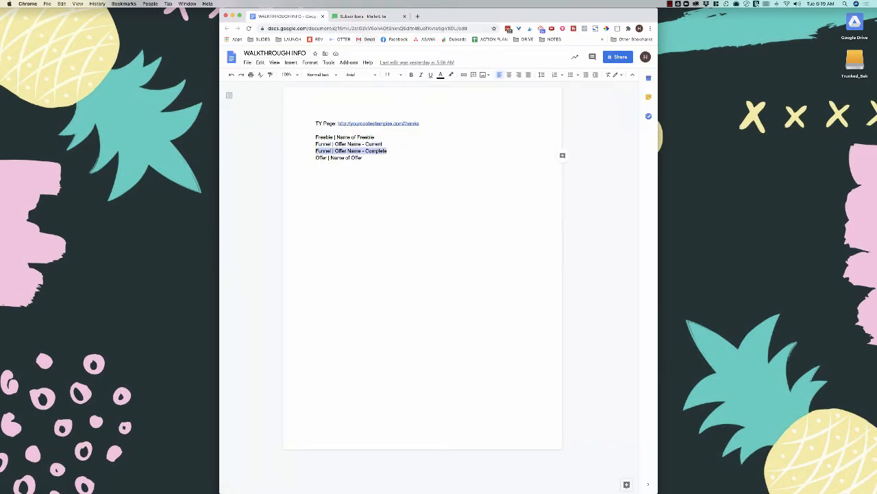
left_click(373, 17)
key("Return")
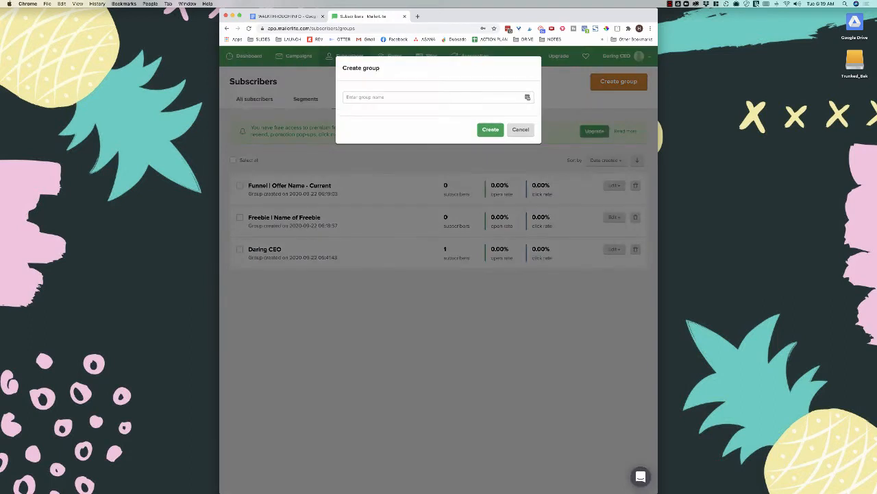
key("super+v")
key("Return")
key("ctrl+Tab")
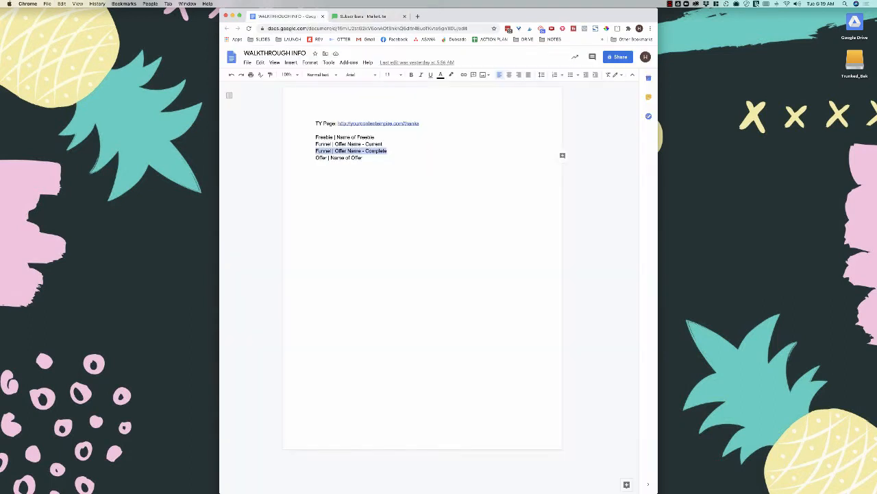
mouse_move(328, 158)
left_mouse_down()
mouse_move(316, 158)
mouse_move(364, 158)
mouse_move(316, 158)
left_mouse_up()
key("super+c")
key("super+z")
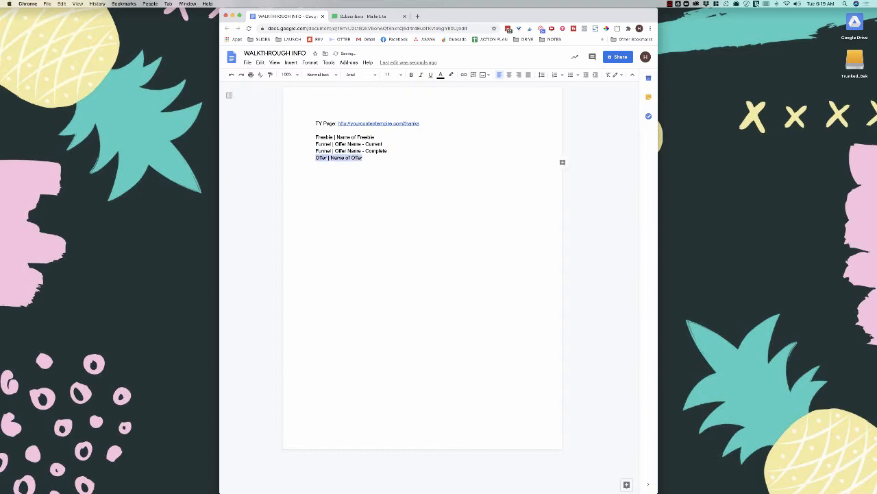
key("ctrl+Tab")
left_click(619, 81)
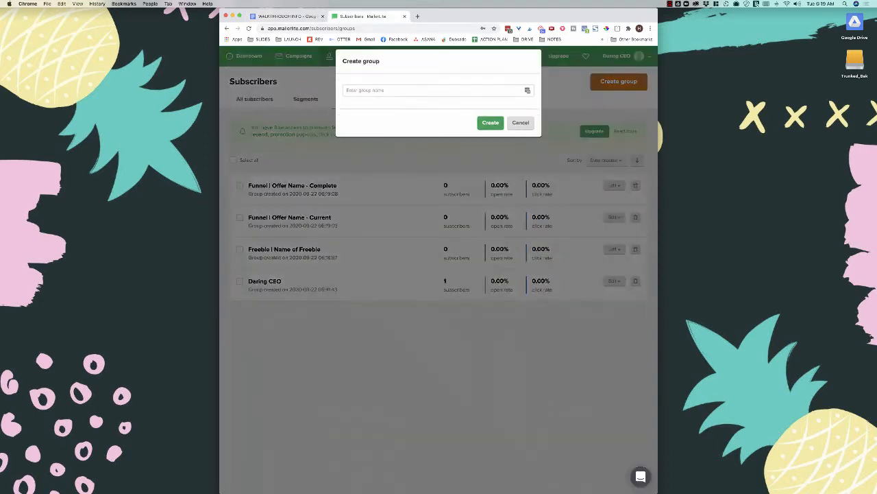
key("super+v")
key("Return")
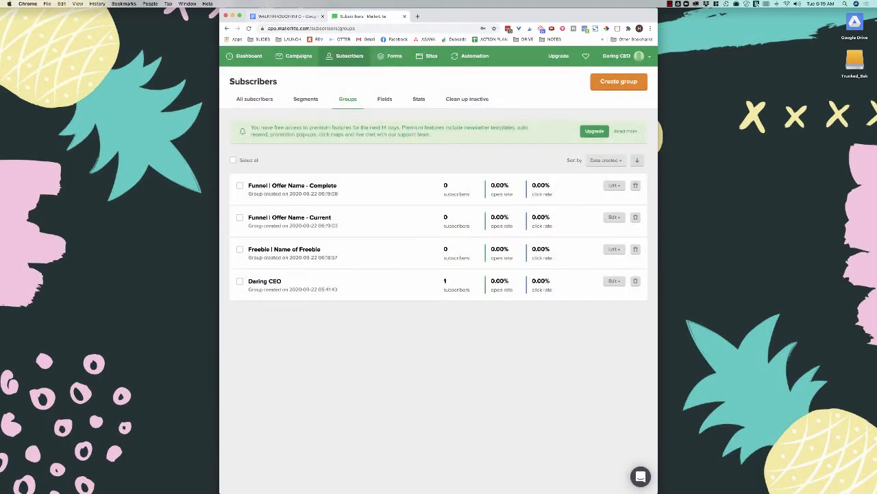
key("ctrl+Tab")
key("ctrl+Tab")
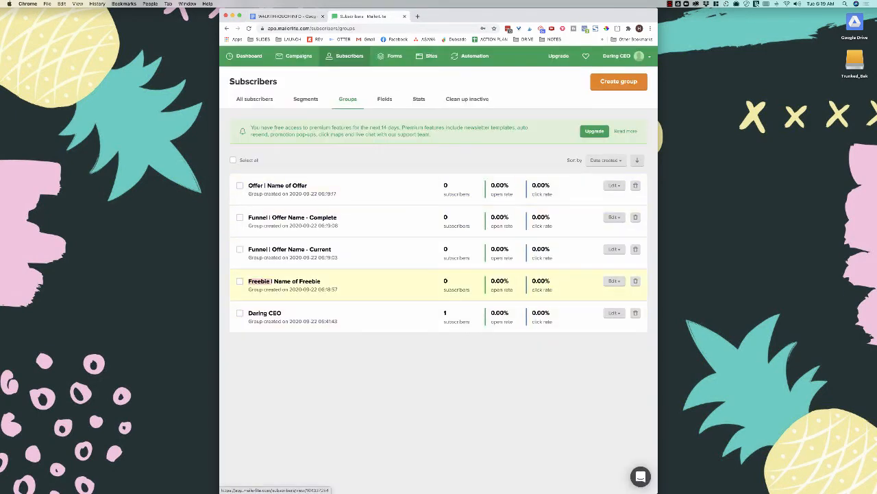
- Check the new Freebie and Offer groups in the list, then go to Forms
right_click(285, 281)
left_click_drag(320, 282, 303, 289)
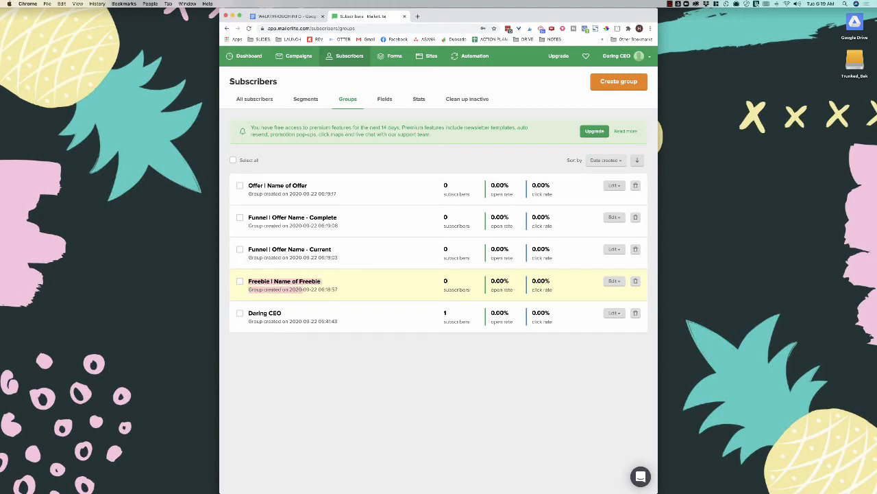
left_click_drag(248, 186, 306, 186)
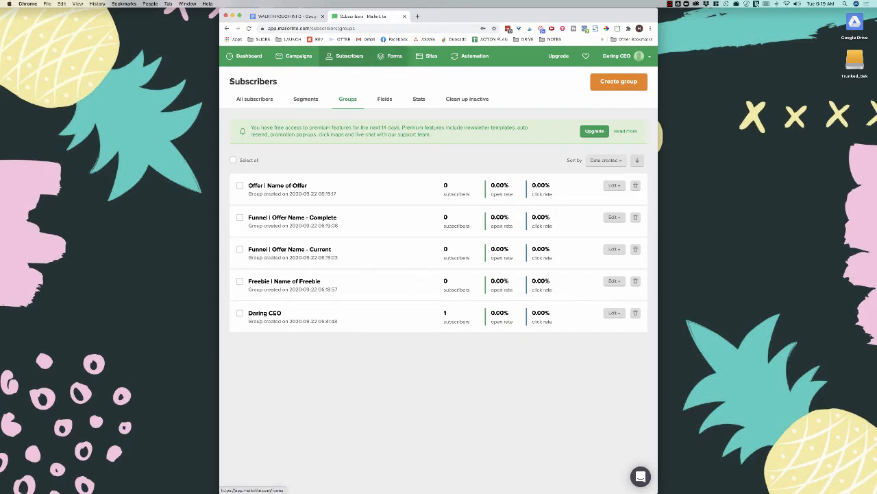
left_click(392, 56)
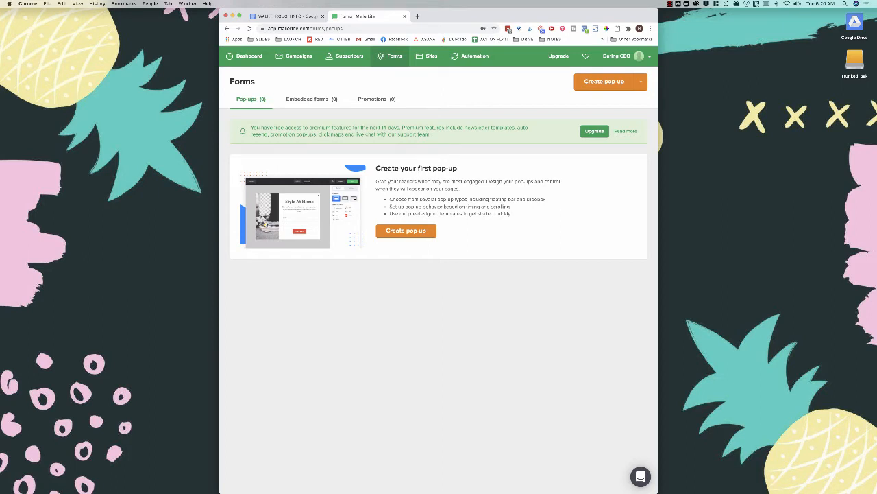
- Create a new embedded form named 'Freebie | Name of Freebie'
left_click(310, 99)
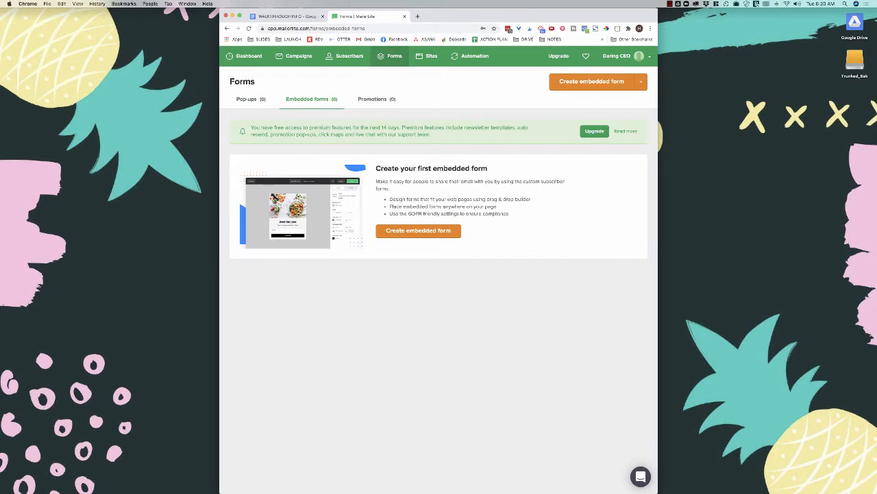
left_click(418, 230)
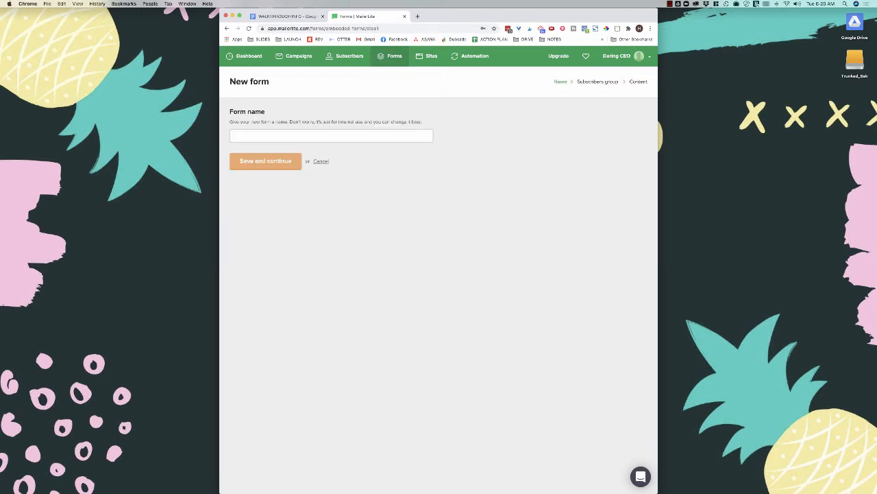
key("ctrl+Tab")
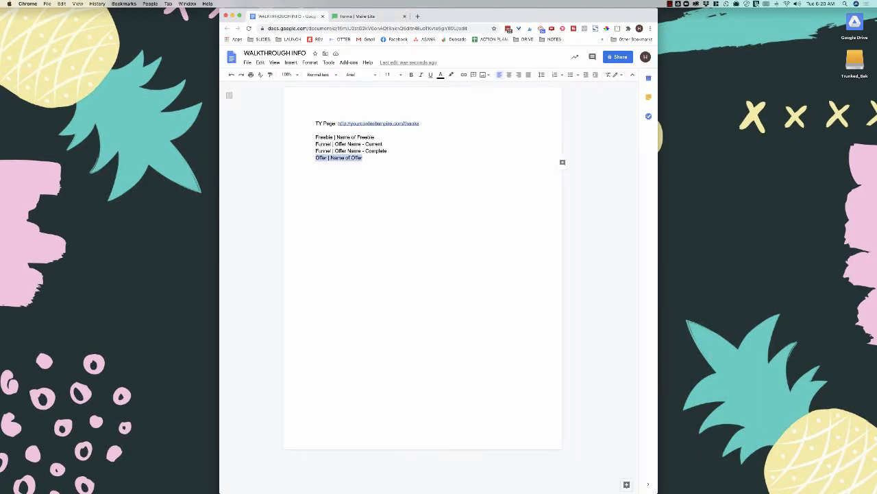
left_click_drag(375, 137, 315, 137)
key("super+c")
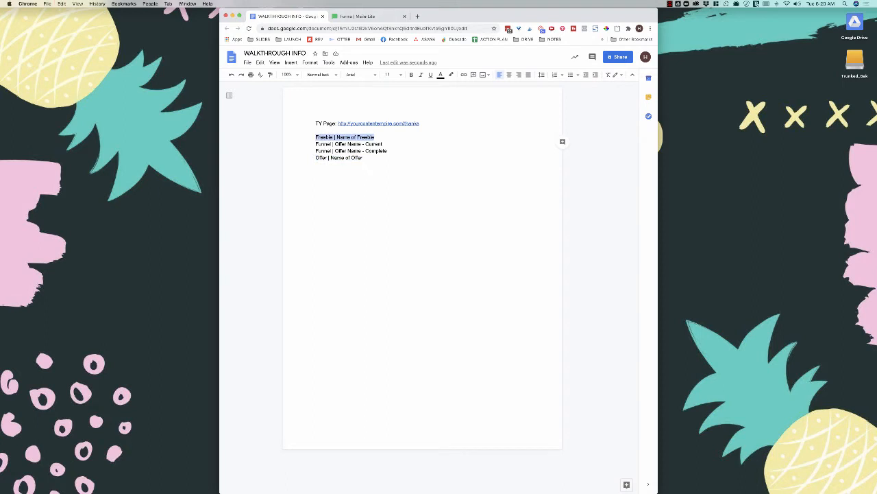
key("ctrl+Tab")
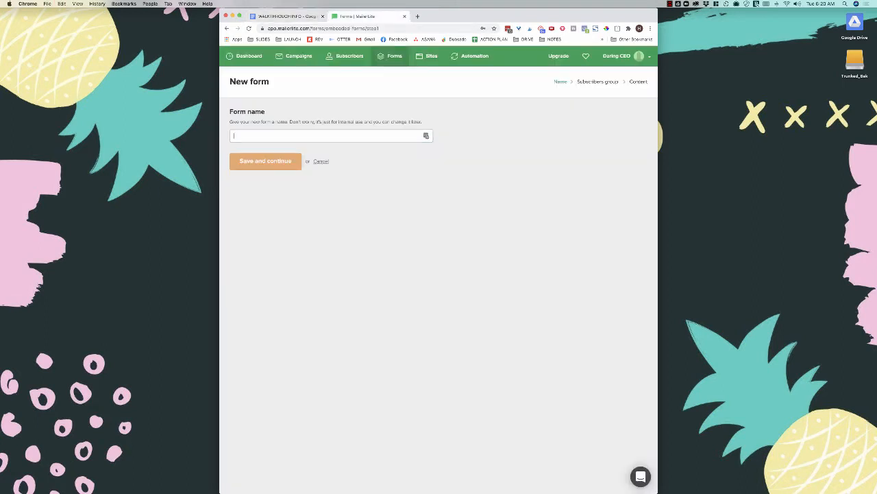
key("super+v")
key("Return")
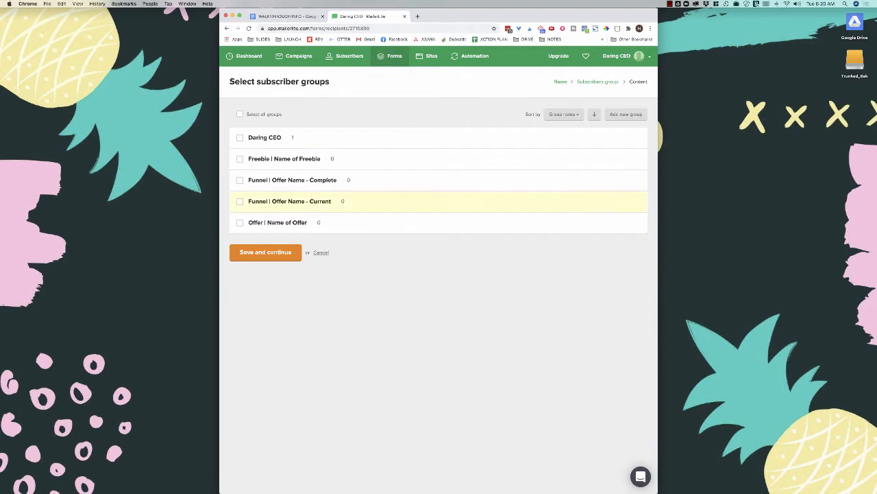
- Assign the form to the 'Freebie | Name of Freebie' group and continue
left_click(240, 159)
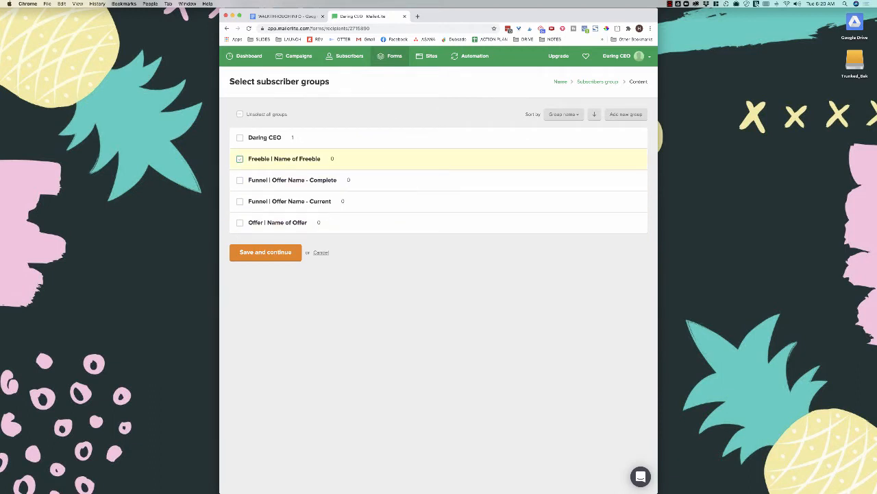
left_click(265, 252)
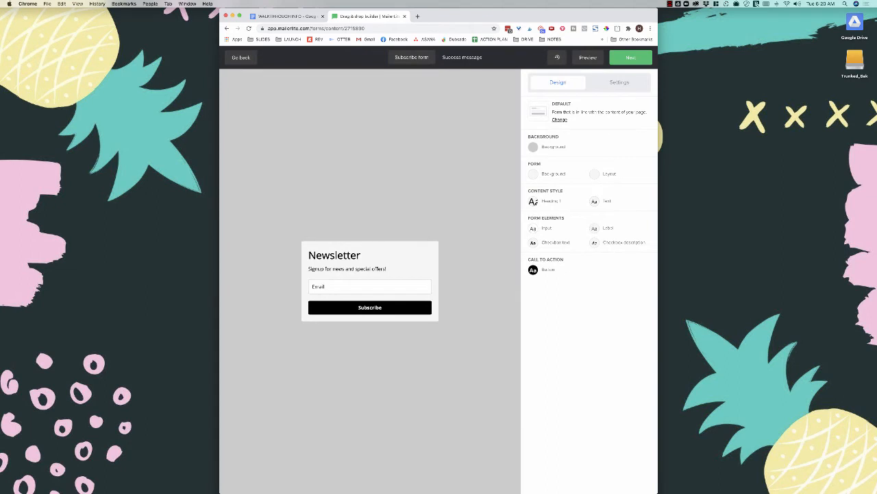
- Switch the form's design to the Card layout
left_click(620, 83)
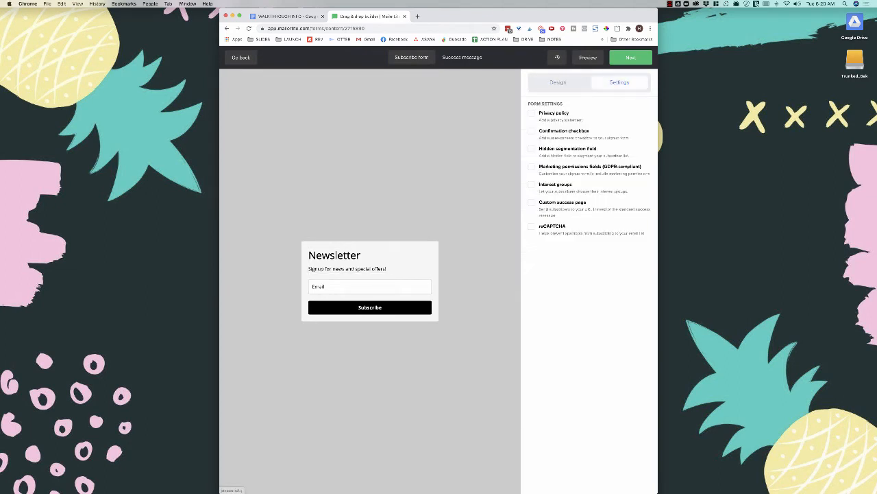
left_click(558, 83)
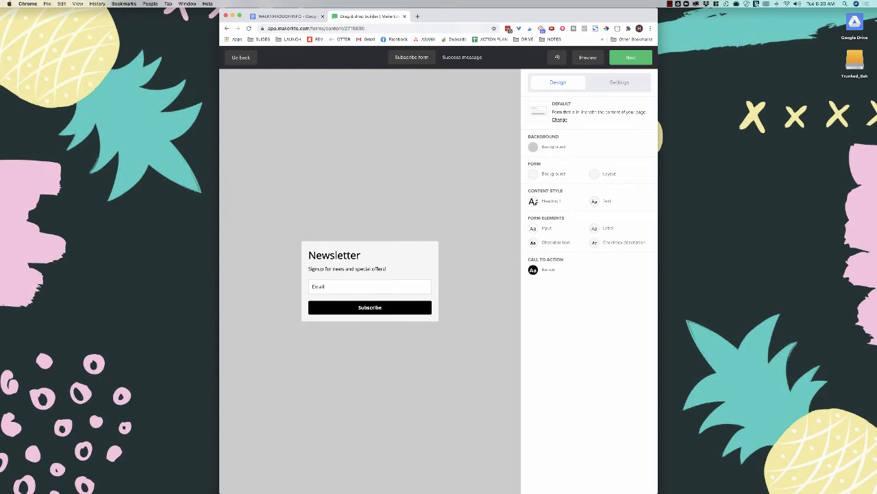
left_click(559, 119)
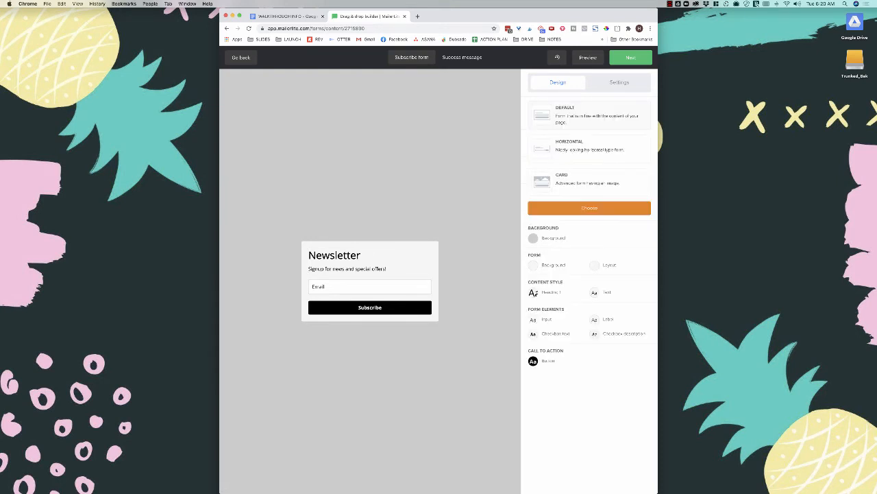
left_click(590, 182)
mouse_move(375, 241)
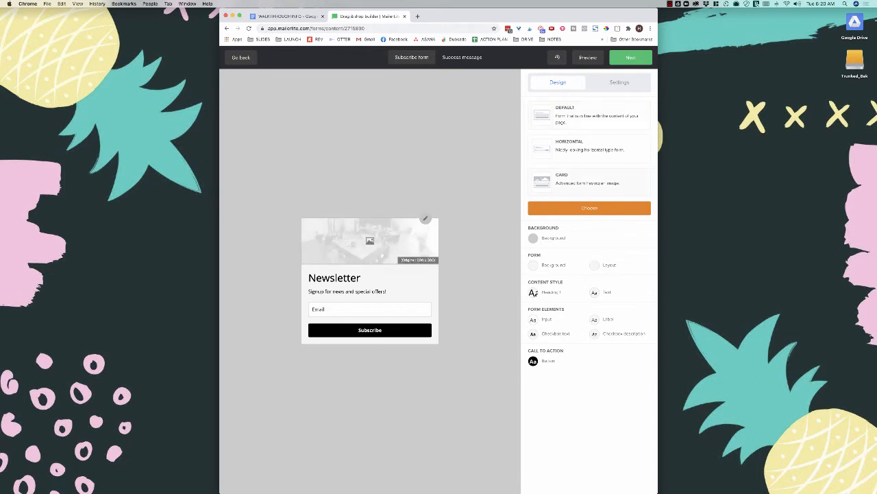
left_click(589, 115)
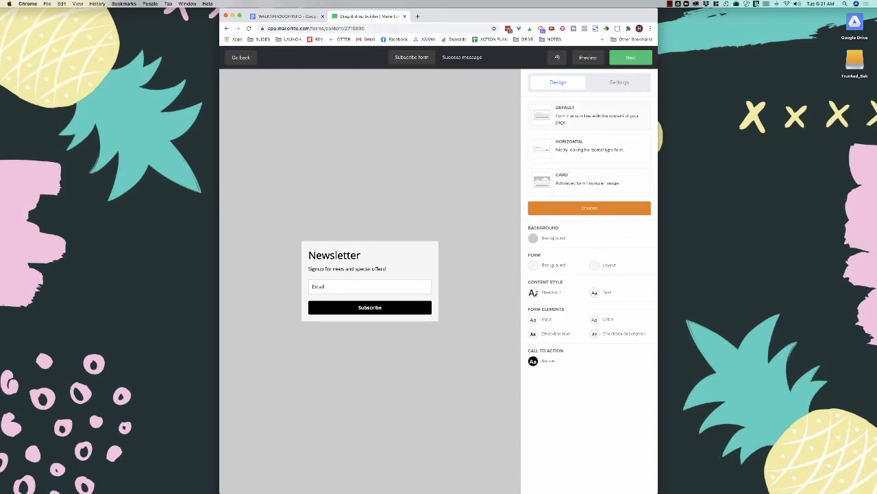
left_click(590, 182)
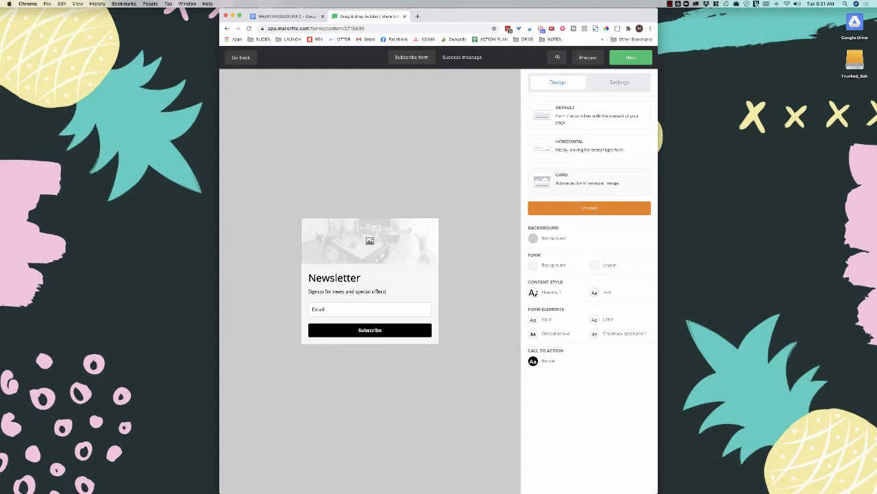
- Open the Image settings for the card's header picture
mouse_move(384, 240)
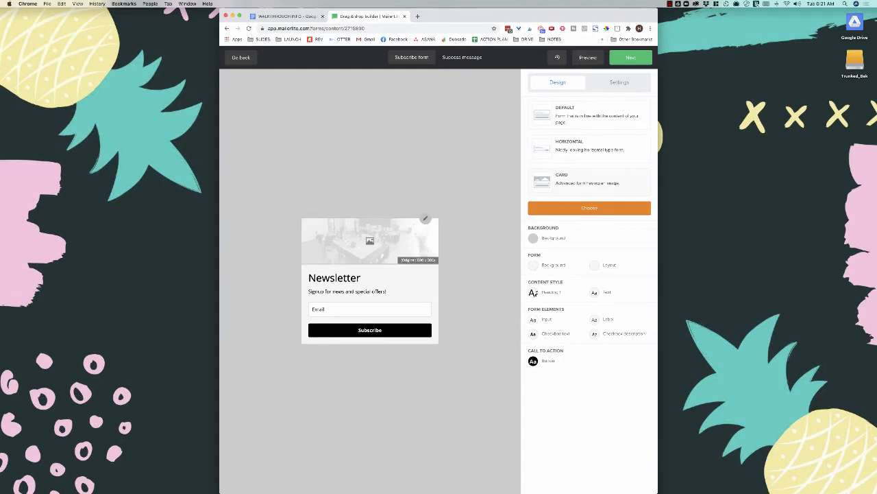
left_click(425, 218)
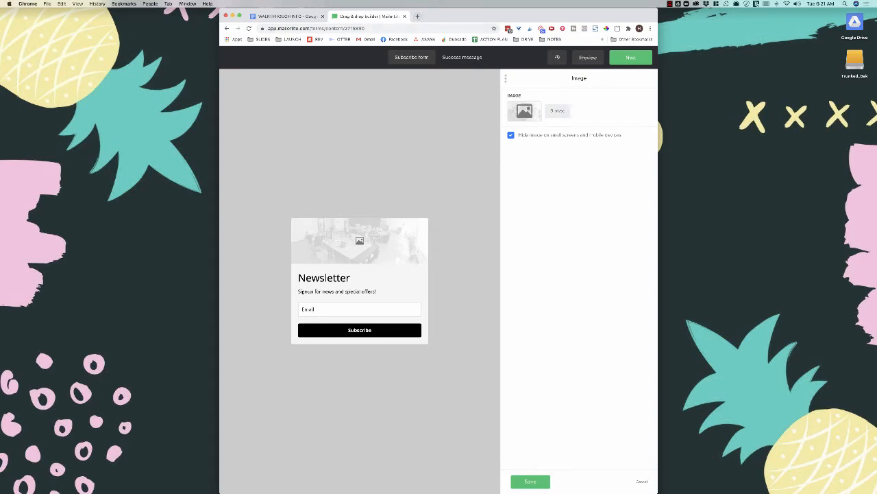
left_click(417, 16)
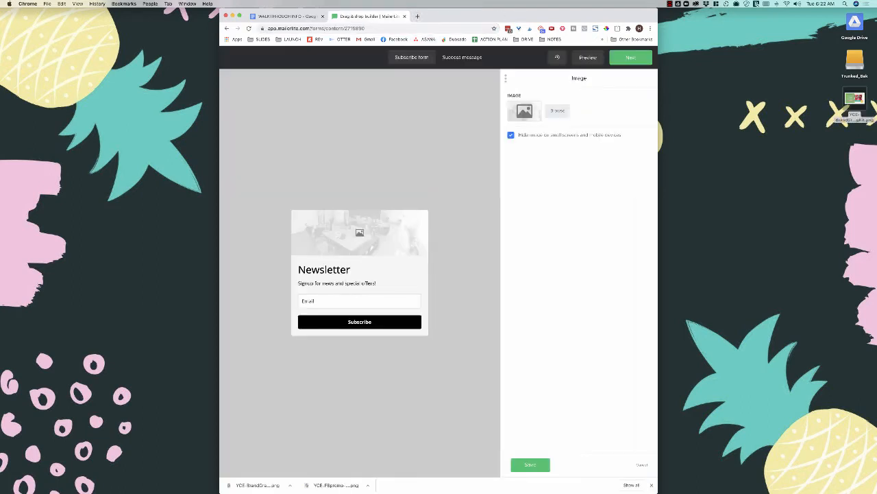
mouse_move(360, 233)
- Upload the Monthly Content Planning Kit PNG and save it as the header image
left_click(557, 111)
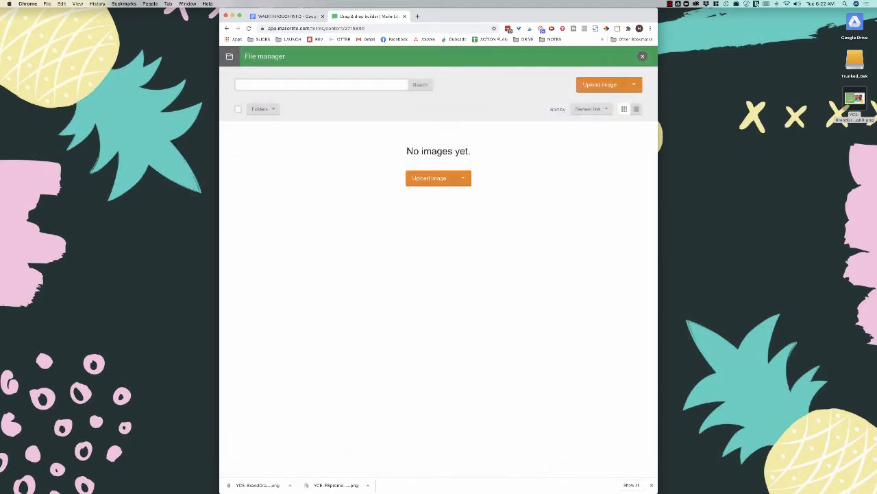
left_click_drag(768, 144, 359, 192)
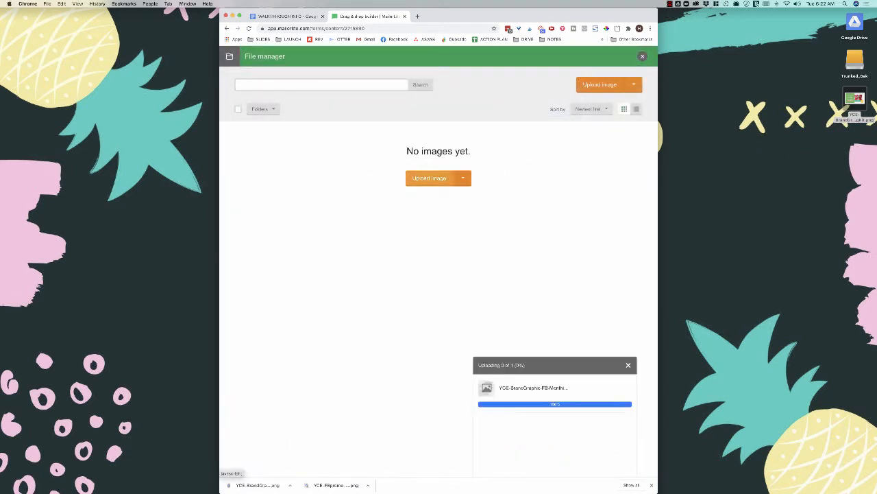
left_click(263, 109)
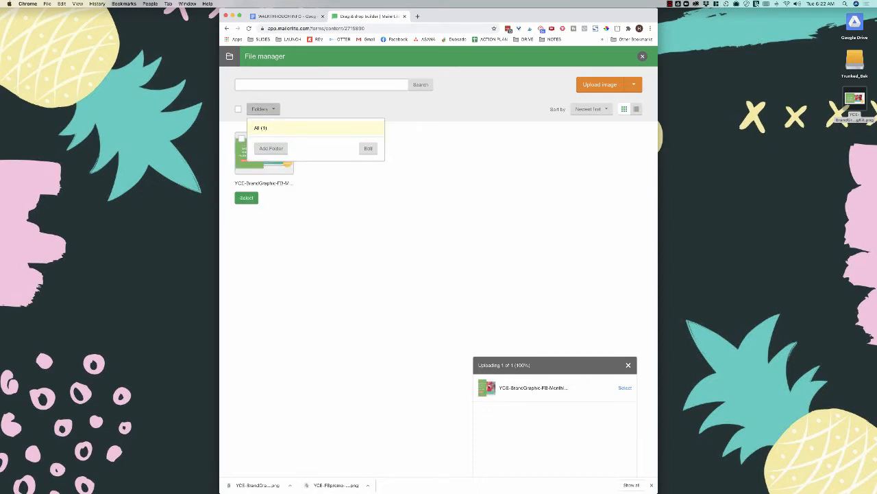
left_click(263, 109)
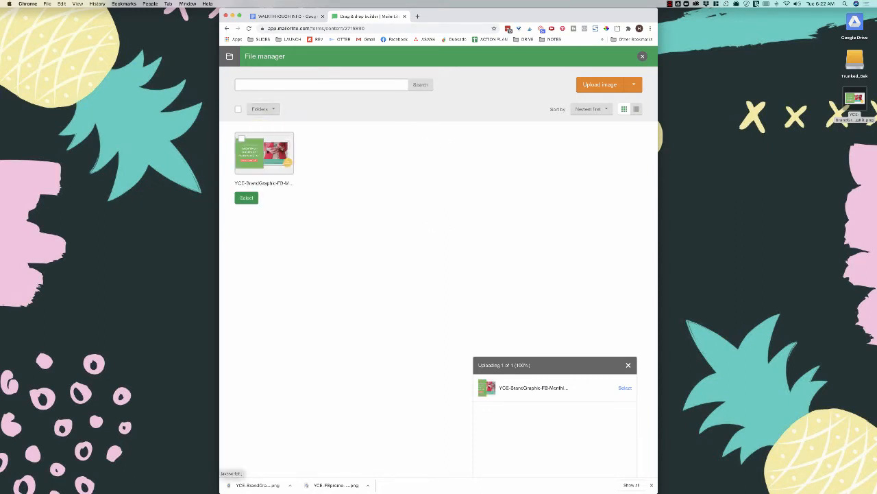
left_click(246, 197)
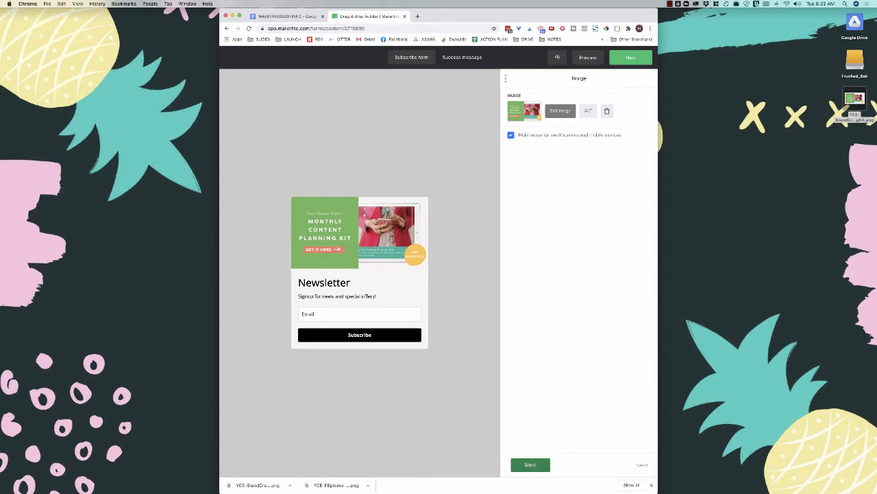
left_click(530, 464)
- Change the heading to 'Sign up for my FREE Monthly Content Planning Kit'
left_click(402, 275)
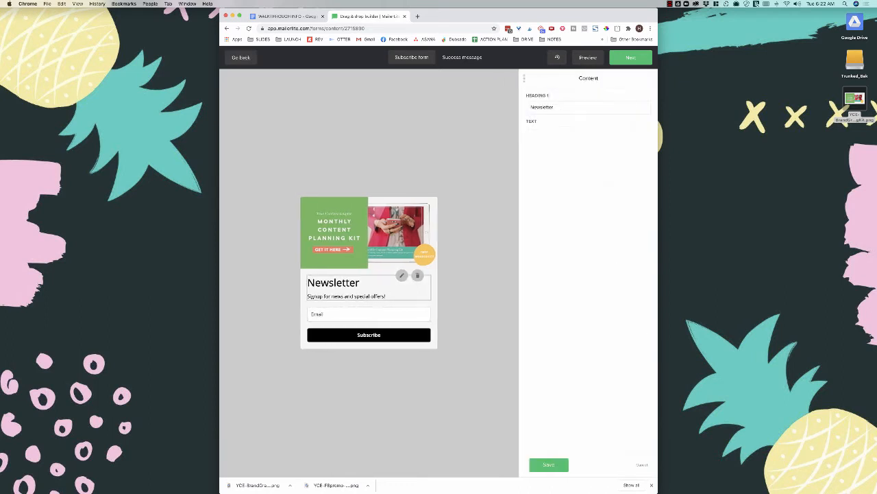
key("super+a")
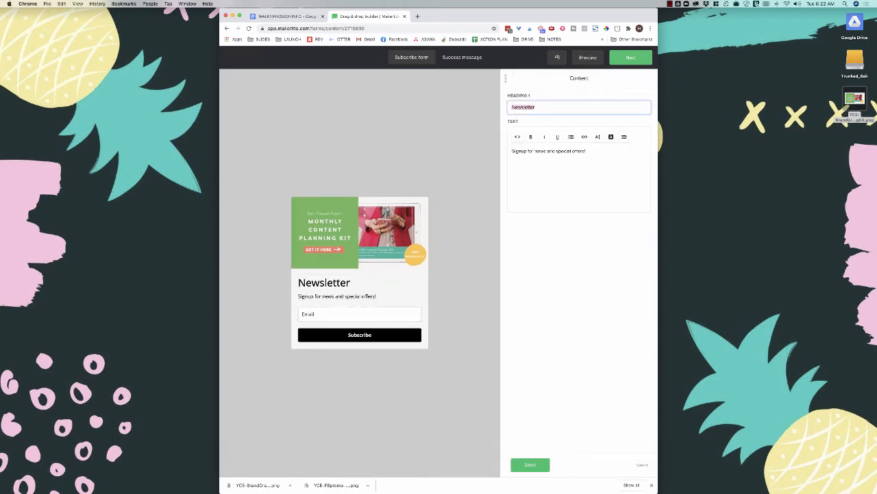
type("Sign up for my FREE Monthly ")
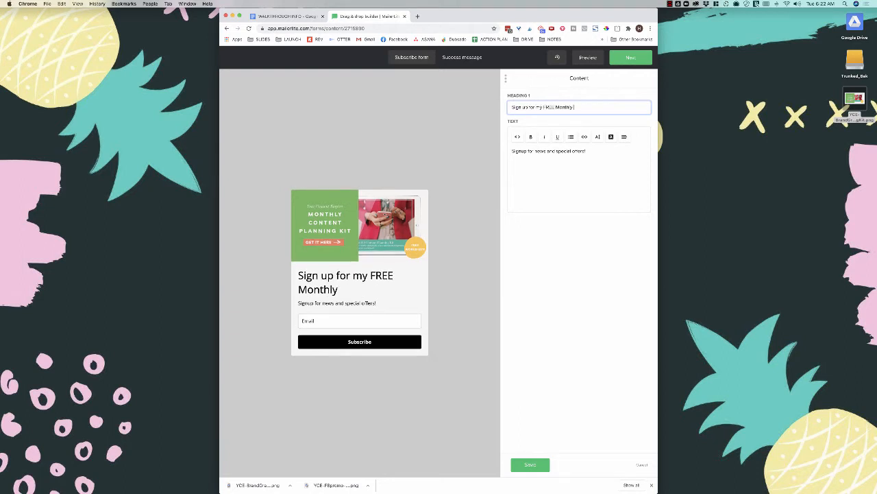
type("Content planni")
key("BackSpace")
key("BackSpace")
key("BackSpace")
key("BackSpace")
key("BackSpace")
key("BackSpace")
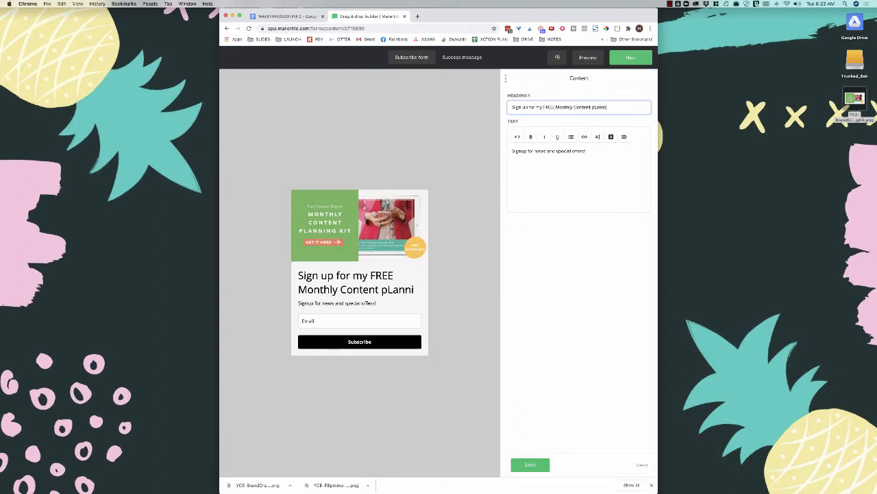
type("Planning Kit")
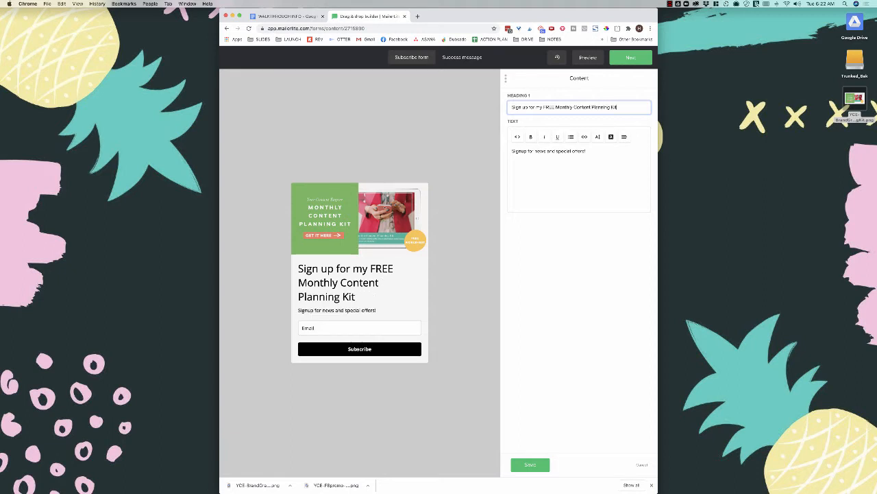
- Delete the 'Signup for news and special offers!' text and save the content
triple_click(549, 151)
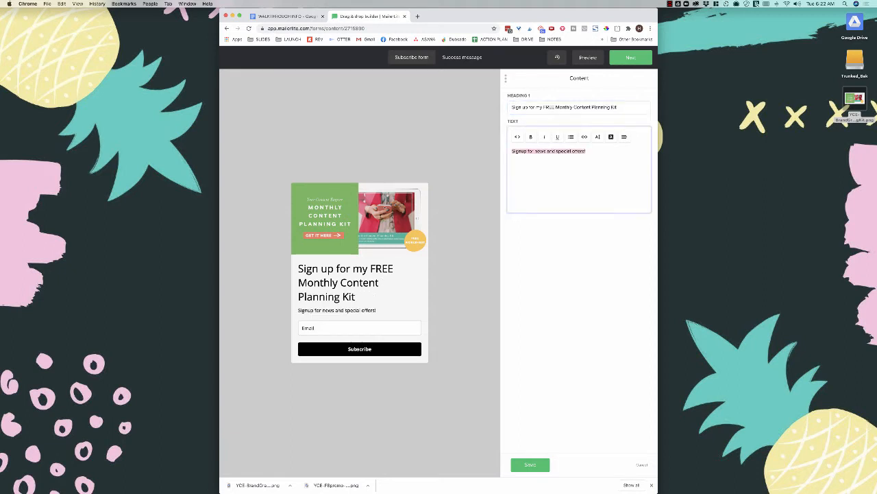
key("BackSpace")
left_click(530, 464)
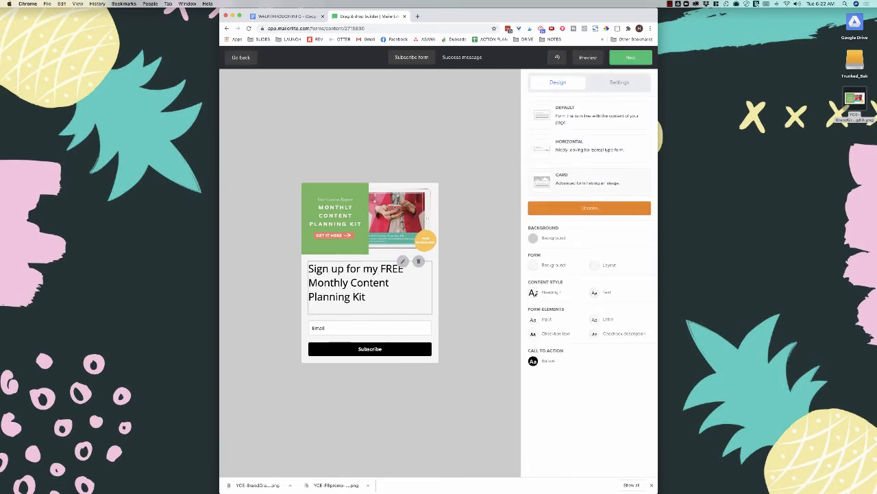
left_click(403, 261)
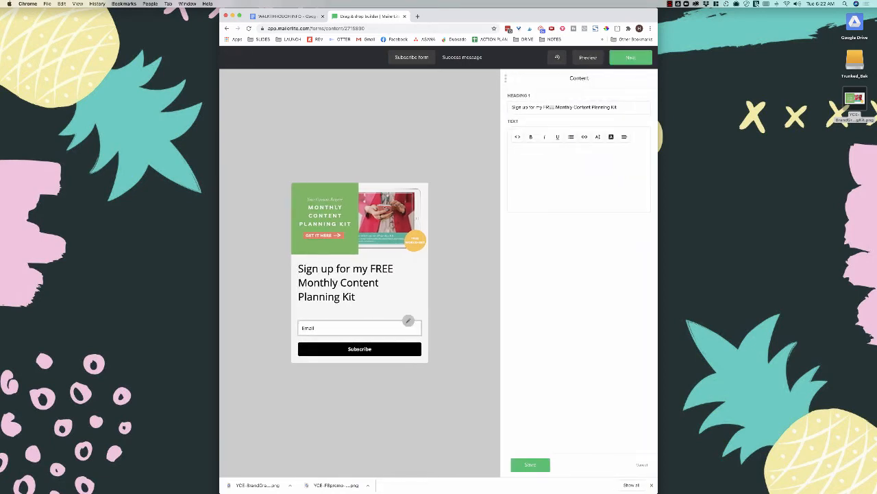
left_click(530, 464)
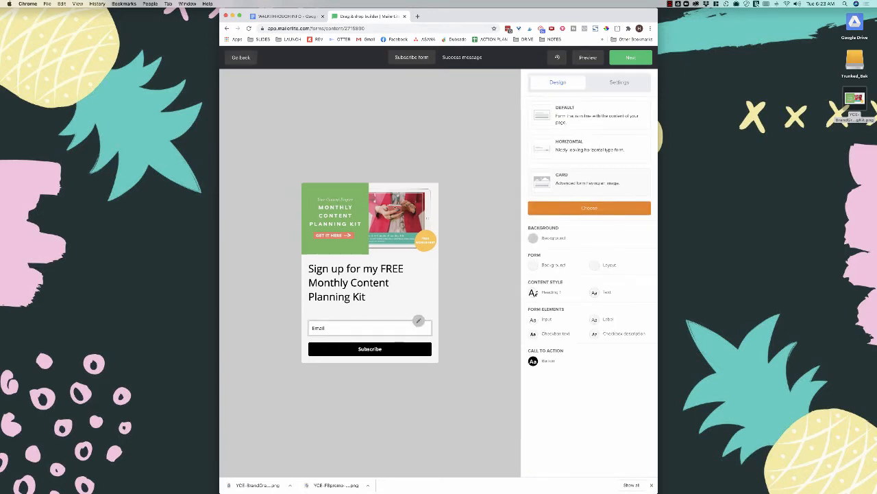
- Add a required 'First Name' field above Email and save the form fields
left_click(417, 327)
left_click(579, 149)
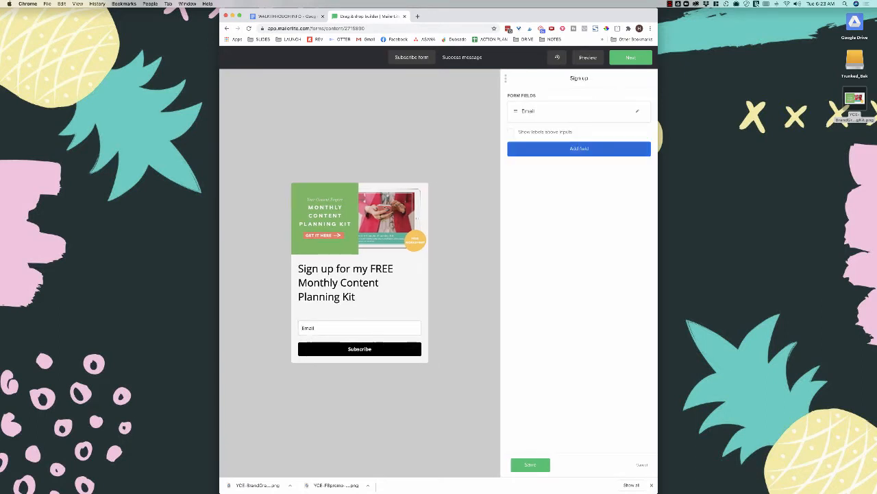
left_click_drag(516, 139, 517, 112)
left_click(623, 111)
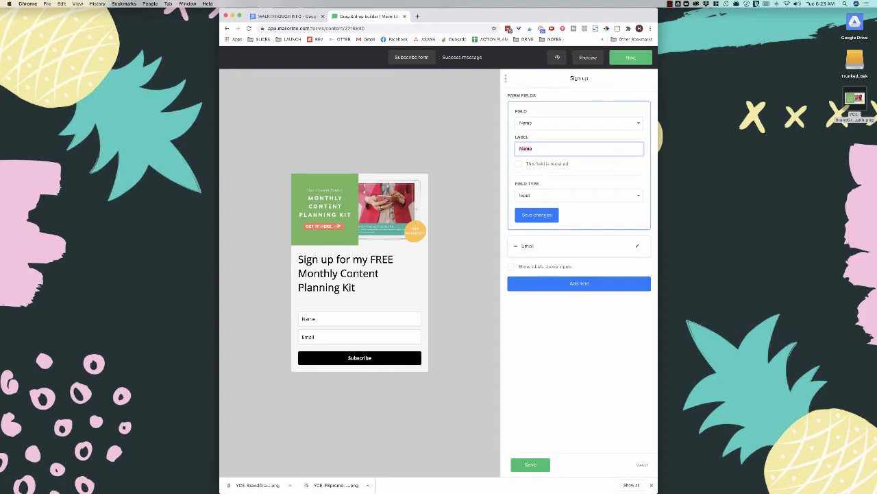
type("First Name")
left_click(525, 215)
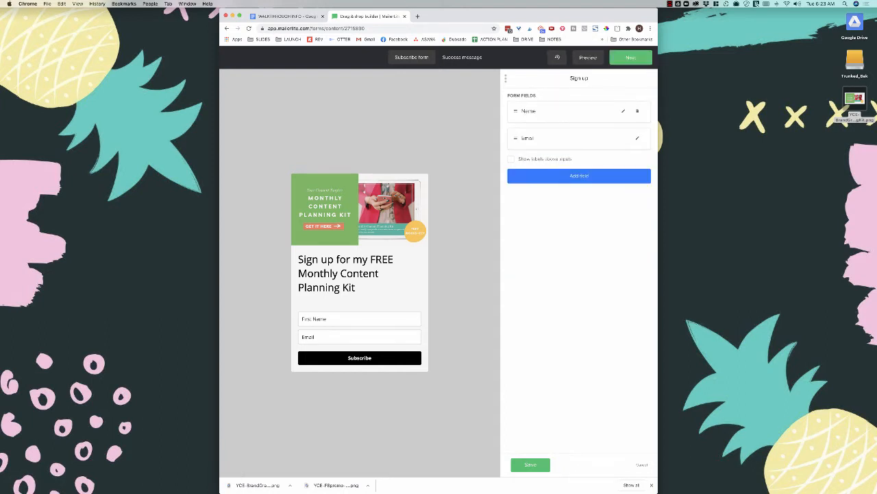
left_click(623, 111)
left_click(518, 164)
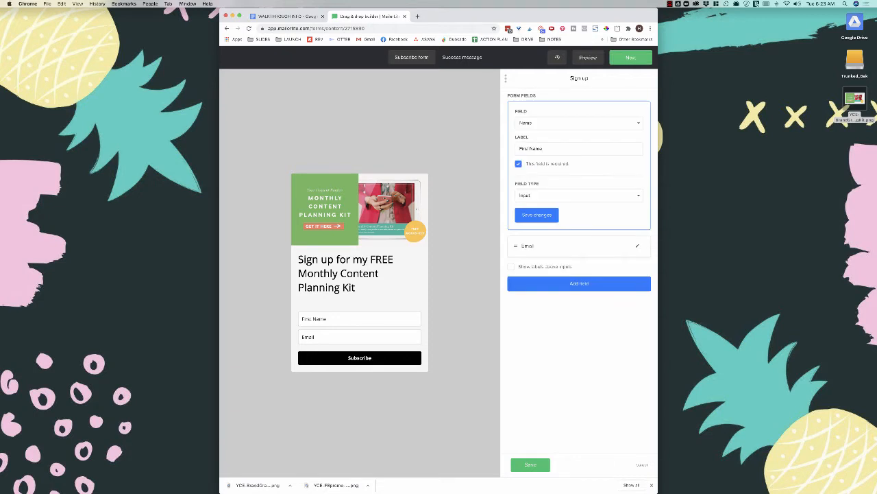
left_click(537, 215)
left_click(530, 465)
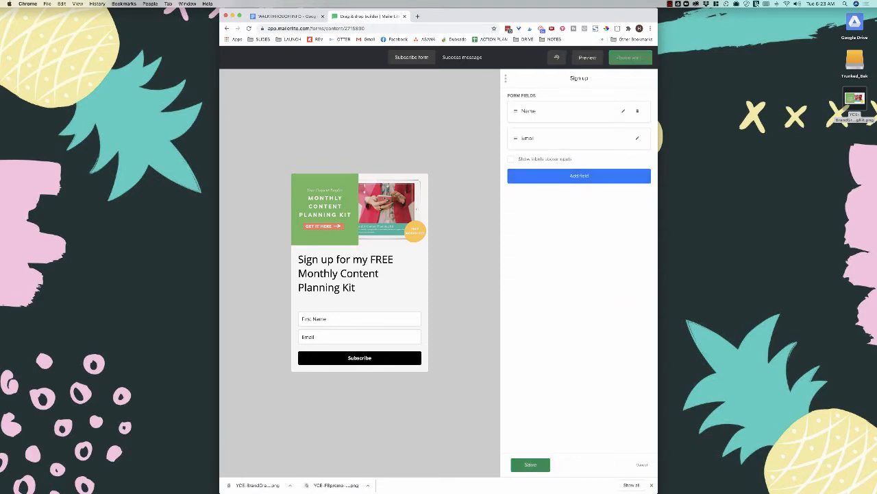
- Relabel the signup form's button to 'GET INSTANT ACCESS' and save
left_click(415, 353)
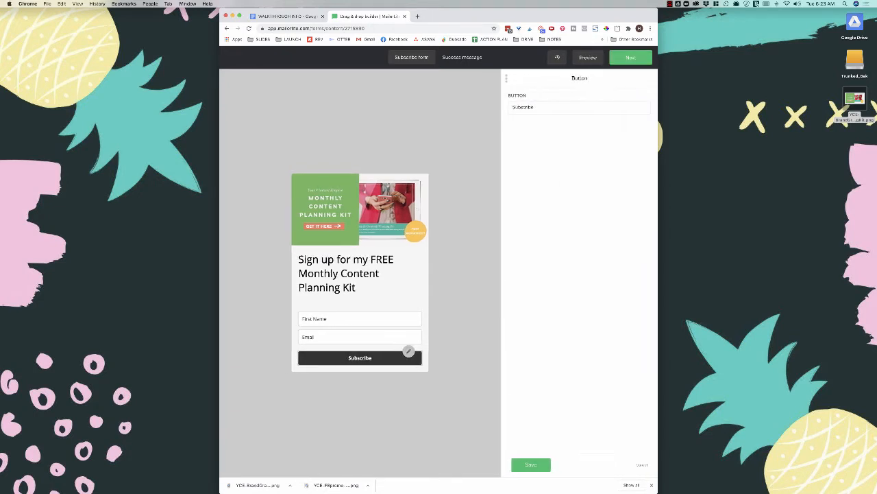
double_click(523, 107)
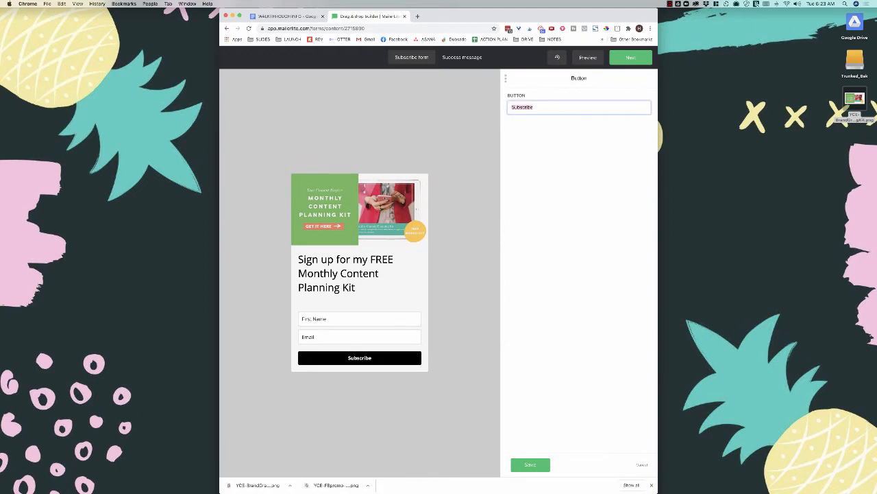
type("GET INTANT")
key("BackSpace")
key("BackSpace")
key("BackSpace")
key("BackSpace")
type("STANT ACCESS")
left_click(531, 465)
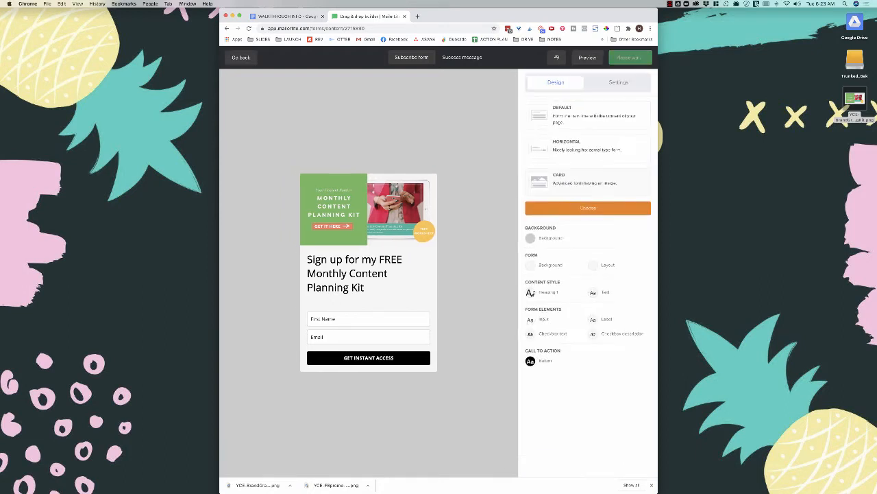
- Set the button's background colour to teal #0FBB9F
left_click(534, 361)
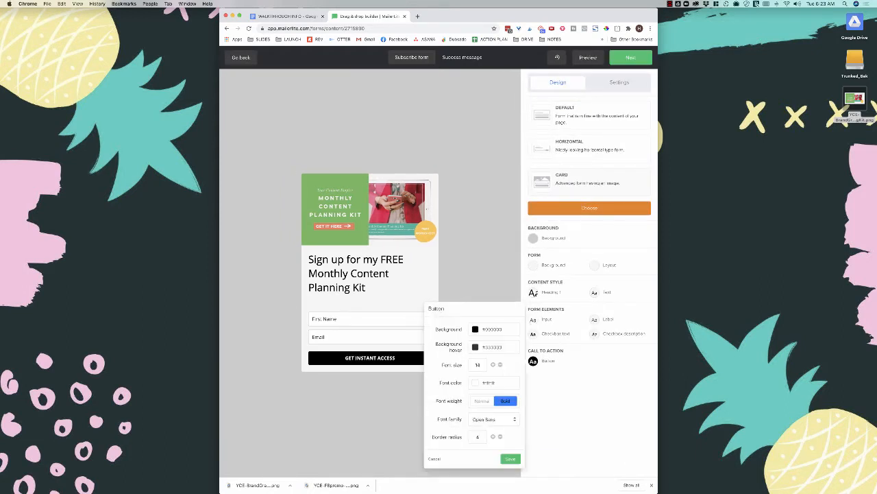
double_click(493, 329)
type("0")
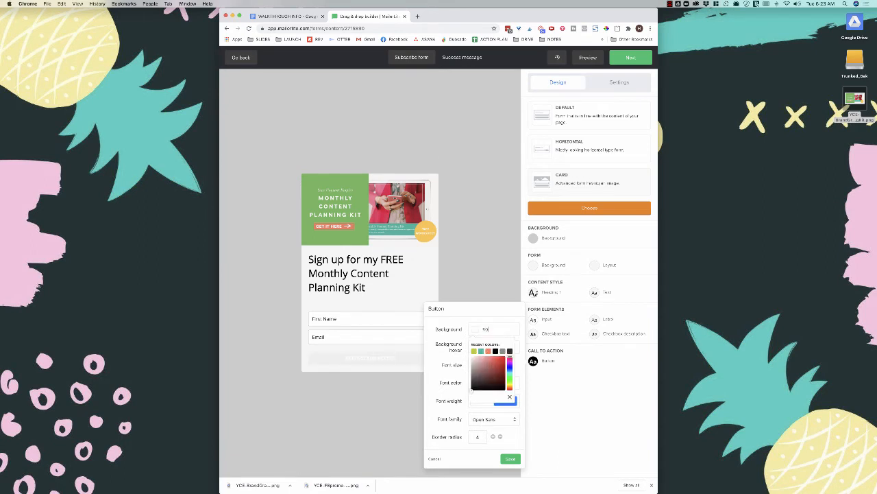
type("FBB9F")
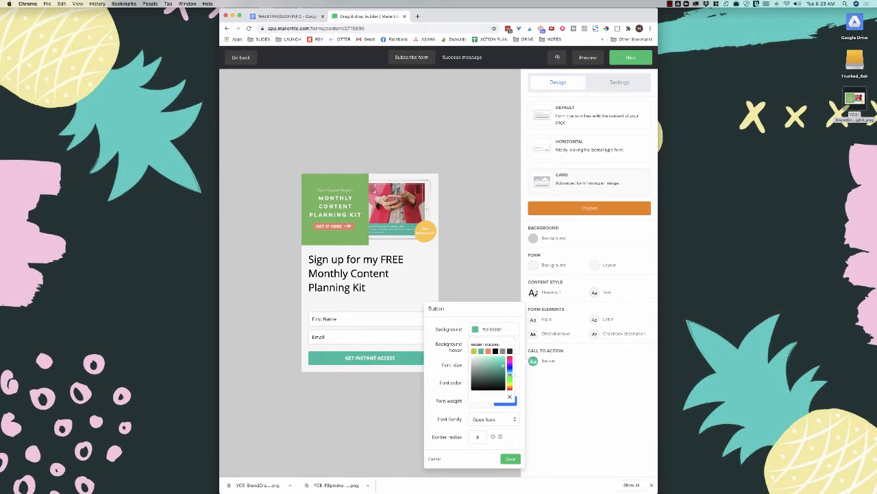
left_click(511, 459)
- Give the button a green hover colour and font size 15, then save the style
left_click(417, 352)
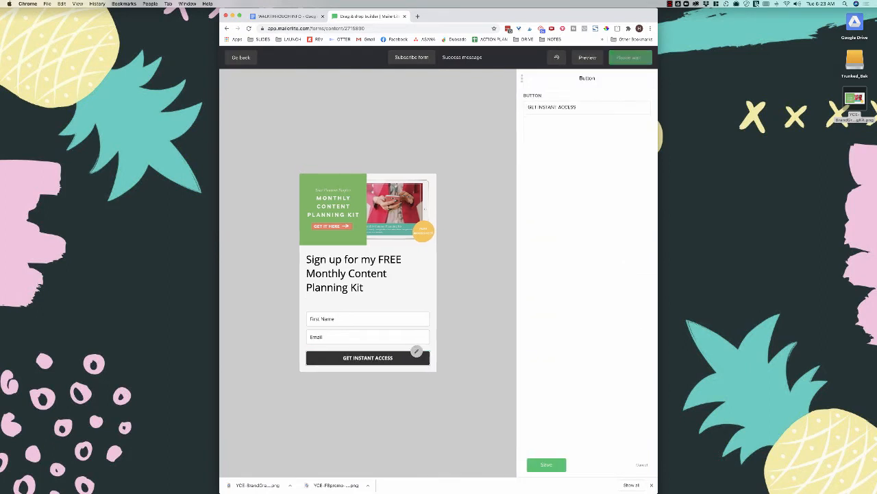
left_click(530, 464)
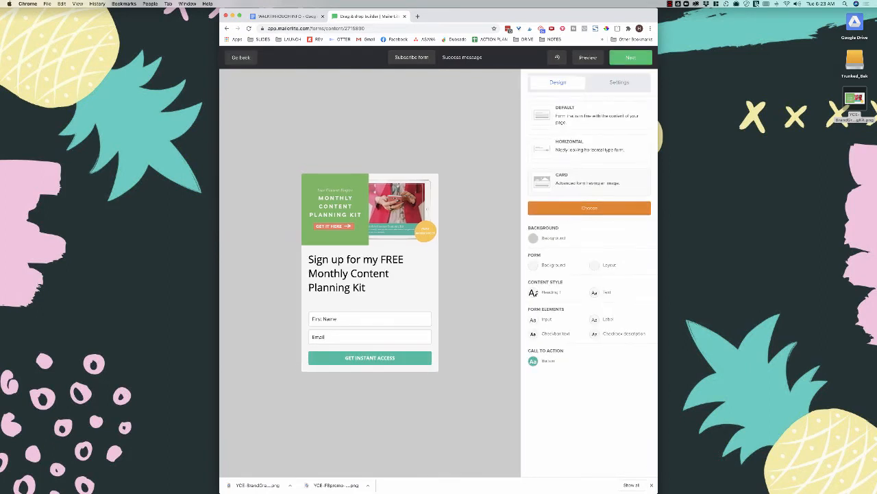
left_click(534, 360)
double_click(492, 323)
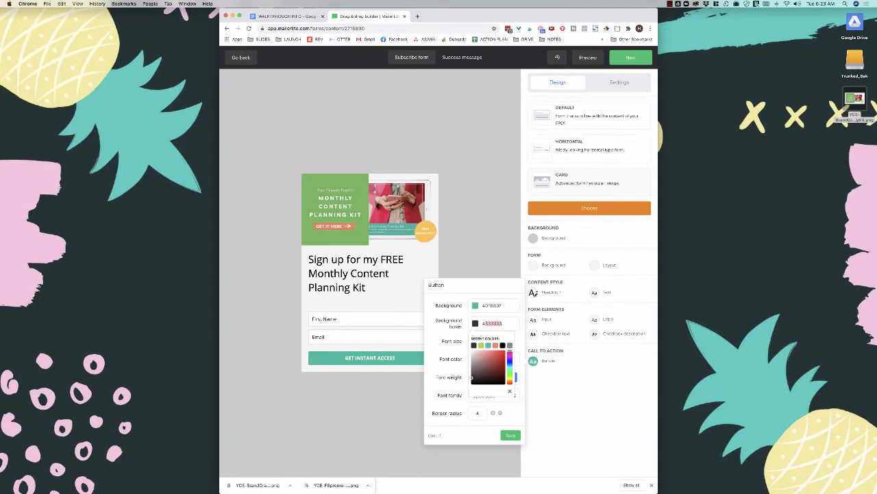
left_click(481, 345)
left_click(510, 390)
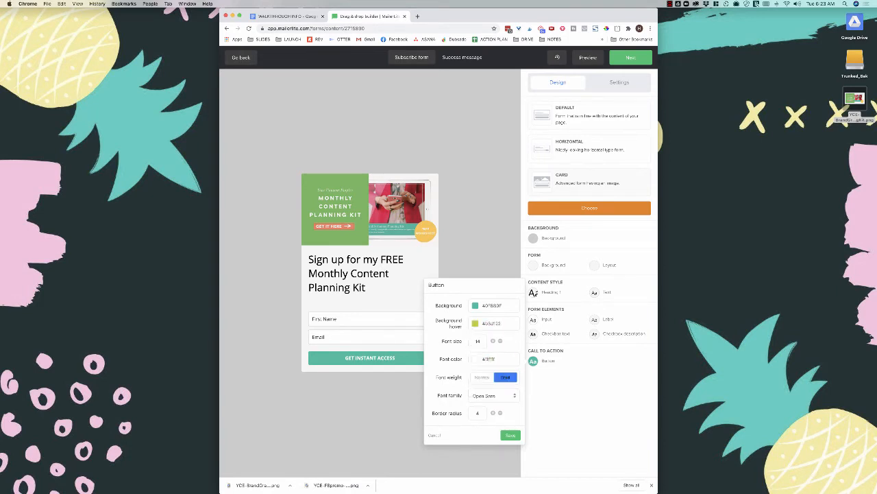
left_click(493, 340)
left_click(510, 434)
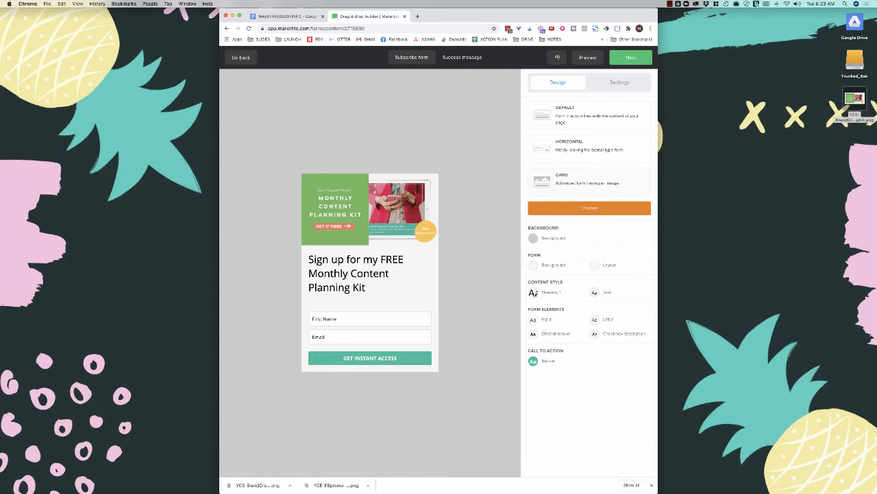
left_click(608, 265)
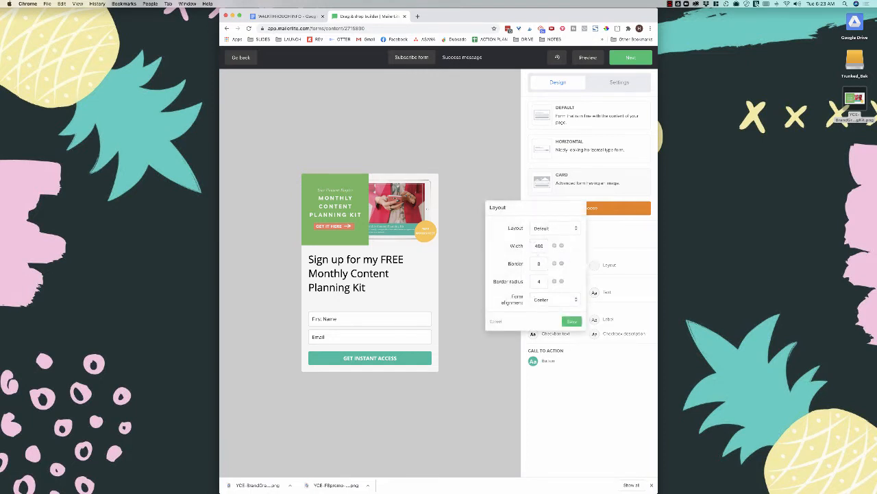
left_click(572, 320)
left_click(548, 264)
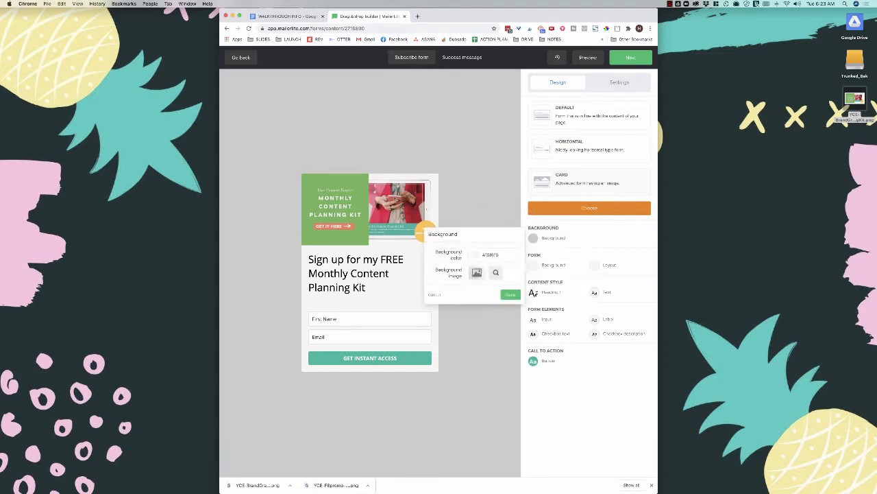
left_click(603, 265)
left_click(572, 321)
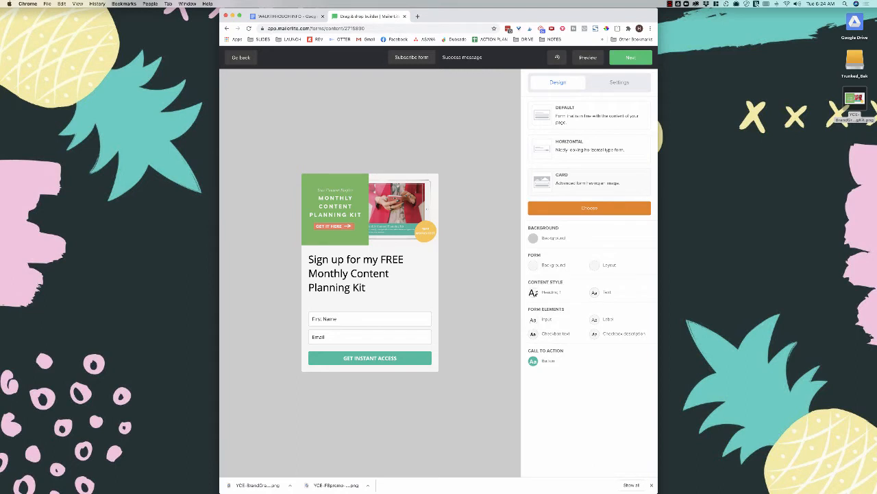
left_click(548, 237)
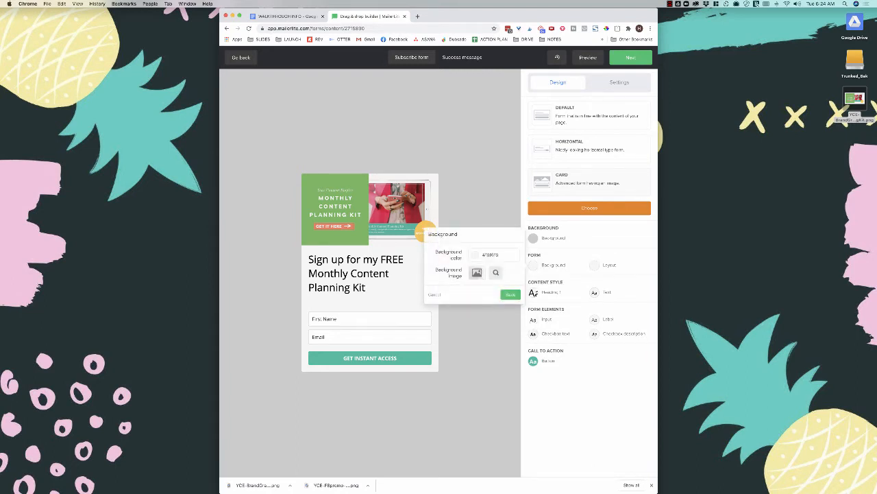
left_click(510, 294)
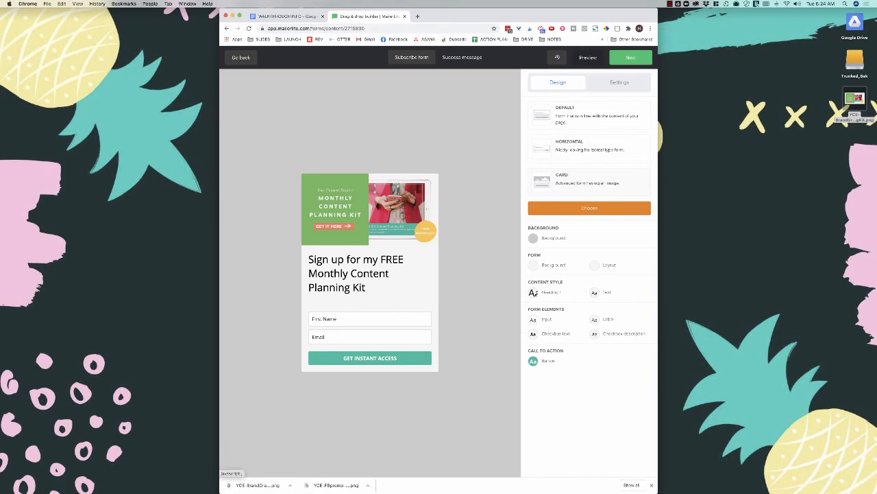
left_click(588, 57)
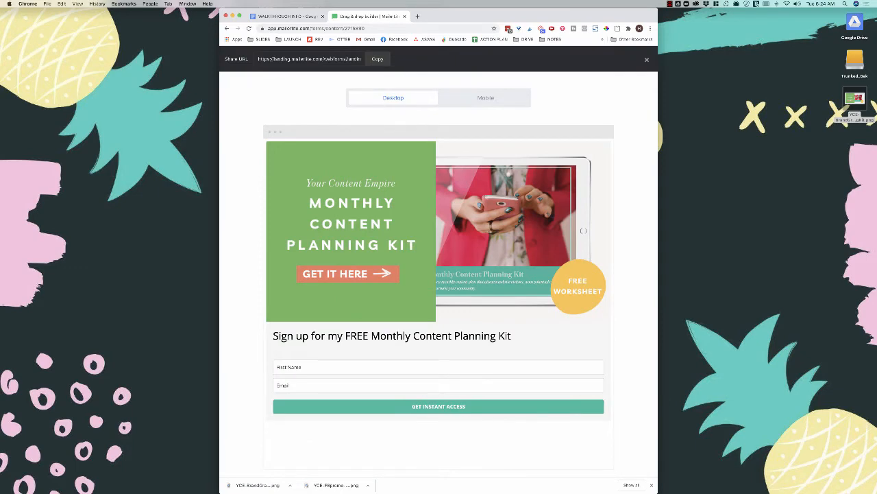
left_click(646, 59)
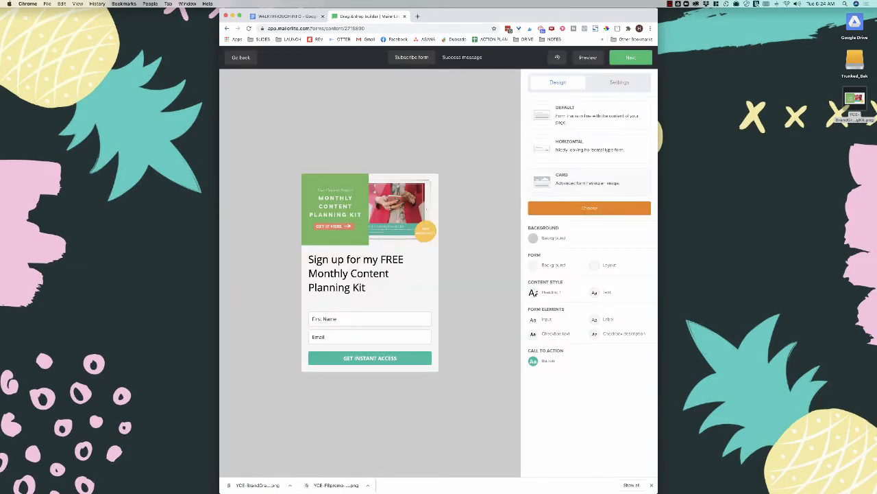
- In form settings, try then remove the privacy, confirmation and GDPR options, and tick Custom success page
left_click(619, 81)
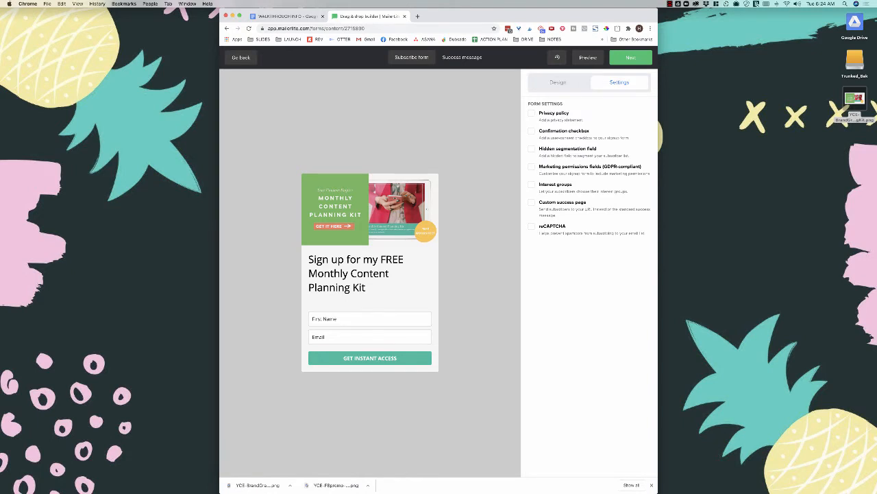
left_click(531, 113)
left_click(532, 131)
left_click(531, 130)
left_click(532, 166)
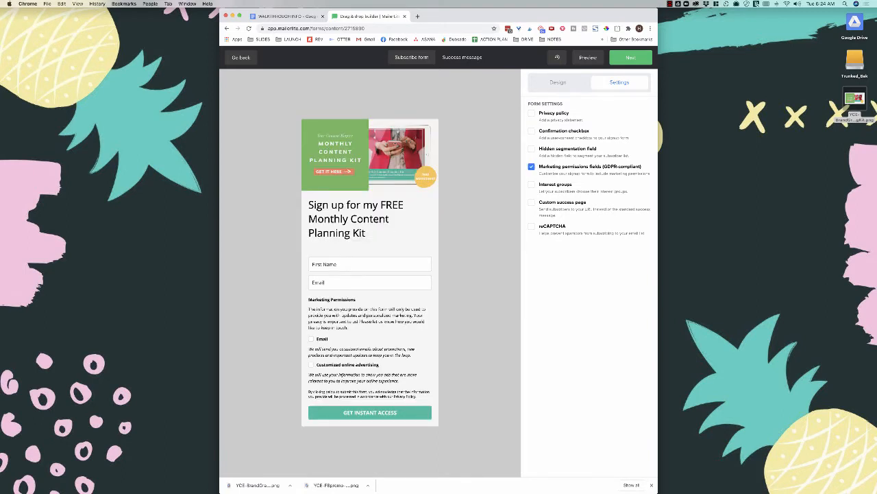
left_click(531, 166)
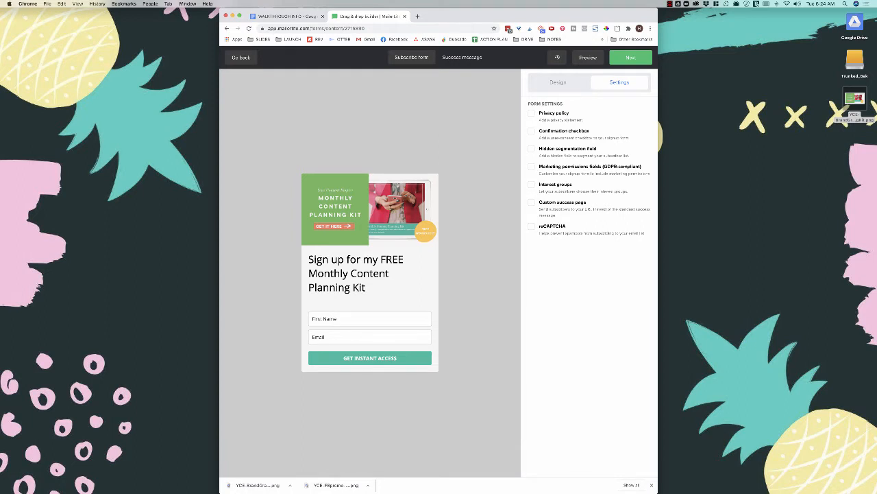
left_click(531, 202)
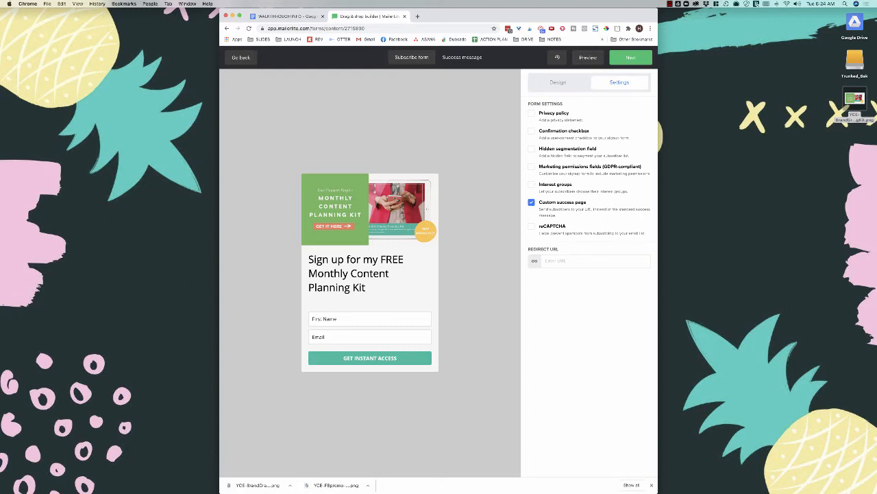
left_click(288, 16)
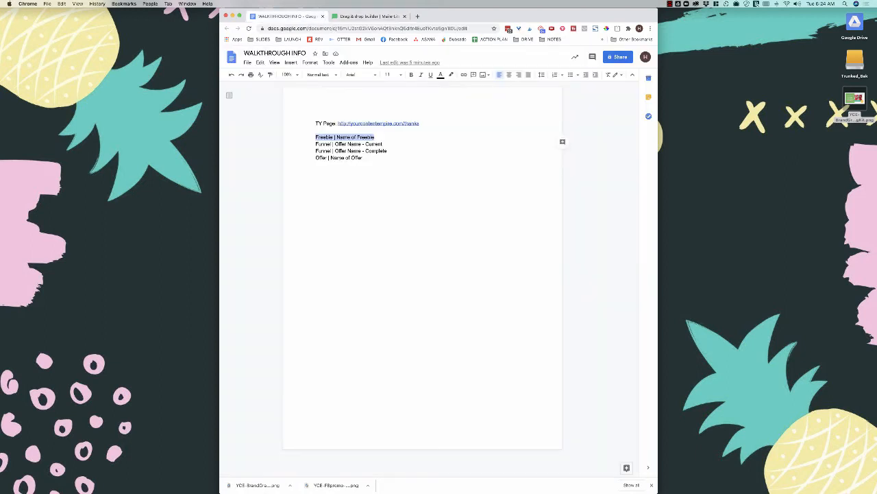
left_click_drag(419, 124, 337, 124)
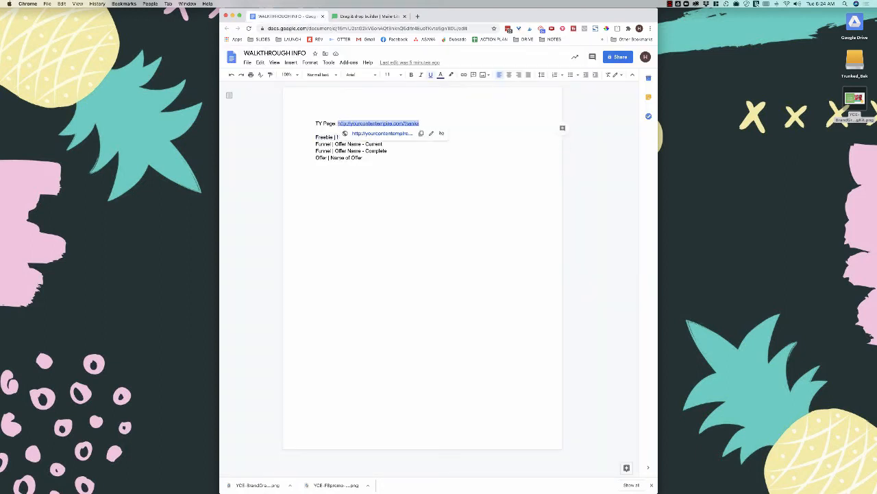
key("super+c")
left_click(363, 15)
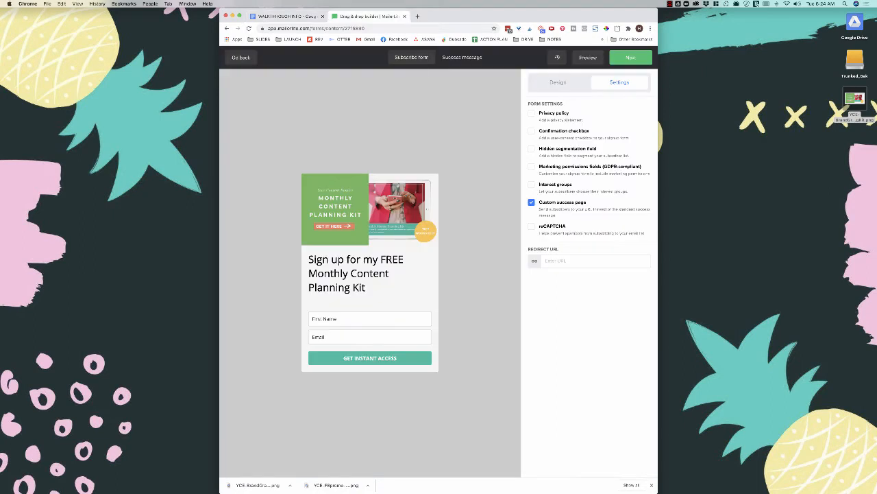
left_click(595, 261)
key("super+v")
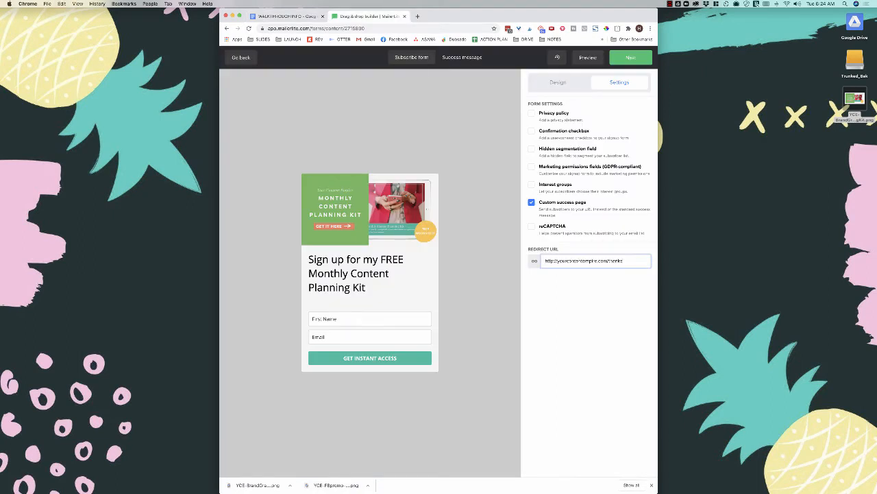
key("Tab")
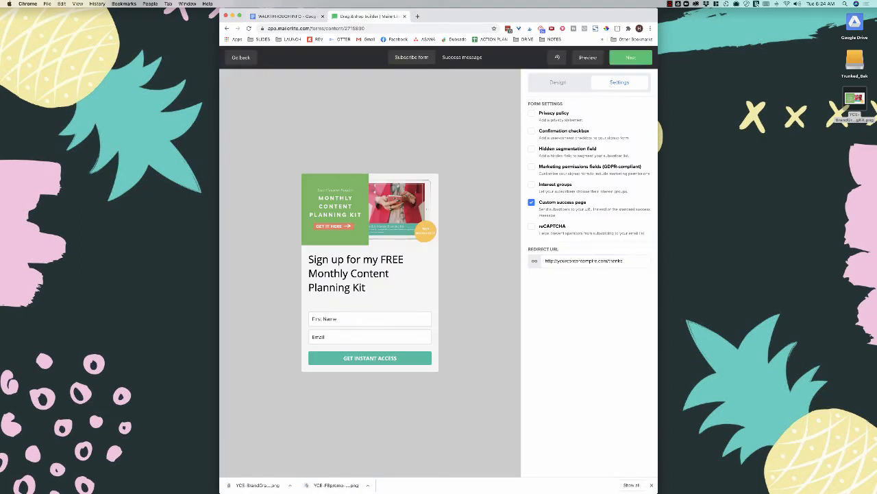
left_click(631, 56)
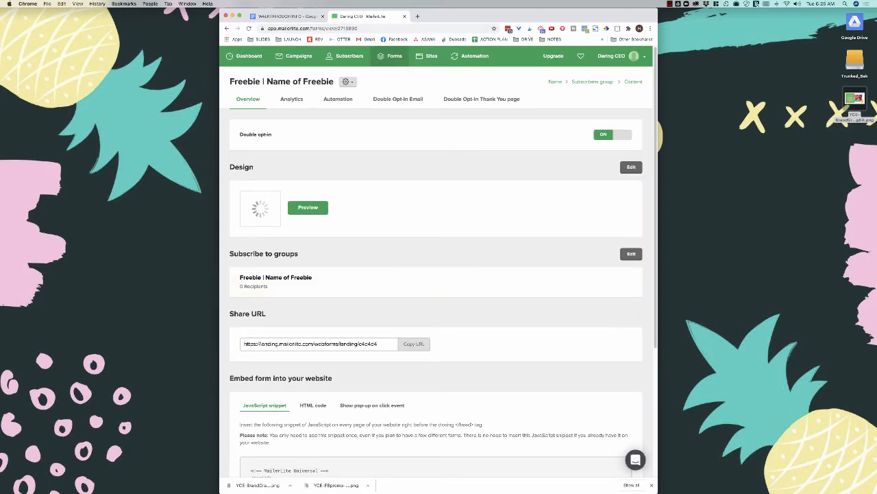
- Review the form overview's embed code, double opt-in settings, groups and share URL
scroll(439, 260, "down", 5)
scroll(438, 261, "down", 1)
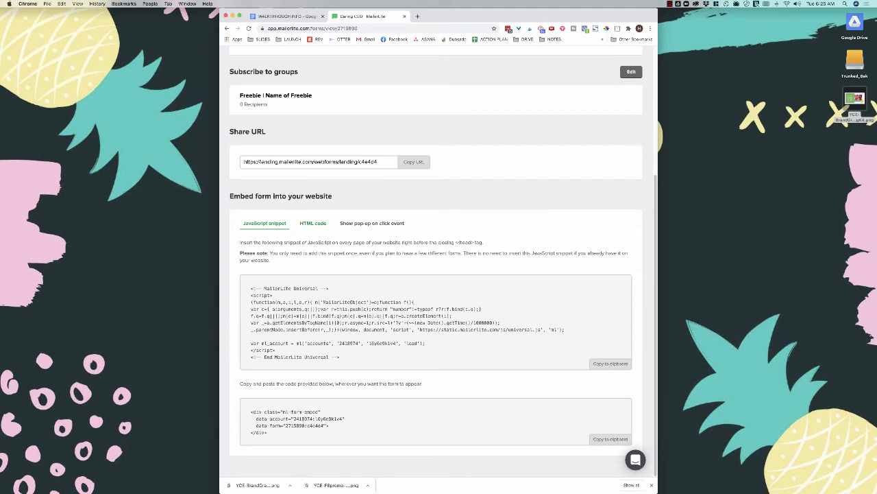
left_click(313, 223)
scroll(315, 226, "up", 3)
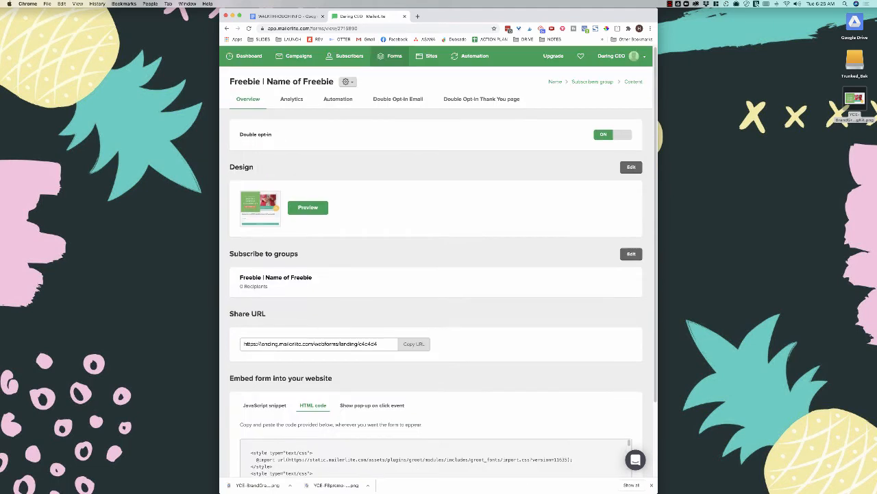
left_click(397, 99)
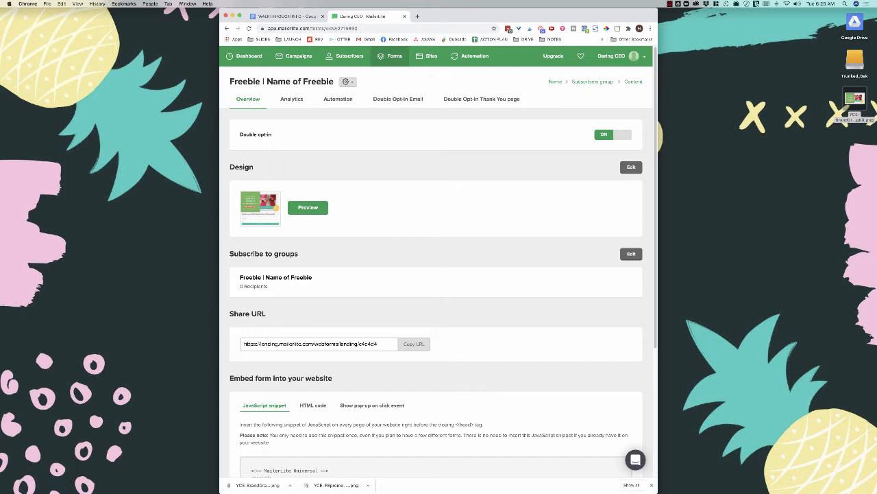
scroll(437, 274, "down", 1)
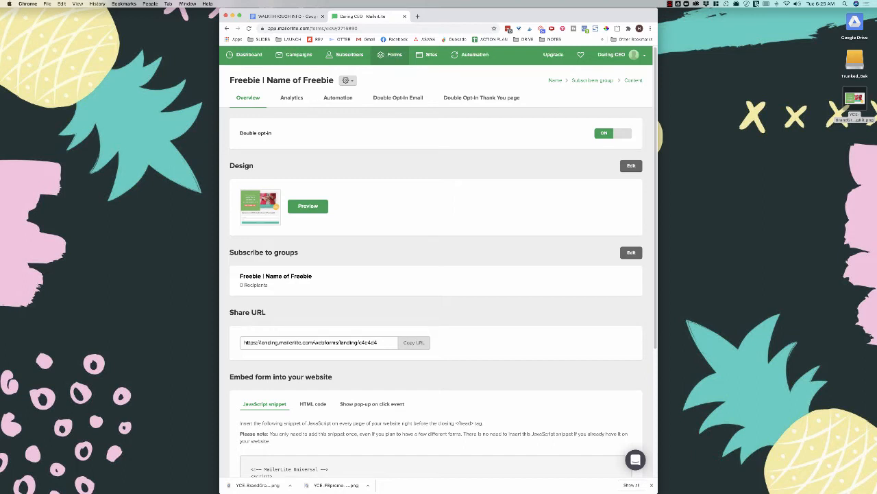
scroll(397, 98, "up", 1)
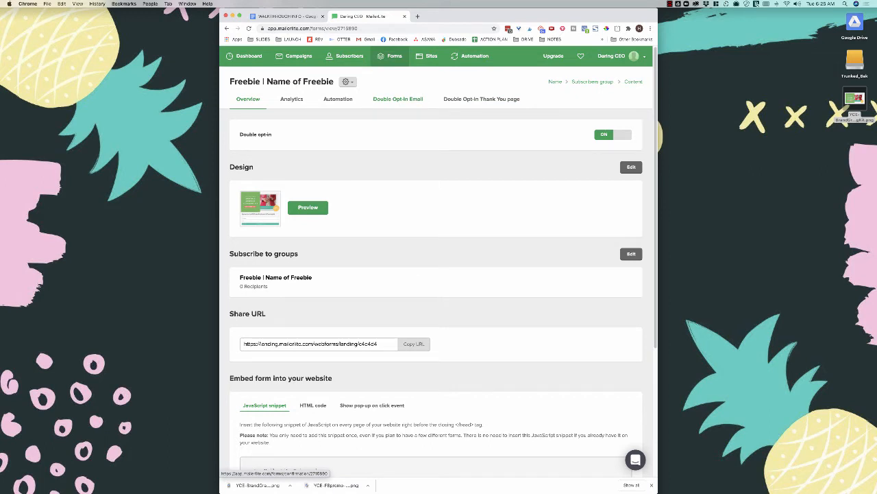
- Replace 'our newsletter.' with 'your monthly content planning kit.' in the confirmation email and save
left_click(397, 99)
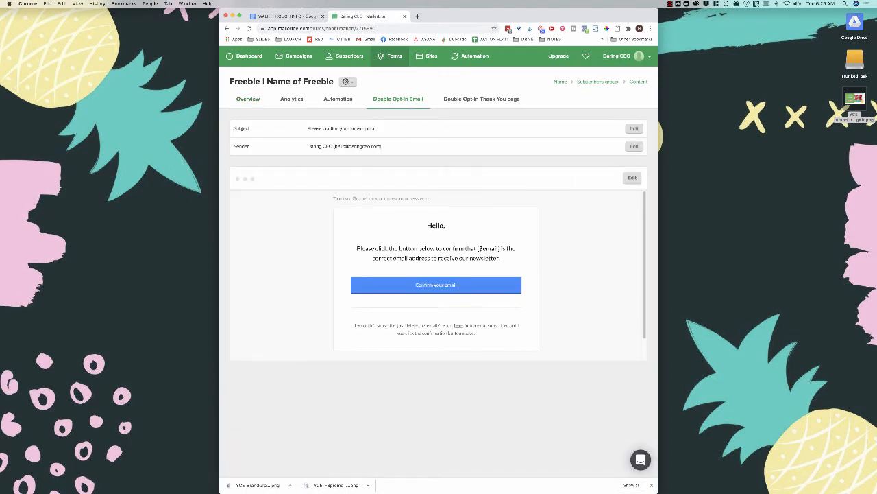
left_click(632, 177)
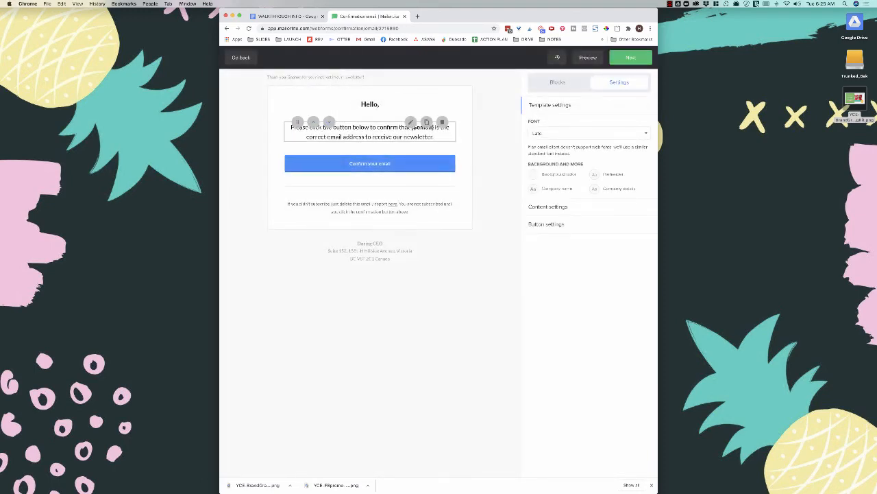
left_click(411, 124)
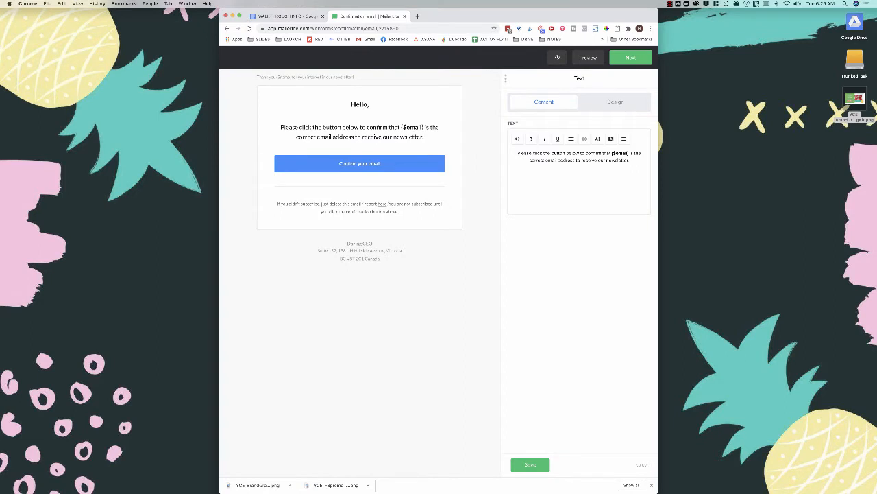
left_click_drag(630, 161, 598, 160)
type("your")
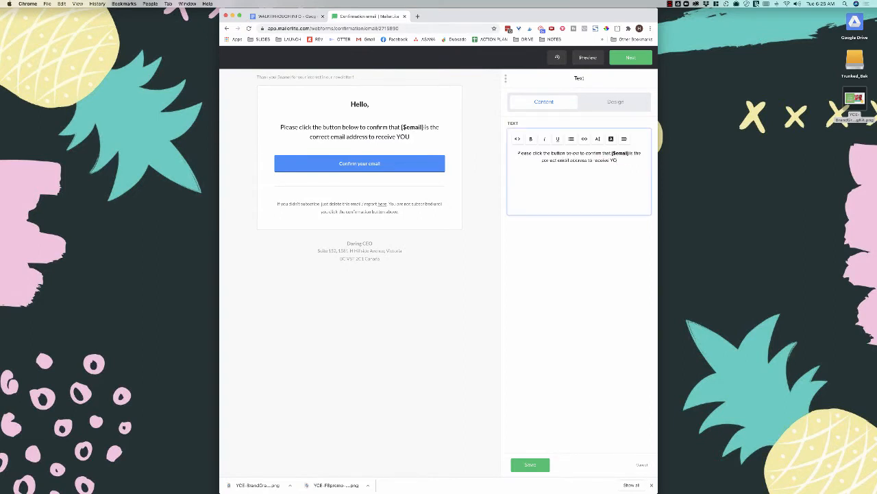
type(" monthly content")
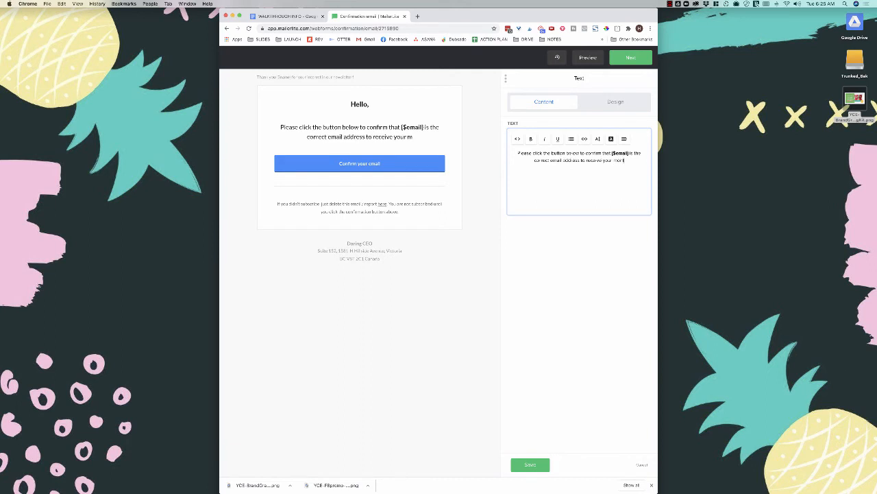
type(" planning")
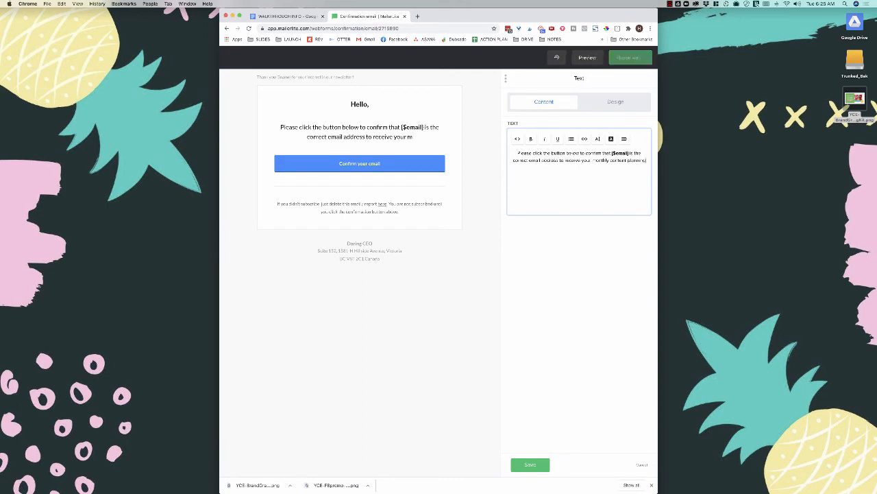
type(" kit.")
left_click(530, 464)
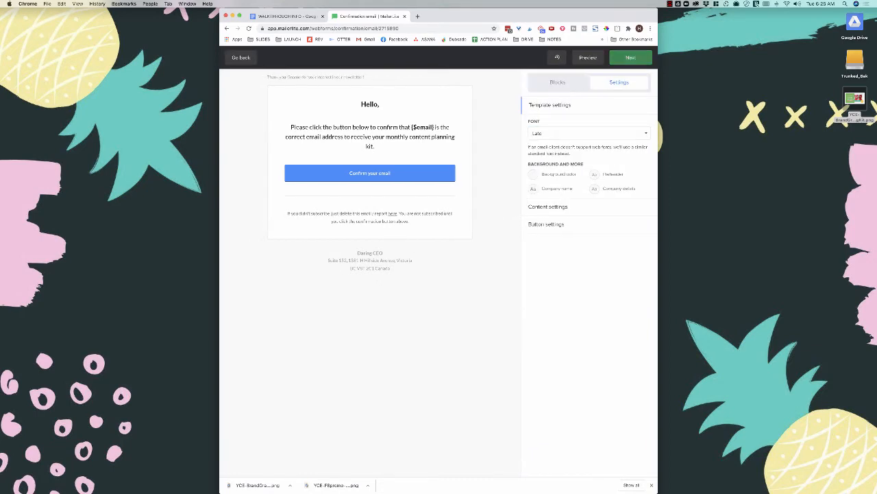
left_click(631, 57)
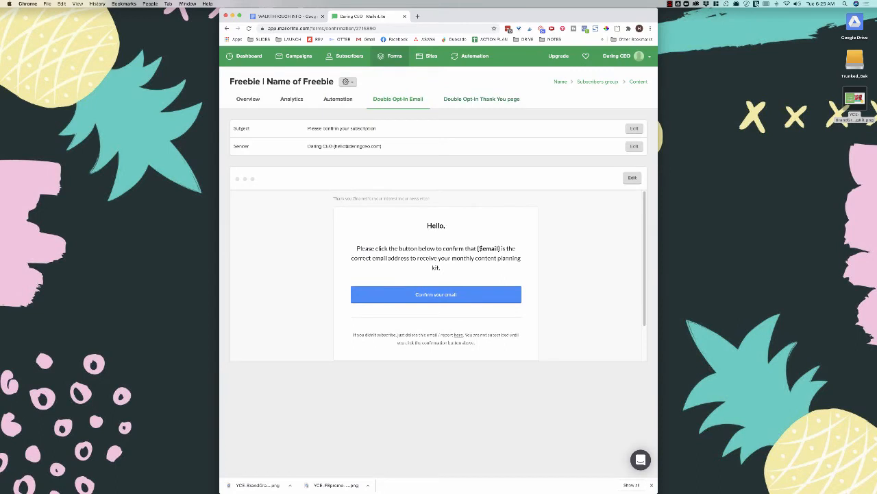
left_click(481, 99)
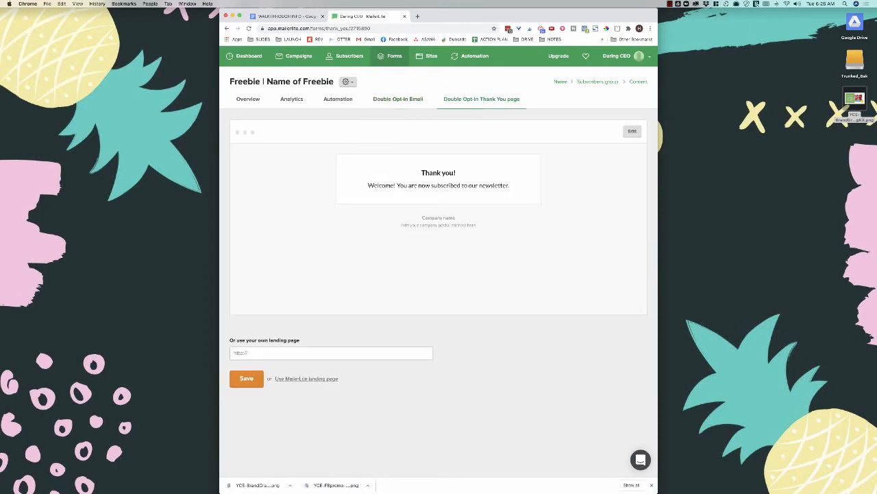
left_click(331, 353)
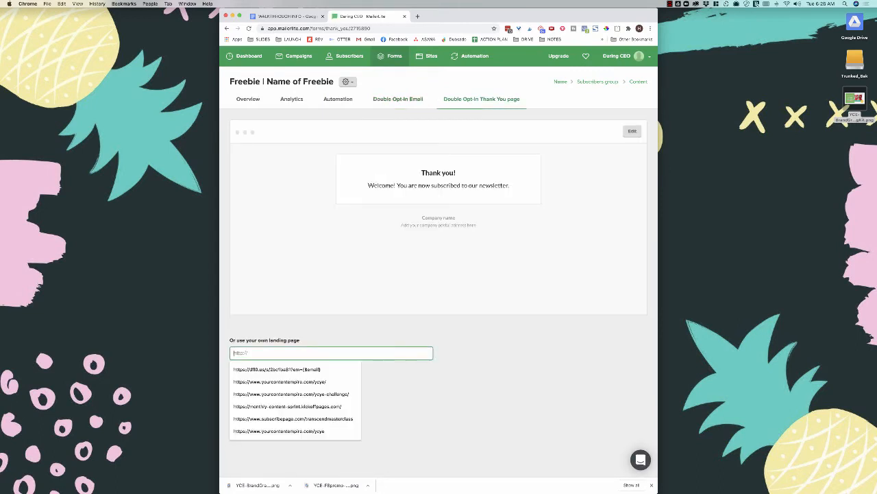
type("http://yourcontentempire.com/thanks")
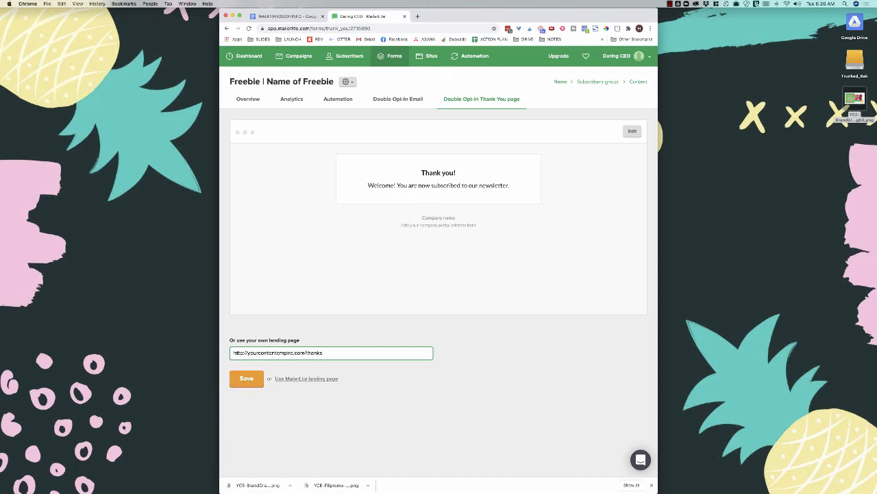
left_click(246, 378)
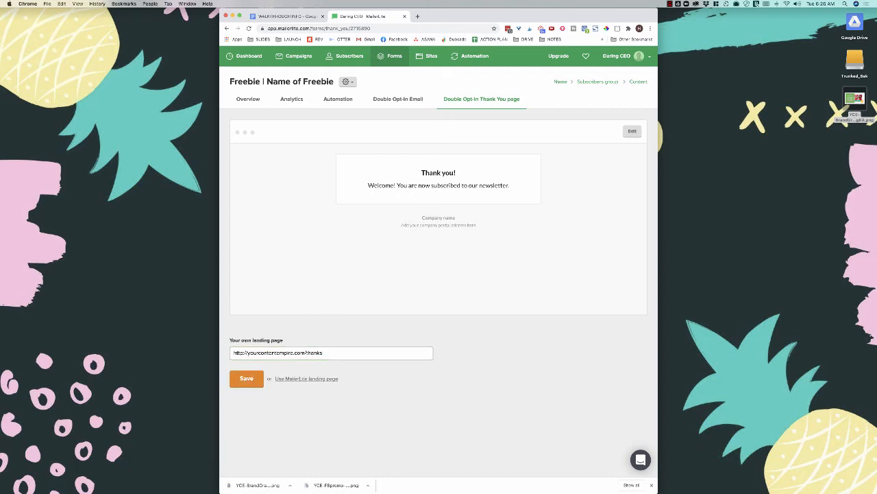
left_click(241, 382)
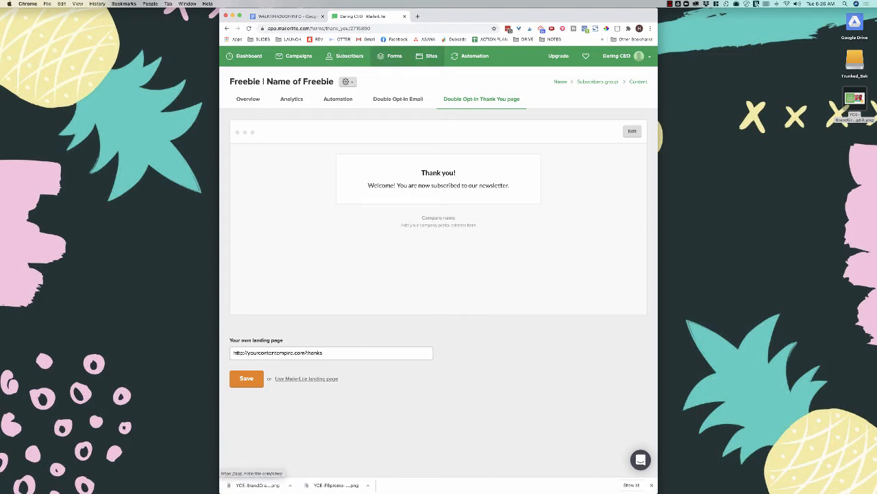
left_click(431, 56)
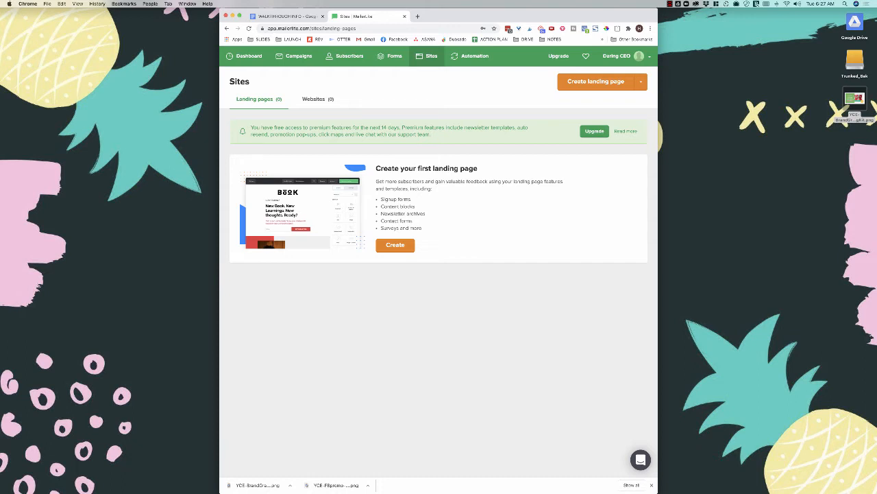
- Create a landing page named 'Freebie | Name of Freebie' and assign the Freebie | Name of Freebie group
left_click(394, 244)
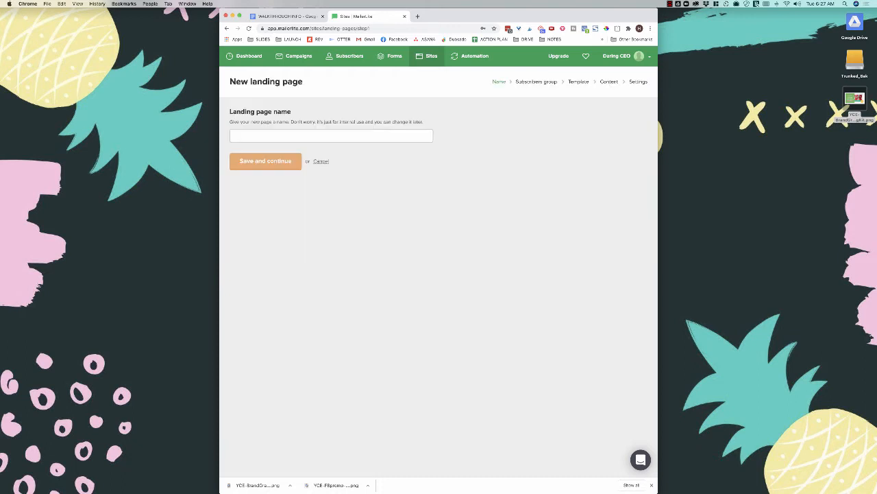
left_click(286, 16)
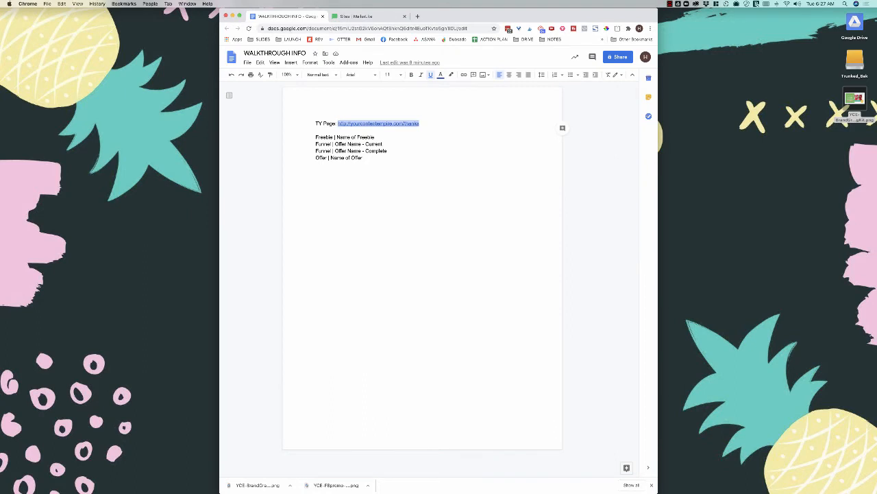
left_click_drag(375, 137, 315, 137)
key("super+c")
left_click(379, 17)
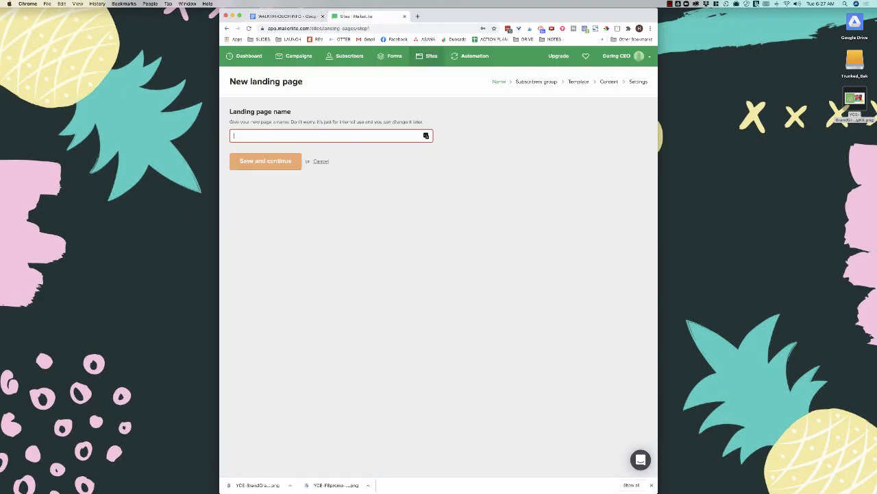
key("super+v")
key("Return")
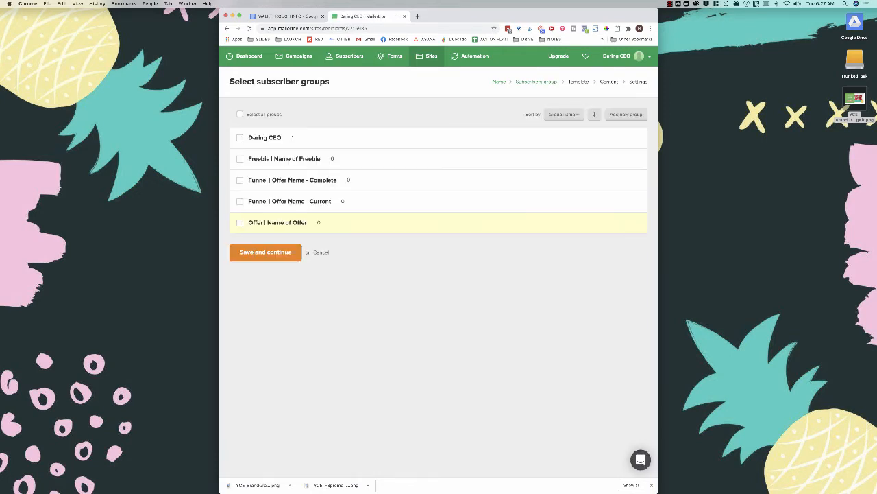
left_click(240, 159)
left_click(265, 252)
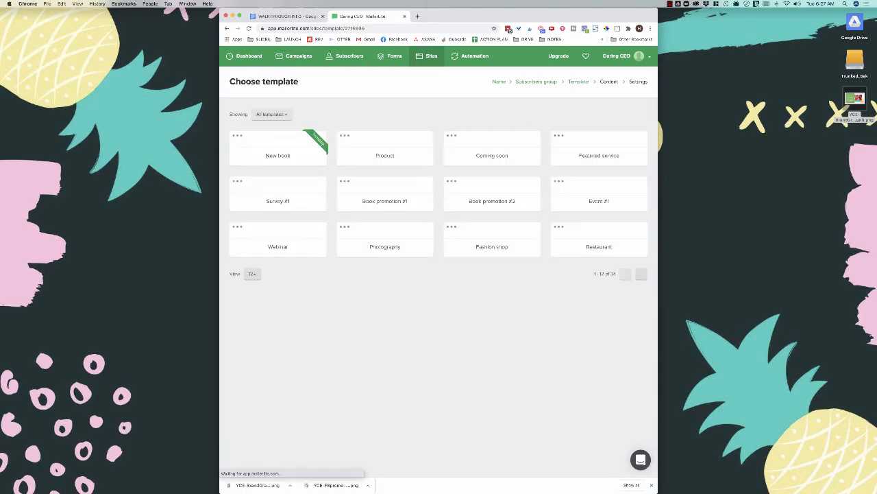
- Browse the template pages and pick the Restaurant template for the landing page
scroll(439, 274, "down", 3)
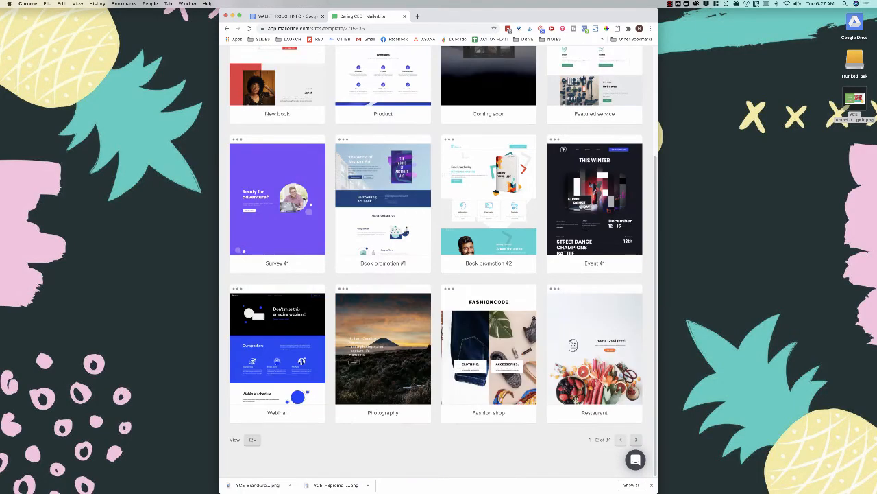
scroll(439, 274, "up", 1)
scroll(438, 274, "down", 1)
scroll(576, 399, "up", 2)
scroll(576, 399, "down", 2)
left_click(636, 440)
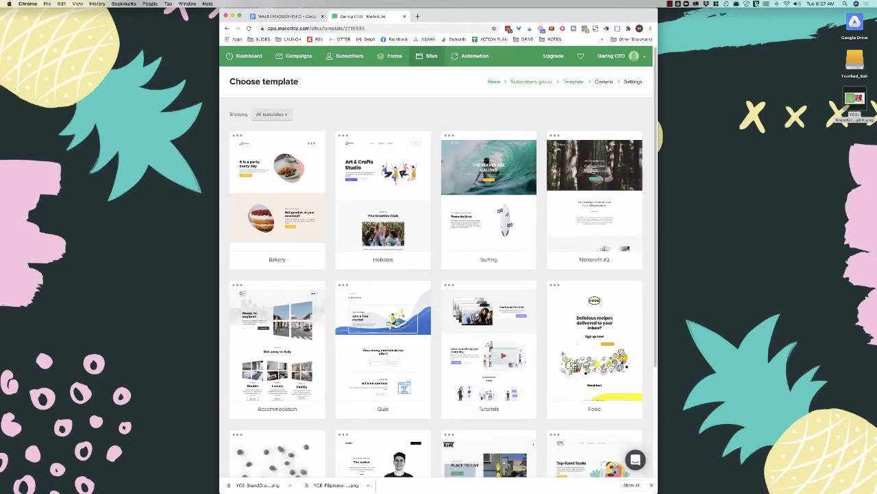
scroll(439, 274, "down", 3)
left_click(621, 440)
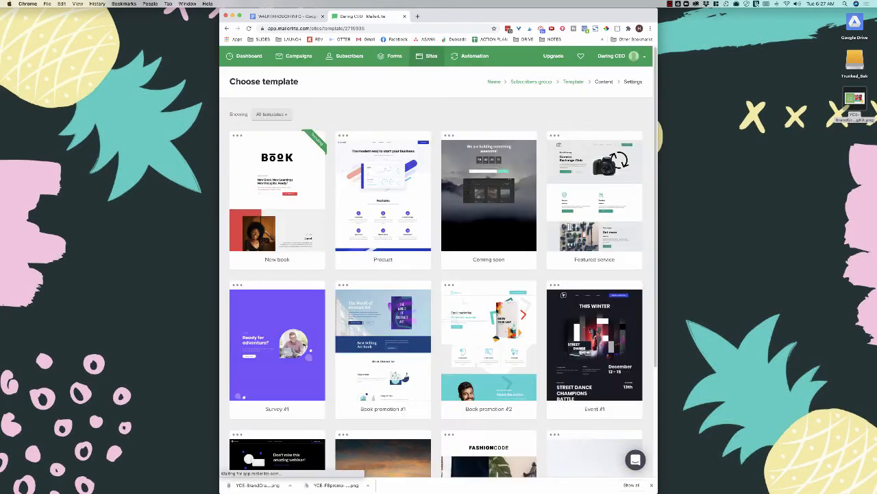
scroll(610, 398, "down", 3)
left_click(594, 338)
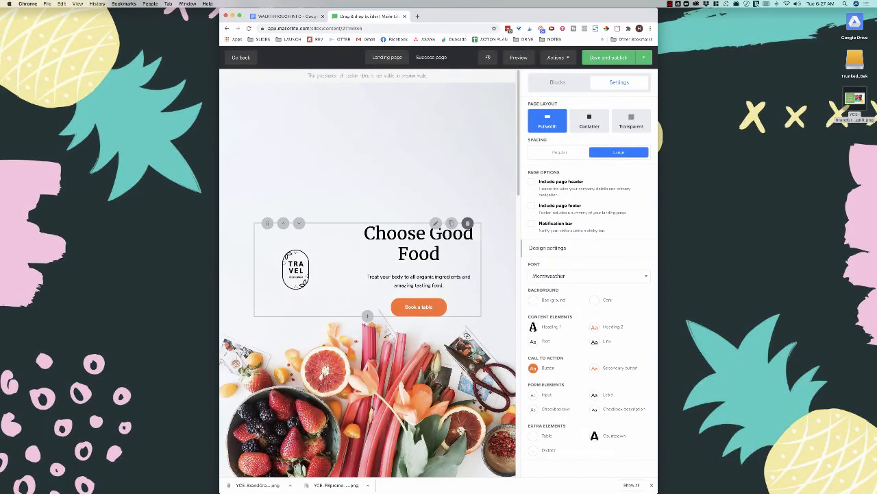
- Delete the hero, Featured Food, testimonial sections, a divider and an empty placeholder block
left_click(466, 221)
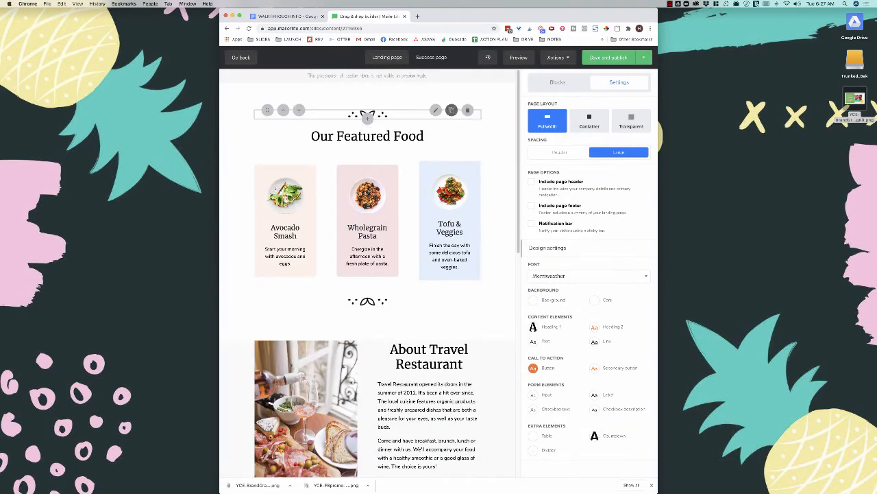
left_click(468, 109)
left_click(467, 82)
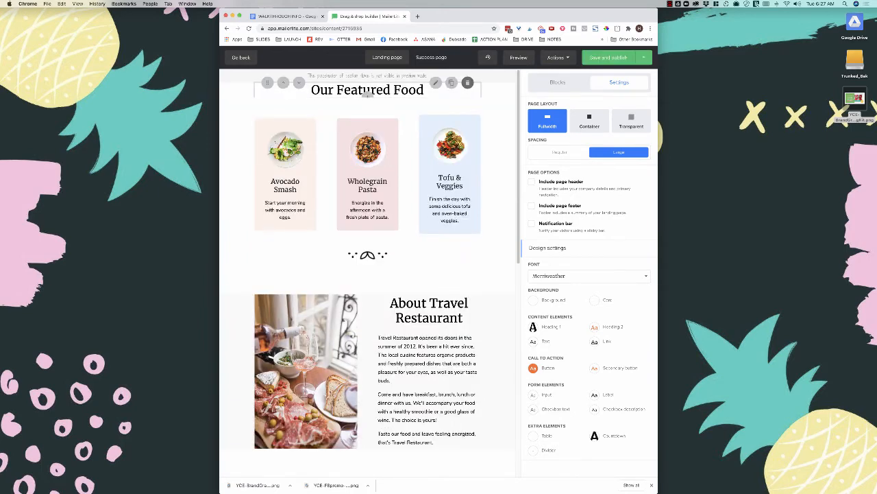
left_click(467, 100)
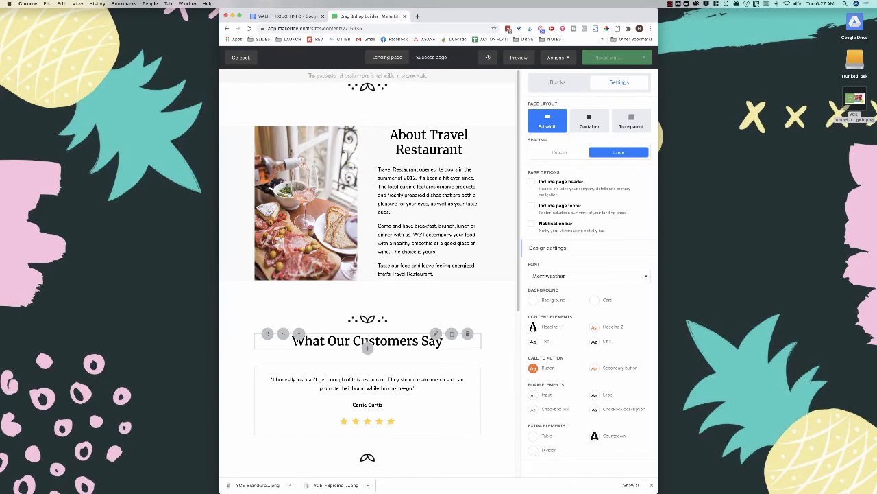
left_click(468, 333)
left_click(467, 351)
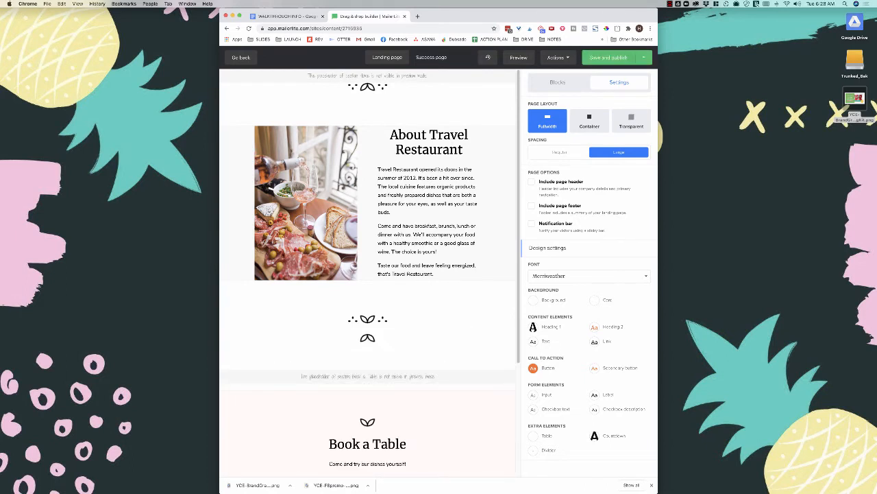
left_click(502, 383)
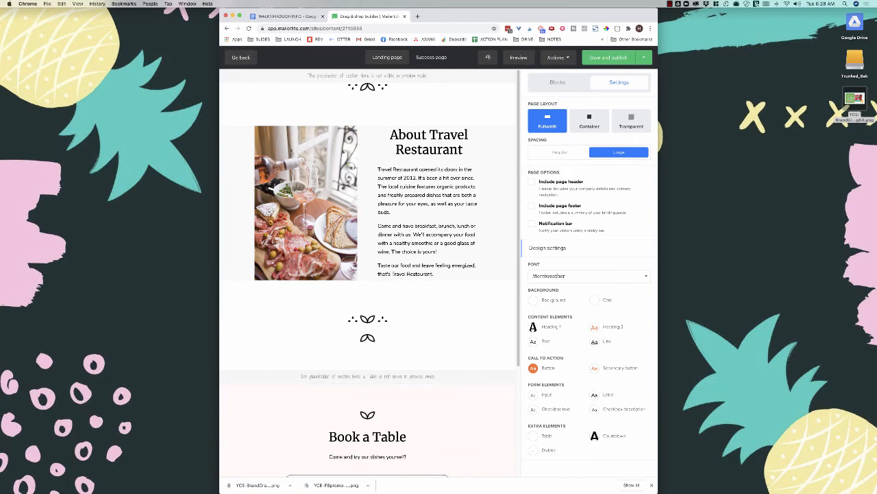
left_click(473, 370)
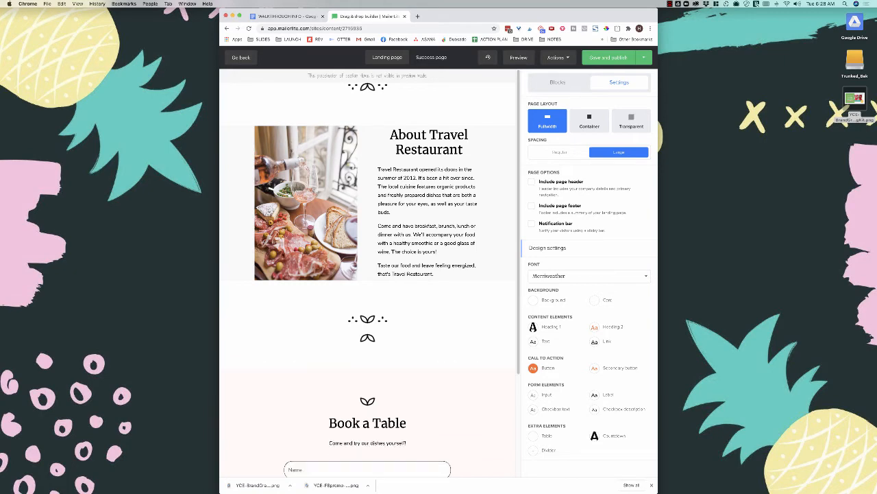
- Delete Book a Table, leftover ornaments and the footer divider, then open the About section editor
scroll(367, 274, "down", 5)
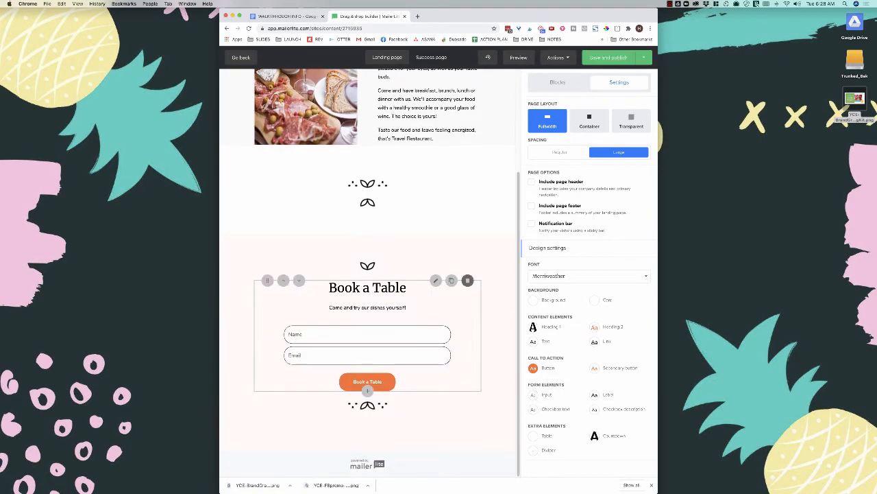
left_click(467, 281)
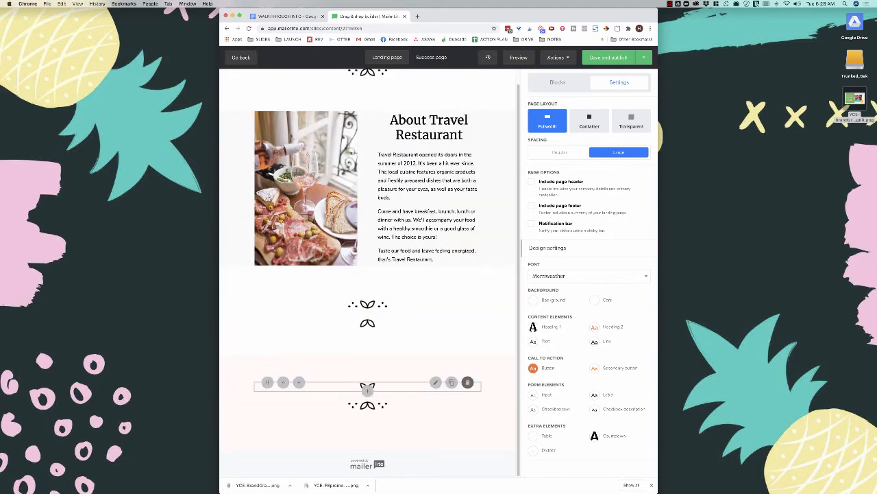
left_click(468, 383)
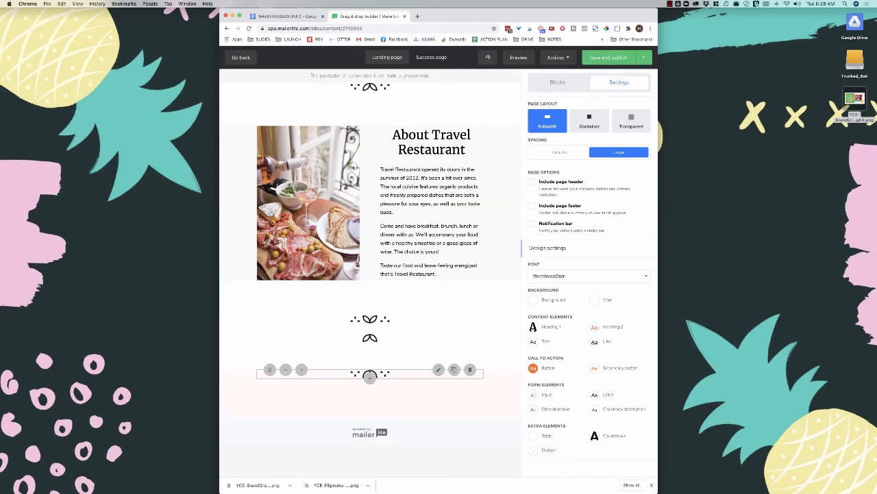
left_click(470, 369)
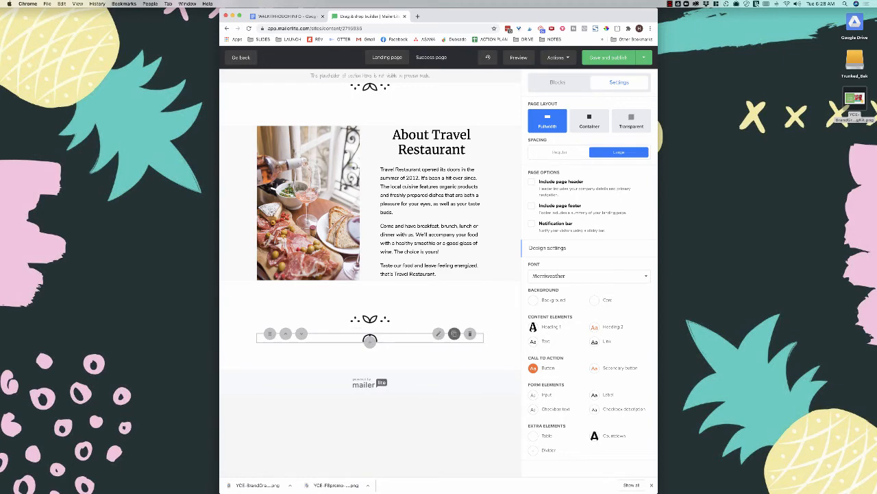
left_click(470, 334)
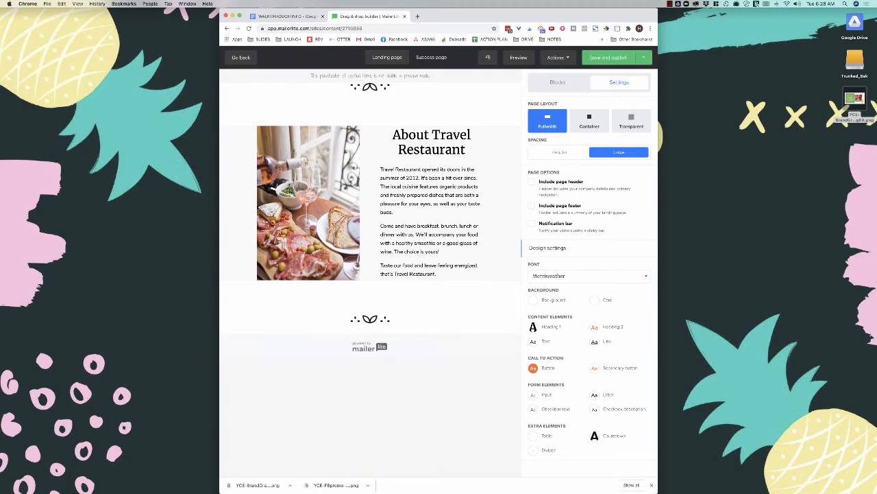
left_click(438, 126)
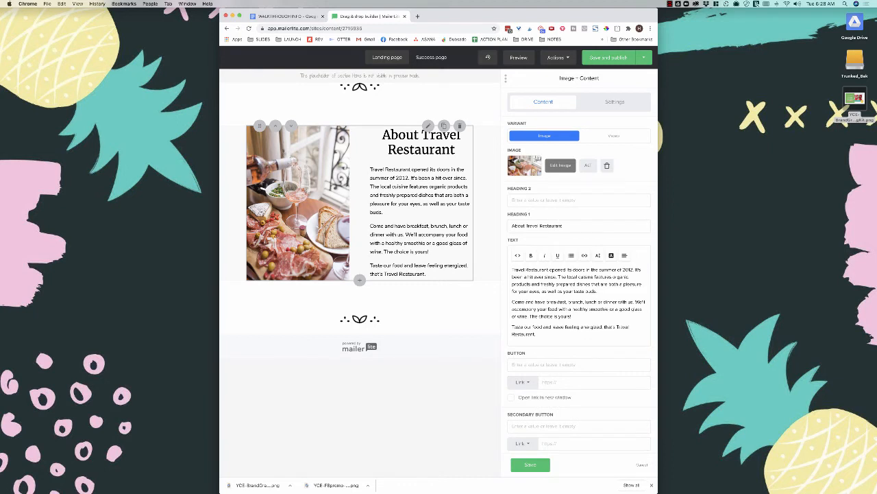
triple_click(421, 141)
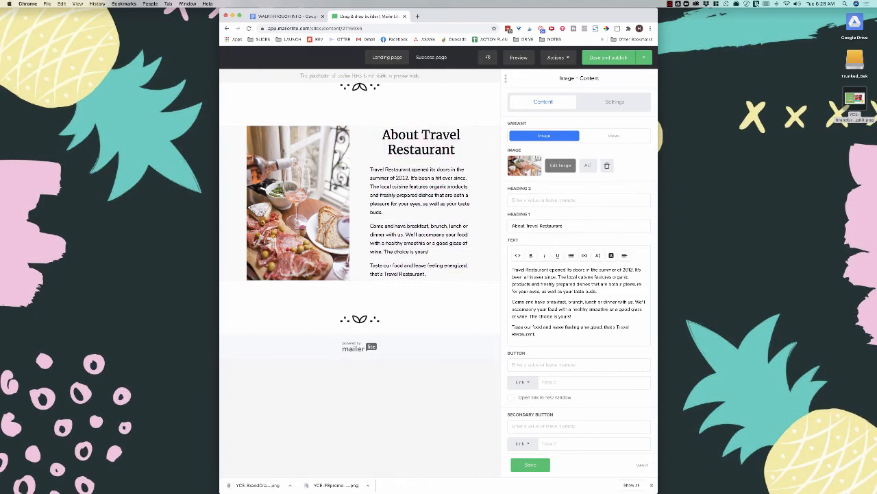
left_click(530, 464)
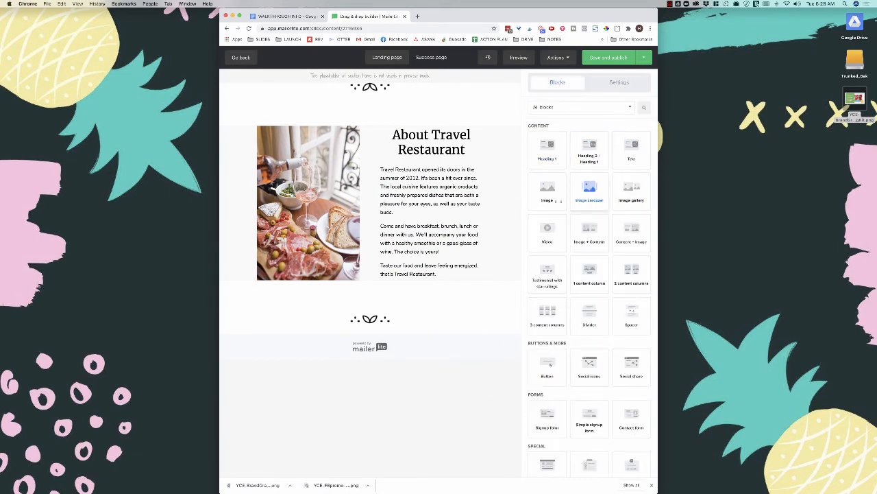
- Drag a Simple signup form block below About Travel Restaurant and open its content settings
scroll(589, 274, "down", 5)
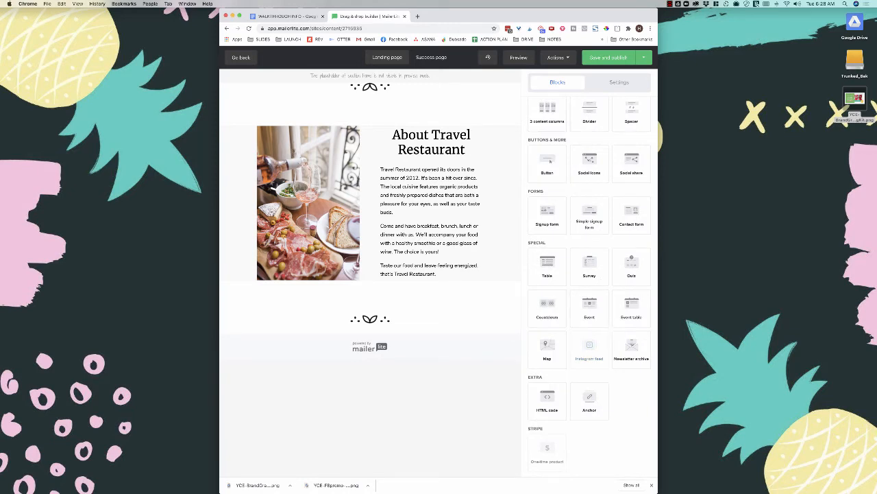
scroll(558, 292, "up", 2)
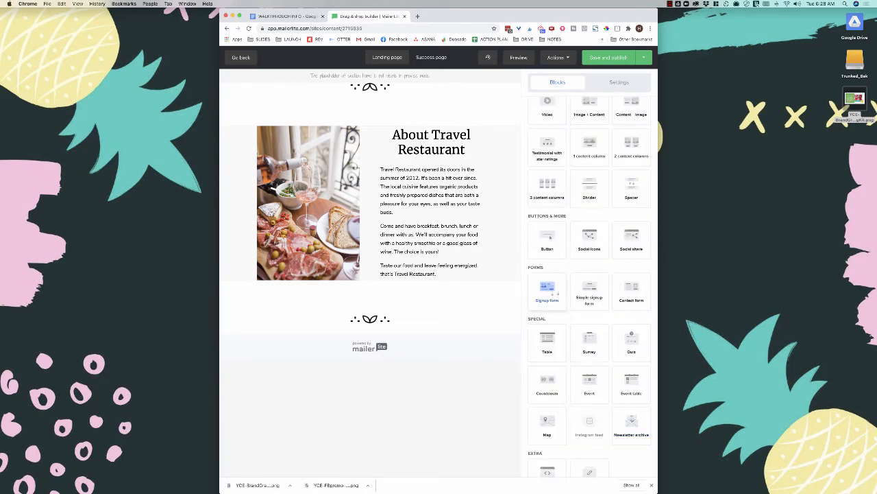
left_click_drag(547, 291, 446, 286)
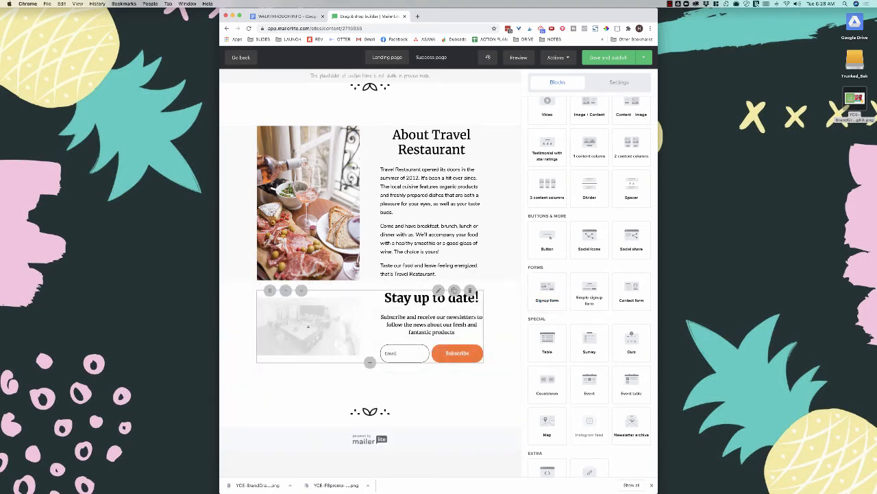
left_click(470, 290)
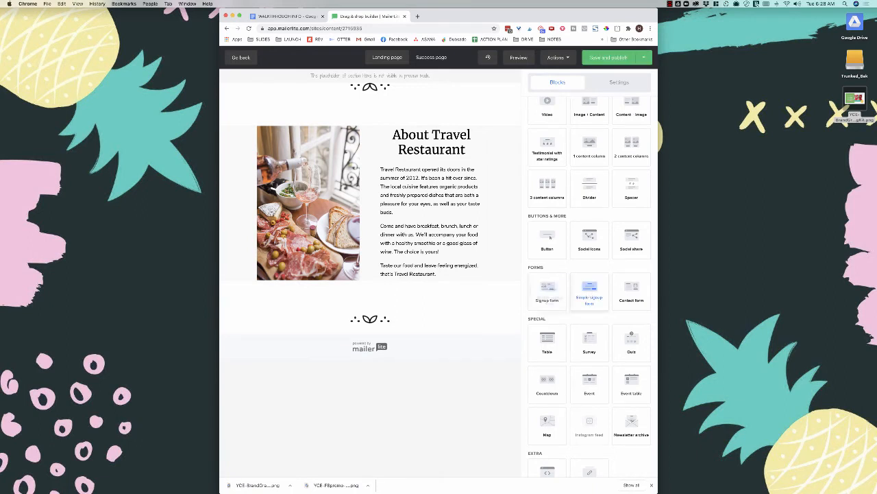
left_click_drag(590, 288, 456, 328)
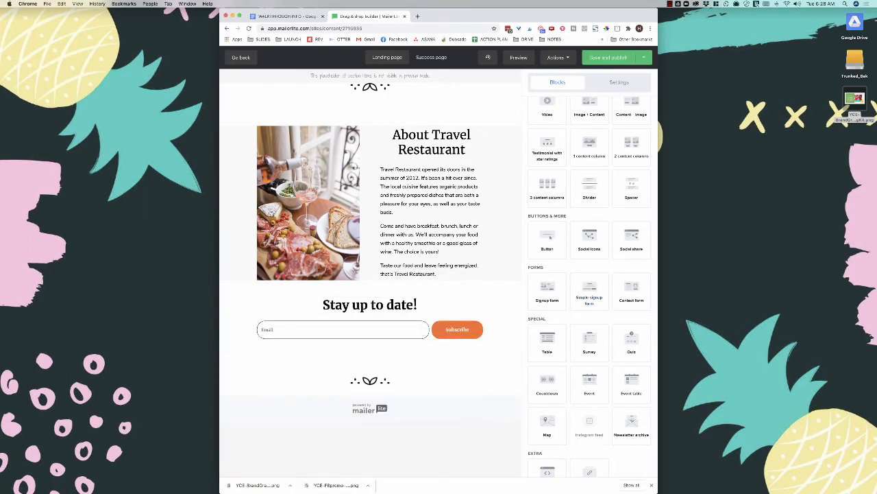
left_click(471, 297)
left_click_drag(591, 296, 414, 284)
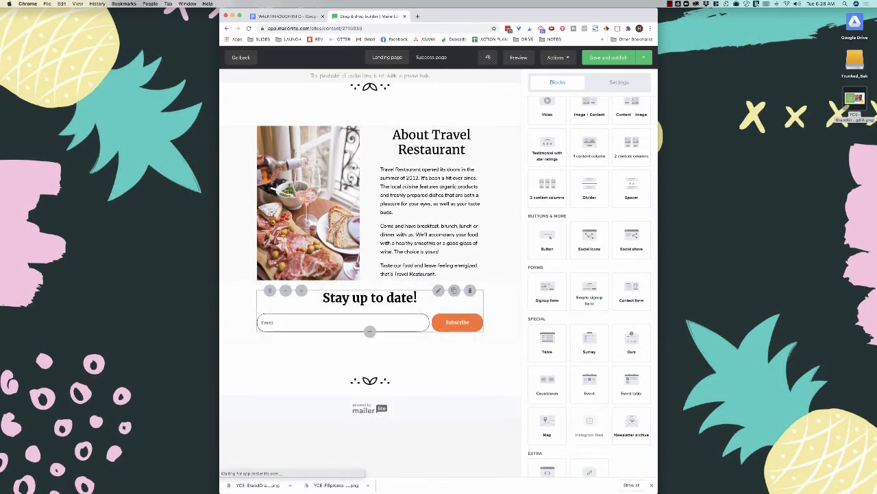
left_click(440, 291)
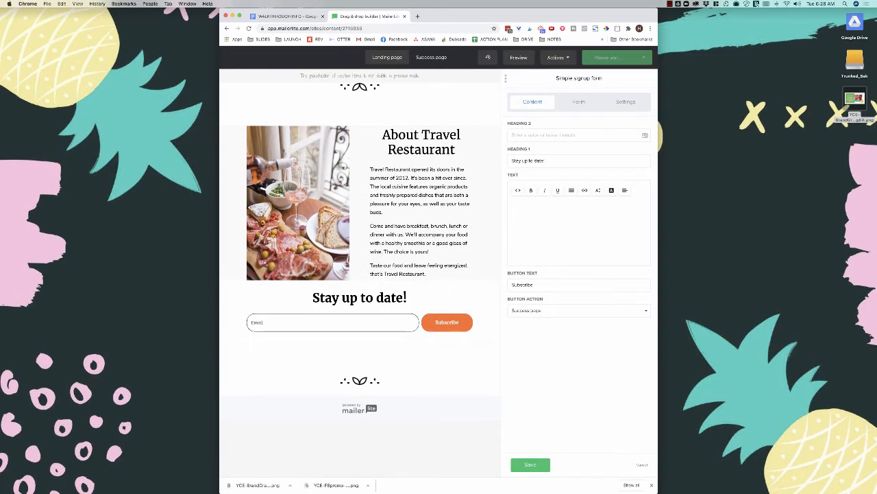
- Delete the 'Stay up to date!' heading and add a Name field to the signup form
triple_click(538, 161)
key("BackSpace")
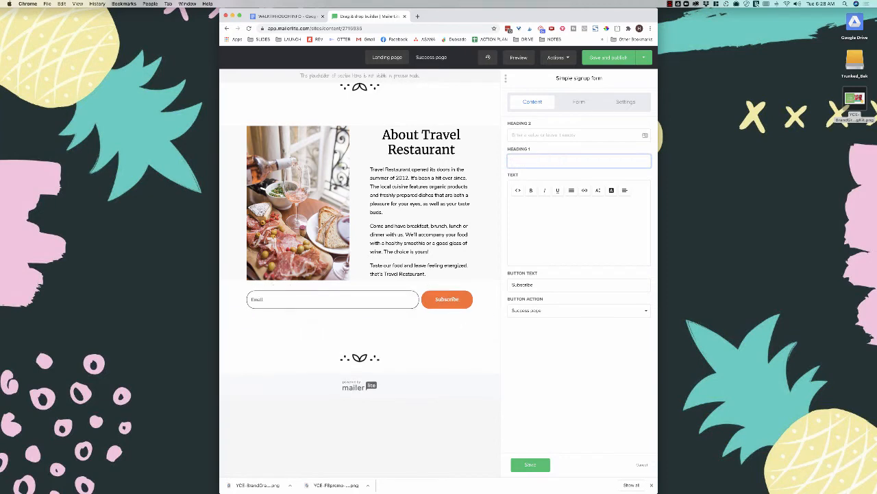
left_click(579, 103)
left_click(580, 194)
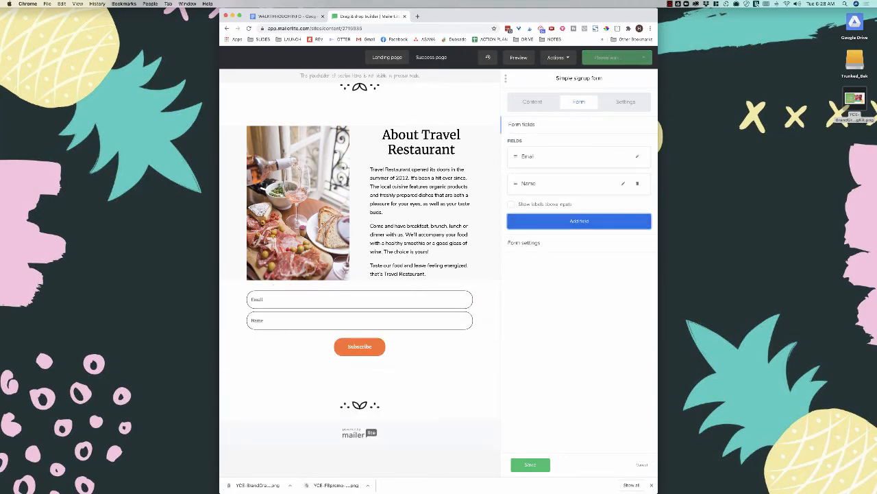
- Label the new field First Name, make it required, move it above Email, and publish
left_click(624, 183)
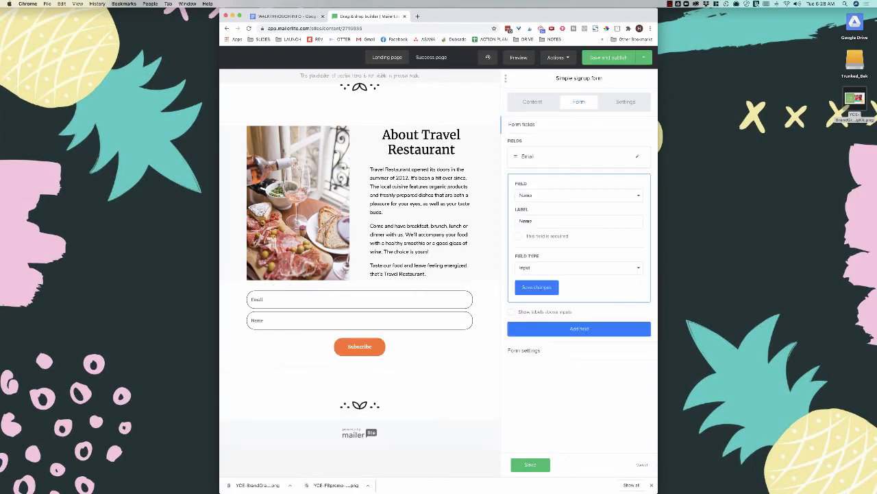
left_click(519, 221)
type("First")
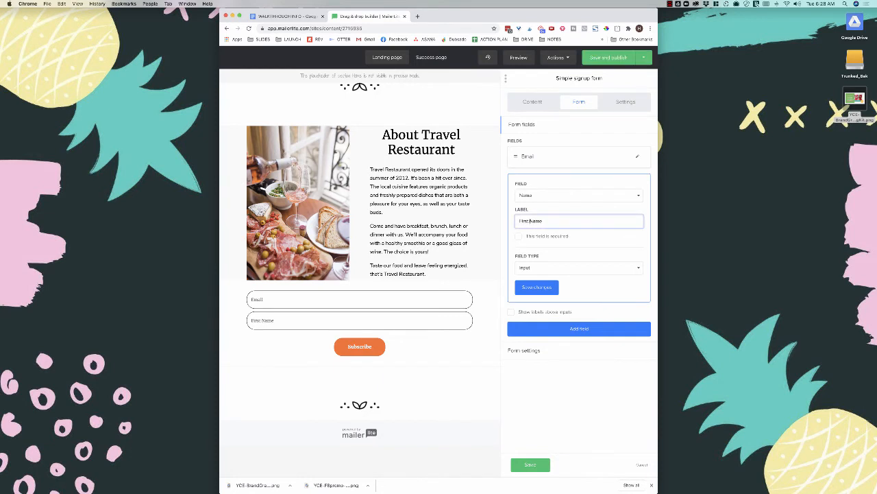
left_click(519, 236)
left_click(537, 287)
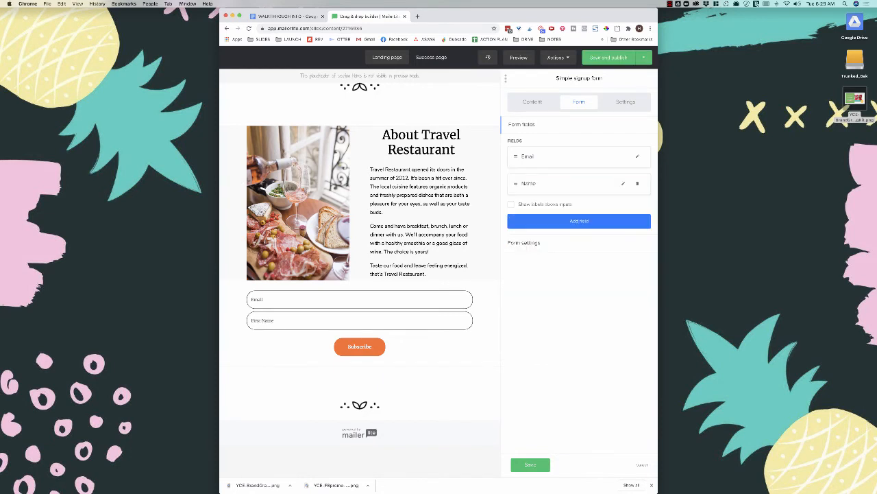
left_click_drag(515, 173, 516, 155)
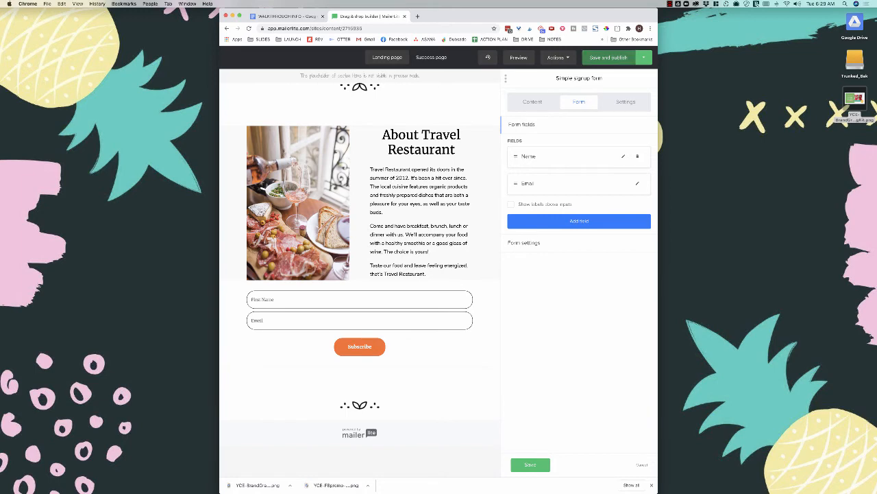
left_click(609, 58)
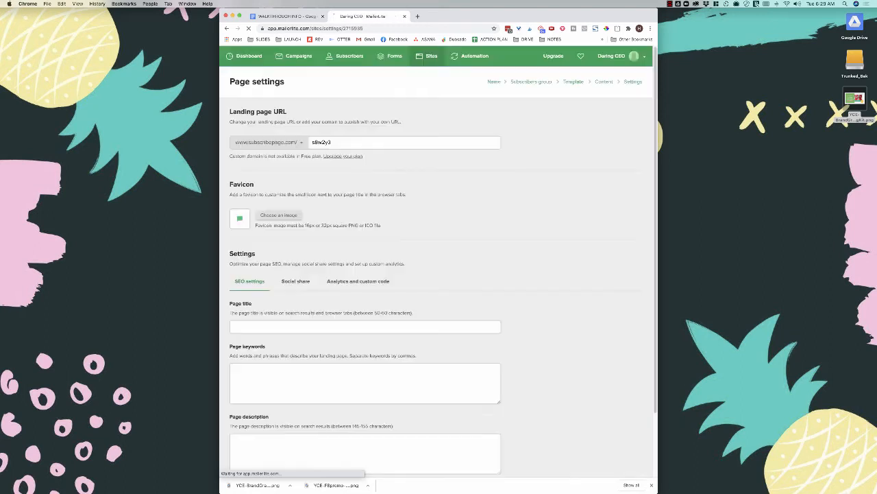
- Change the landing page URL slug to monthlycontentplanningkit
double_click(322, 143)
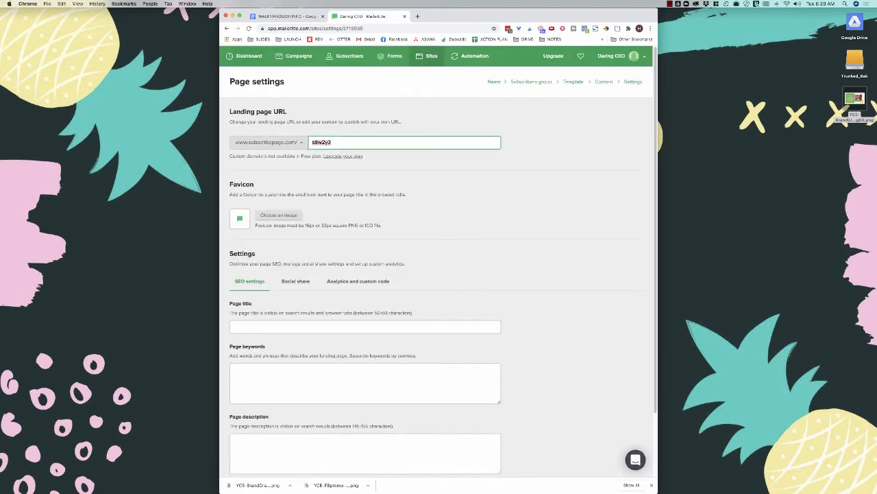
type("monthlycontentplanningkit")
key("Tab")
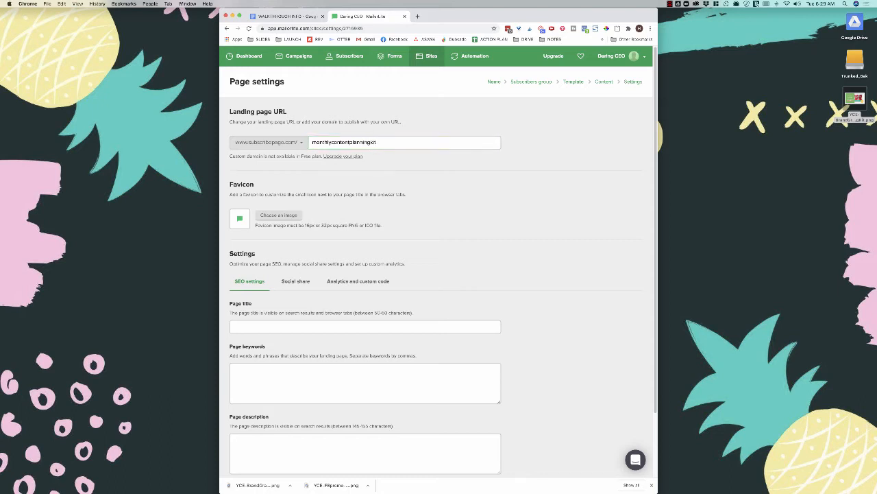
- Skip past the page title and keywords fields to the social share settings
scroll(438, 263, "down", 3)
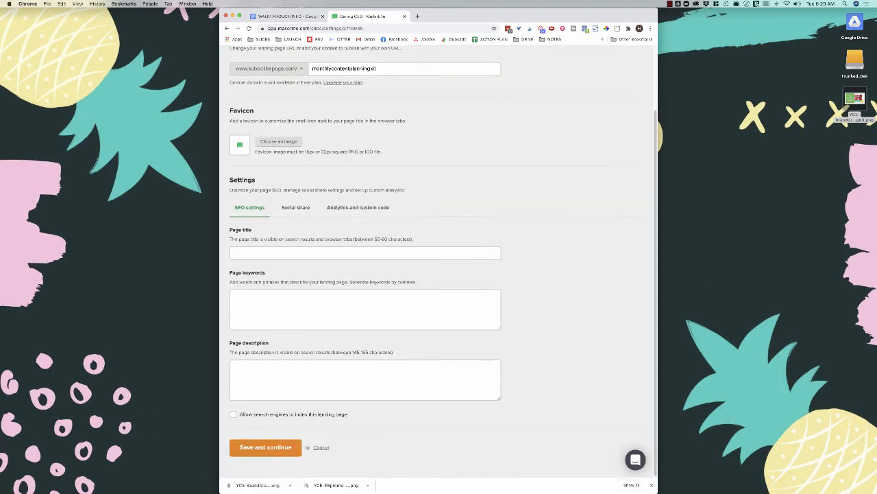
left_click(365, 253)
left_click(569, 253)
left_click(365, 253)
left_click(404, 309)
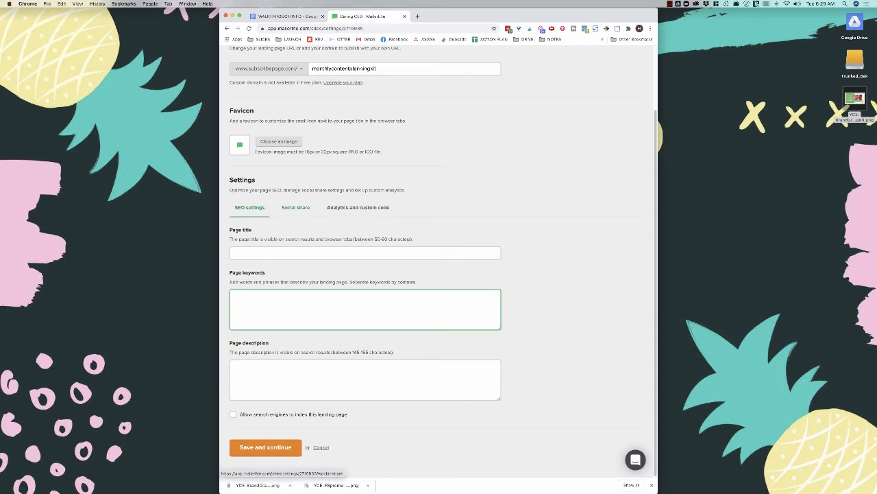
left_click(296, 207)
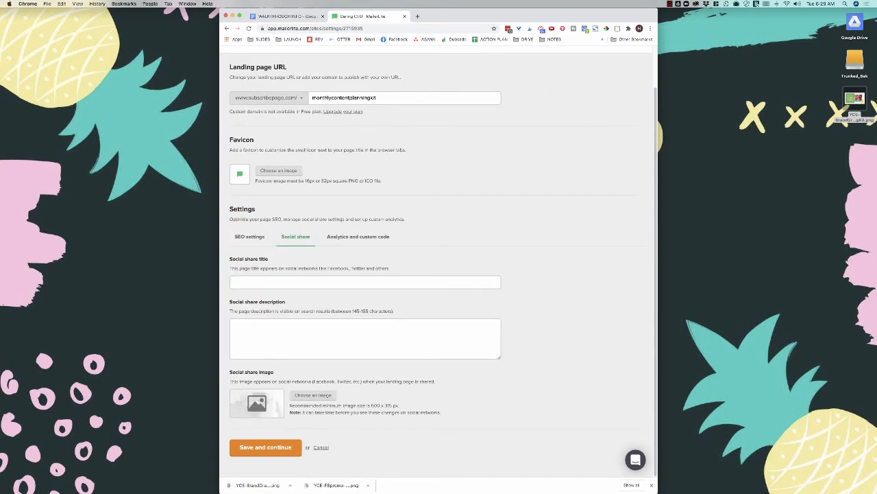
- Use the uploaded graphic as the social share image, turn Clicks heatmap ON, and save
left_click(313, 395)
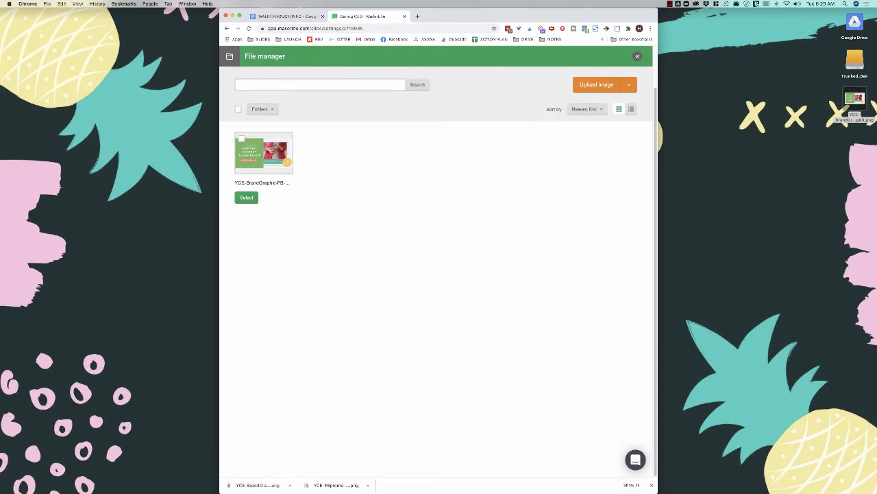
left_click(246, 196)
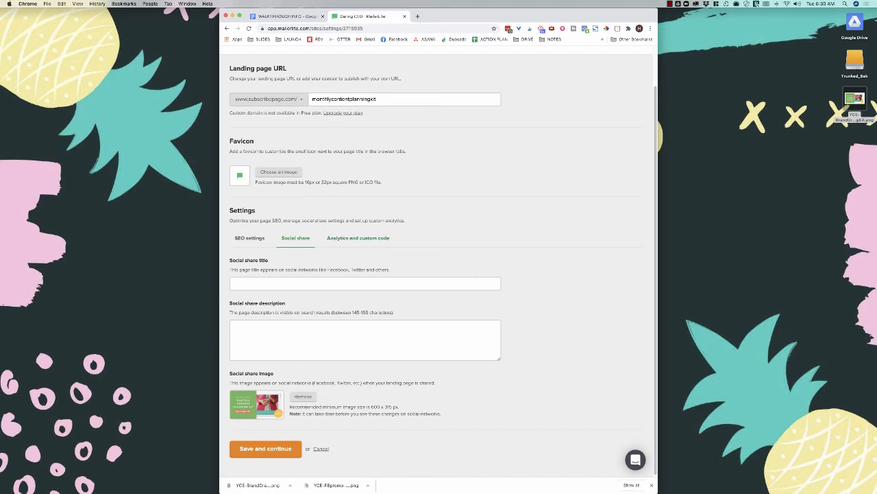
left_click(358, 238)
scroll(358, 238, "down", 1)
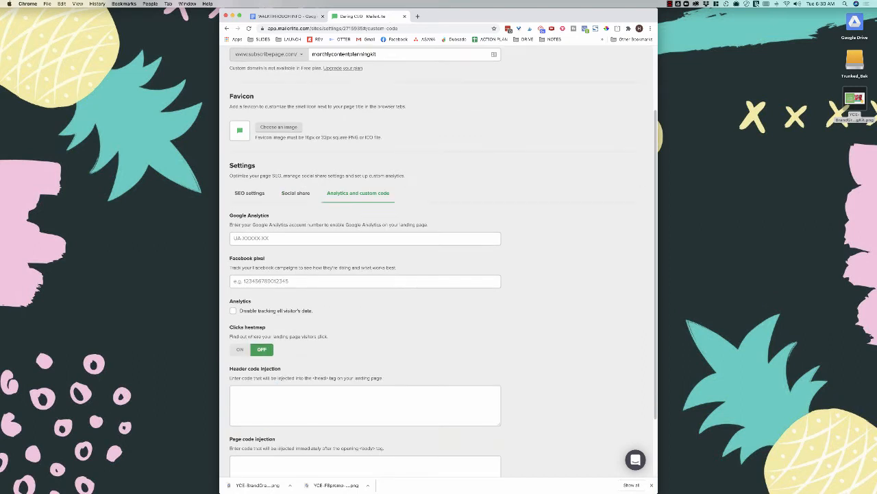
left_click(358, 238)
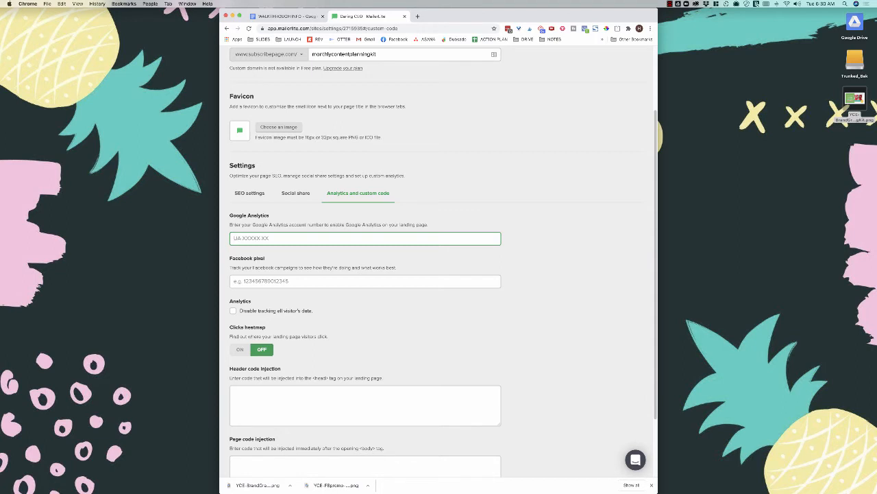
scroll(437, 262, "down", 1)
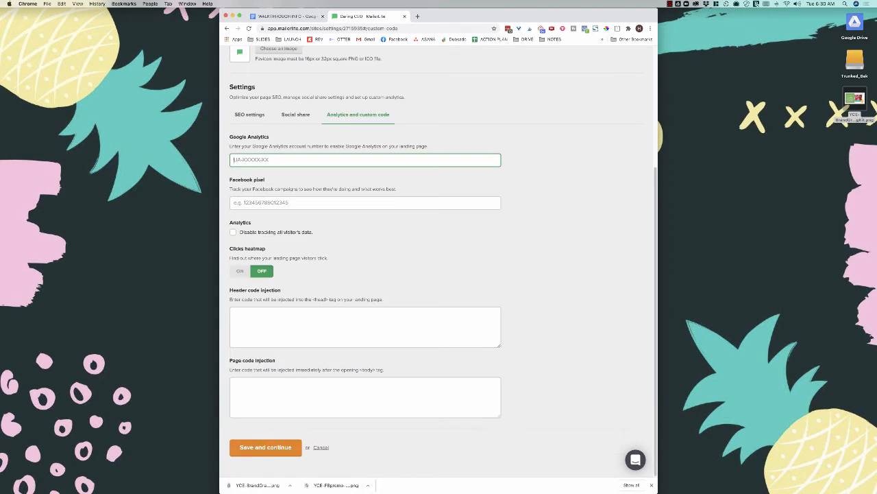
left_click(240, 271)
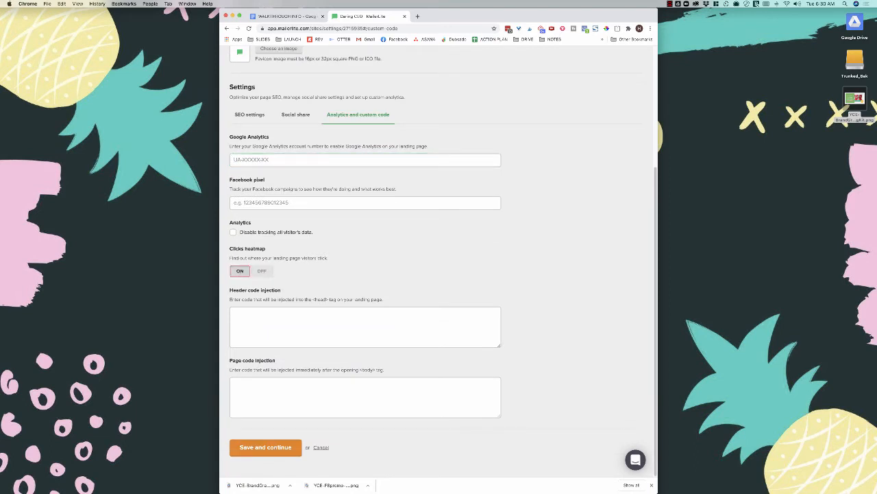
scroll(438, 261, "up", 5)
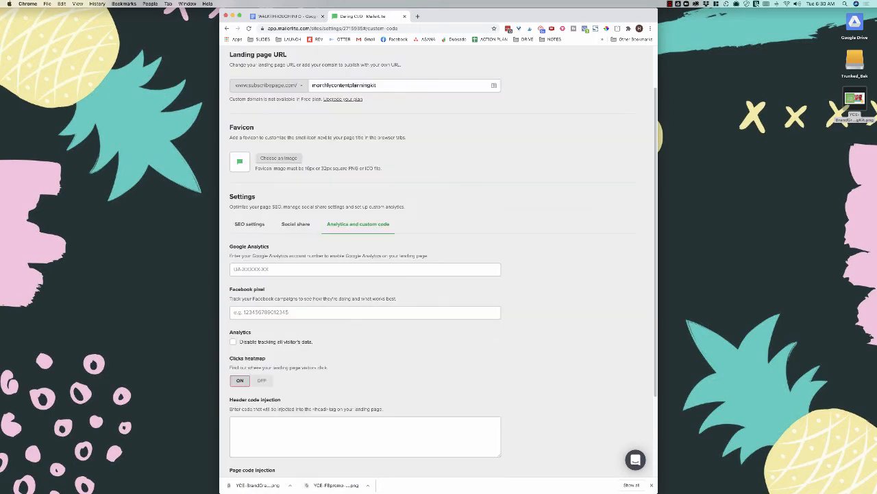
scroll(439, 260, "down", 5)
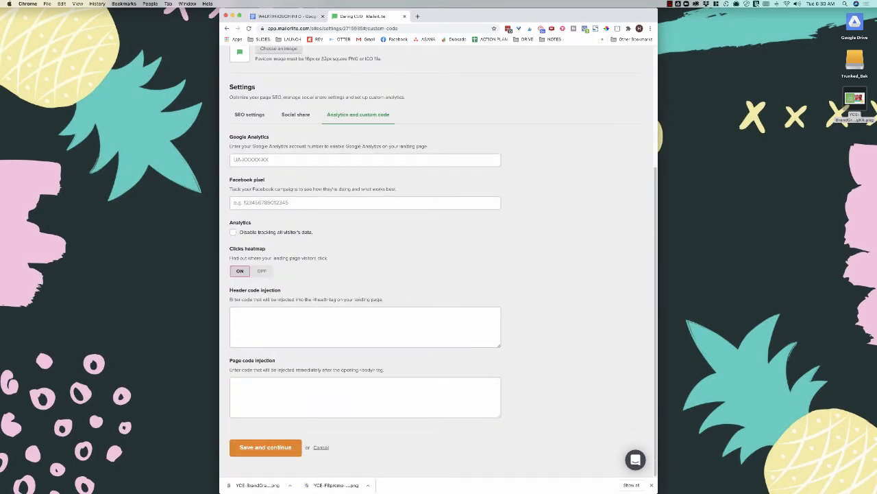
scroll(439, 260, "up", 5)
scroll(439, 260, "down", 5)
left_click(265, 448)
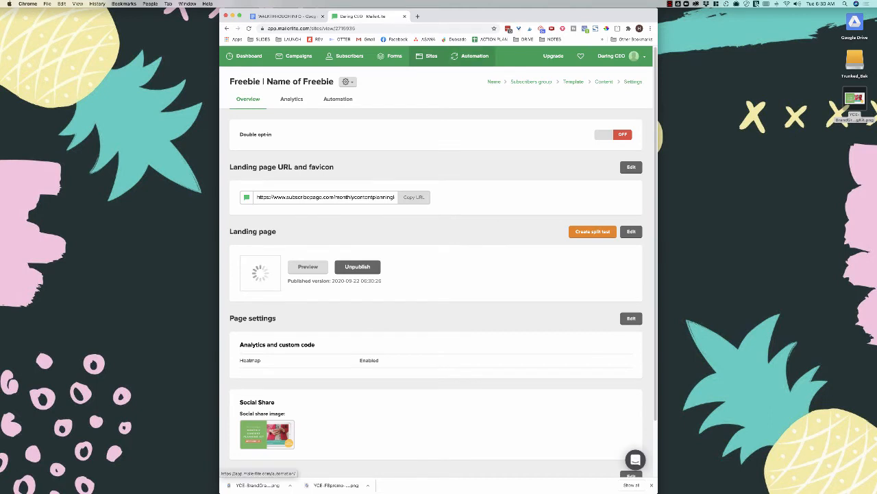
- Create a new automation workflow and paste 'Funnel | Offer Name' from the notes as its name
left_click(474, 55)
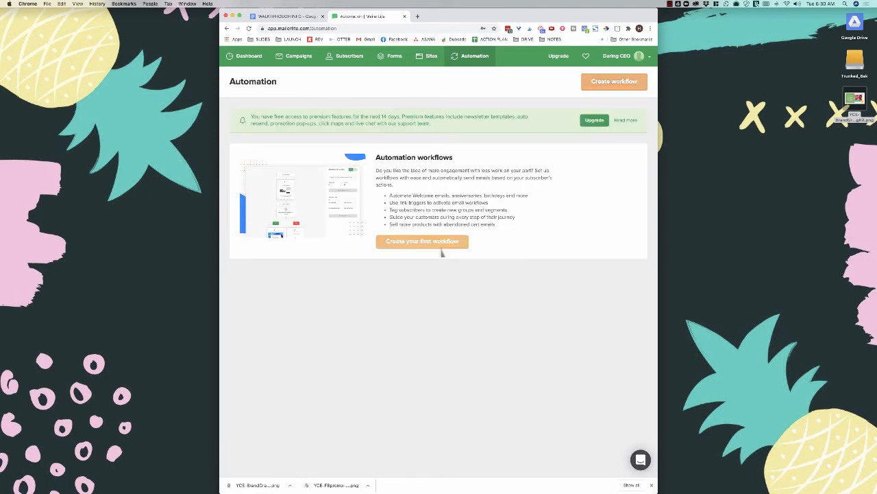
left_click(439, 243)
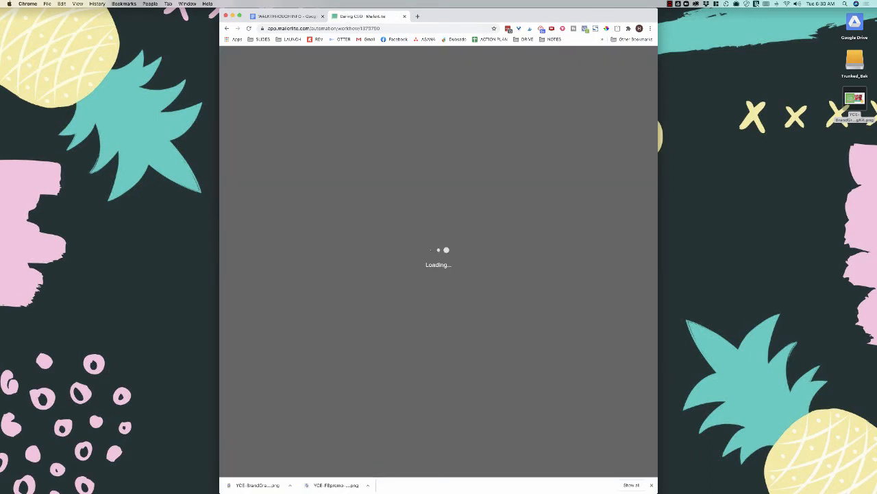
key("super+a")
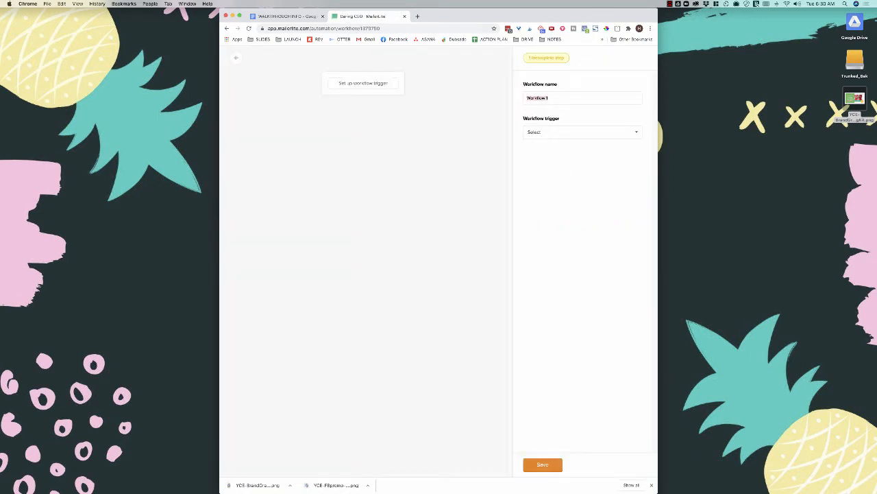
left_click(284, 15)
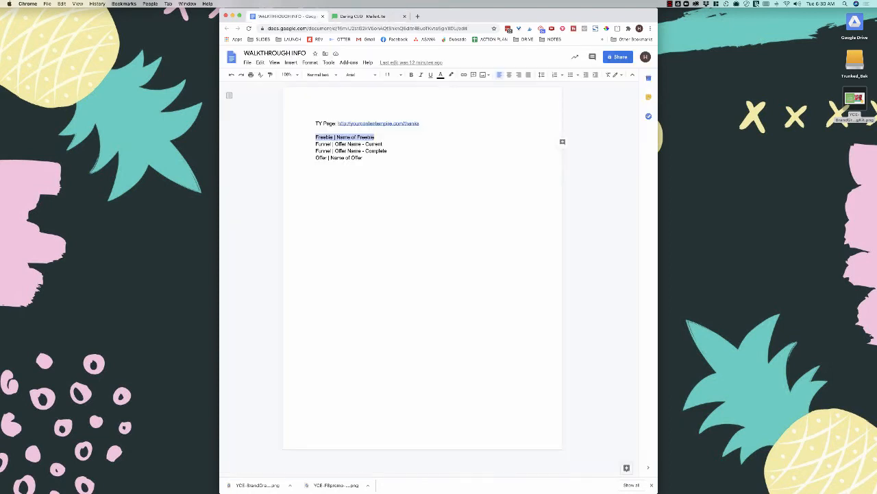
left_click_drag(315, 144, 361, 144)
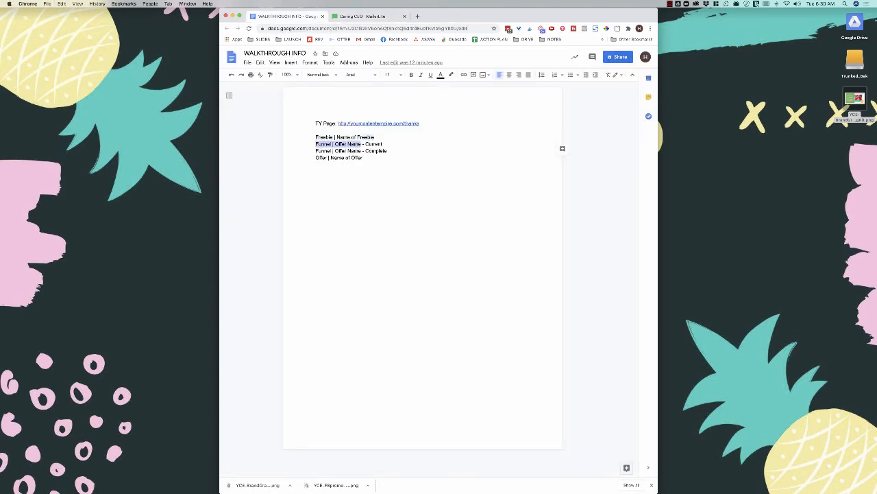
key("super+c")
key("ctrl+Tab")
key("super+v")
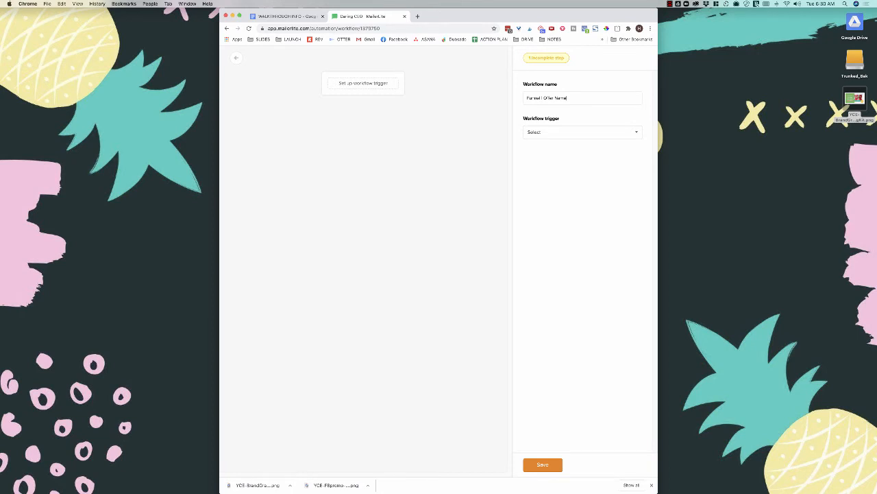
- Trigger the workflow when a subscriber joins Freebie | Name of Freebie, repeating for rejoiners
left_click(549, 132)
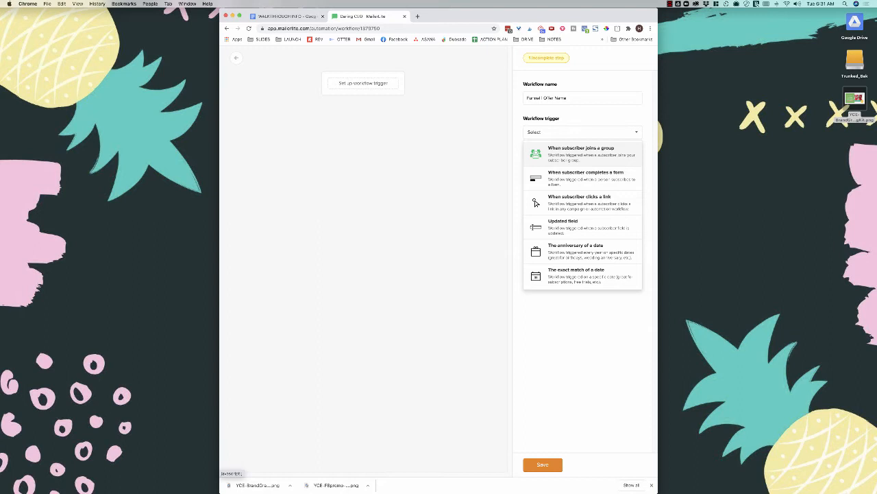
key("Return")
left_click(583, 167)
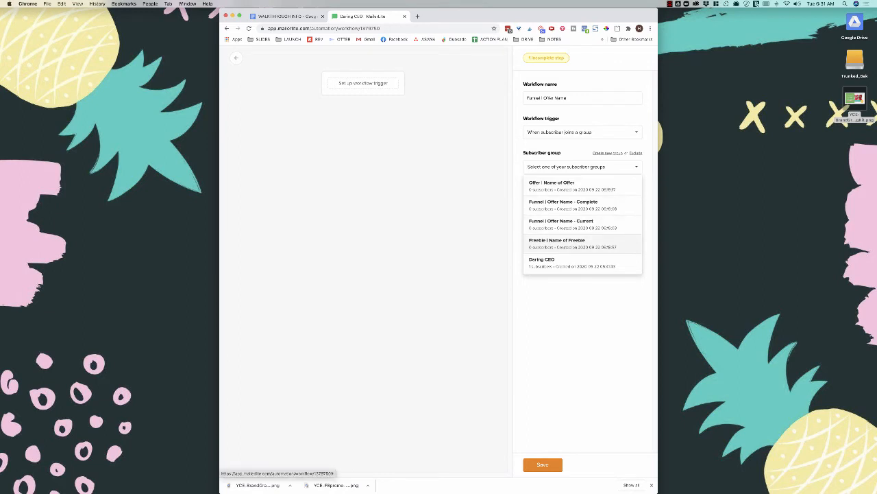
key("Return")
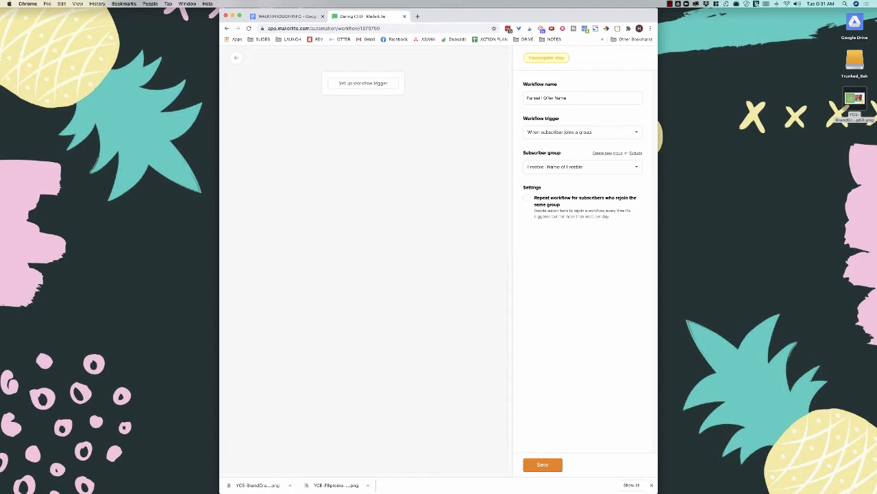
left_click(527, 198)
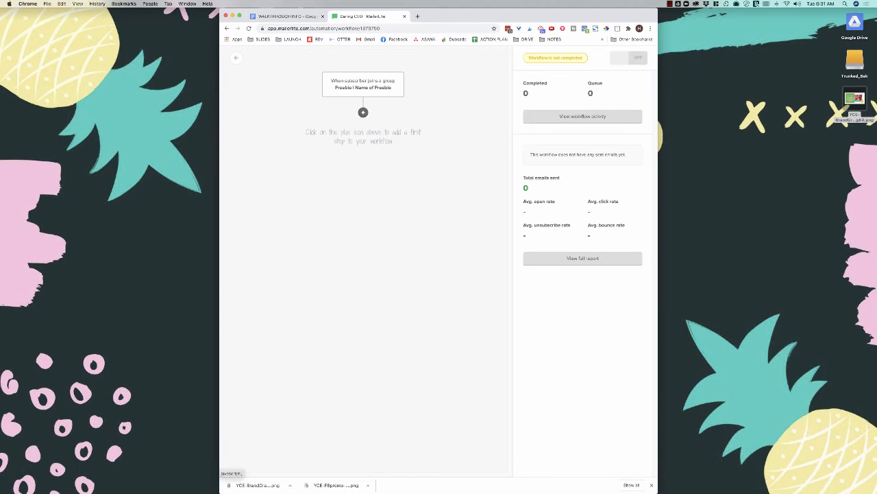
left_click(363, 112)
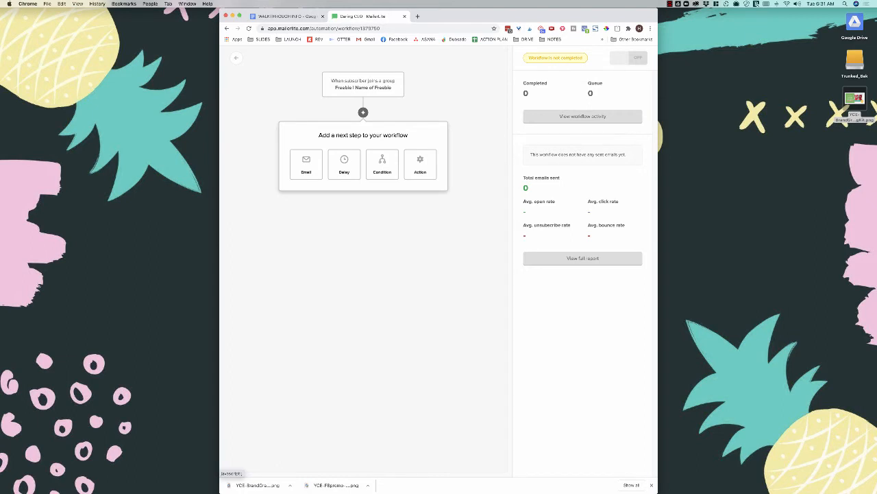
- Add an email step with subject 'Here is your free gift', sender name and address, and Analytics link tracking
left_click(306, 165)
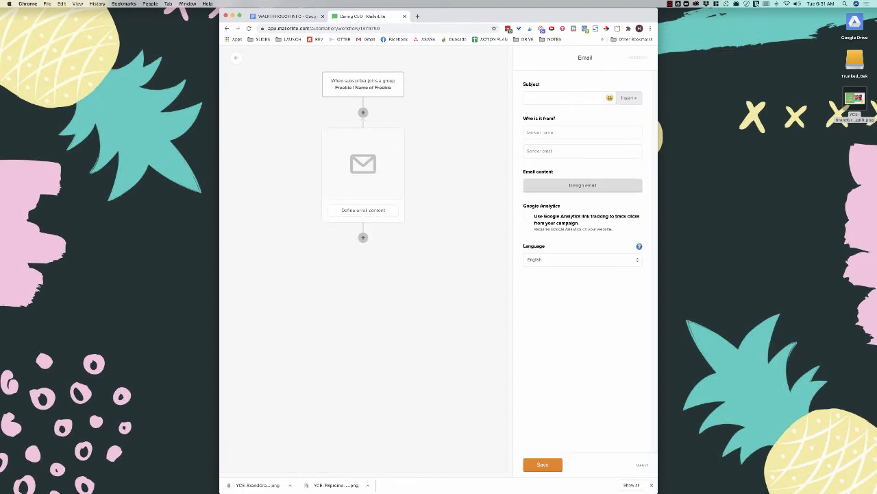
type("Here i")
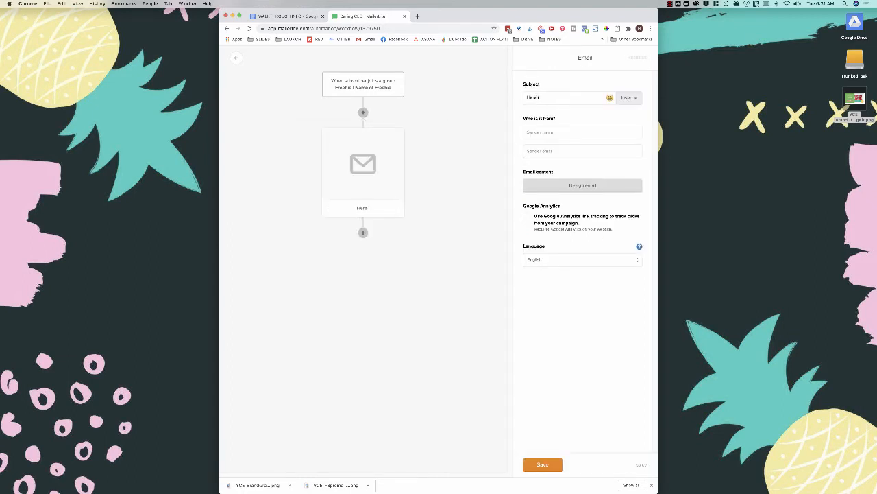
type("s your free gift")
type("H")
type("ailey @ Yo")
key("BackSpace")
key("BackSpace")
type("Daring CEO")
key("Tab")
type("hello@")
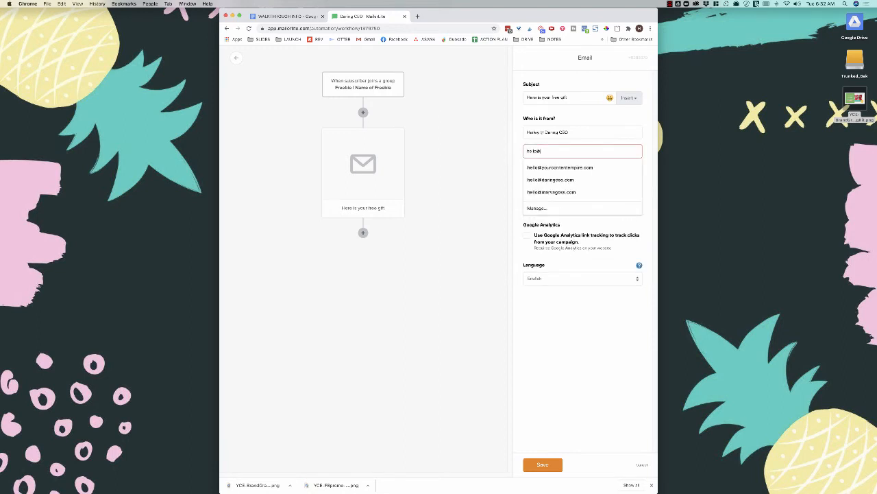
key("Down")
key("Down")
key("Return")
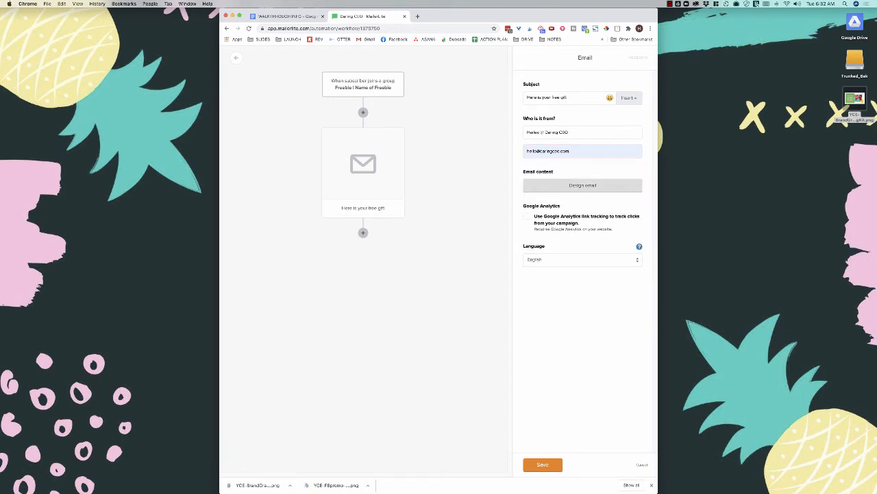
left_click(526, 217)
left_click(576, 186)
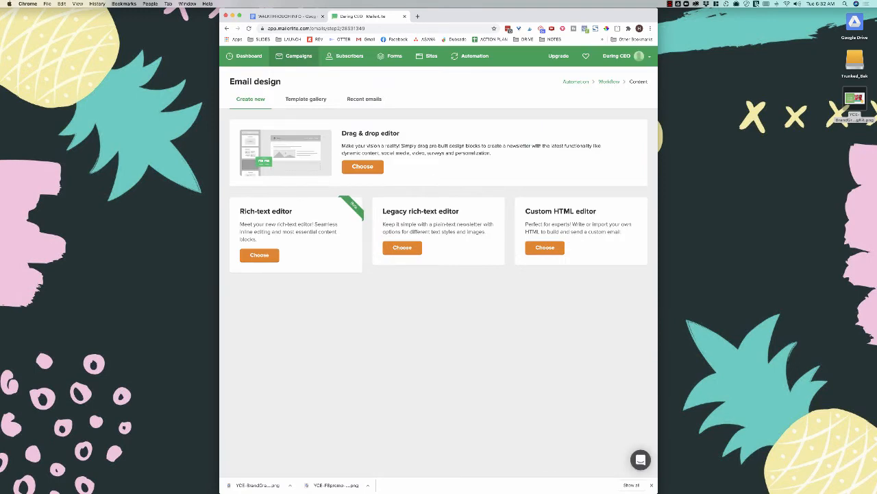
- Look through the Template gallery and Recent emails, then choose the Drag & drop editor
left_click(306, 99)
scroll(439, 275, "down", 3)
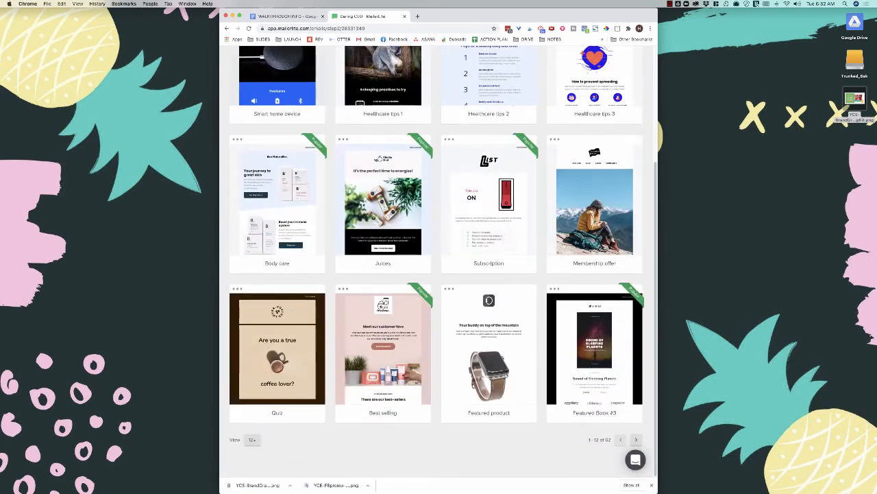
scroll(439, 275, "up", 3)
left_click(250, 99)
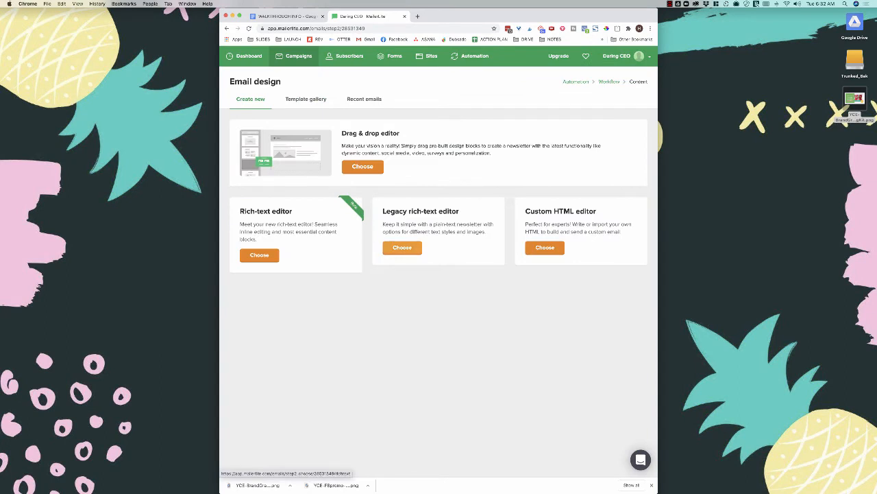
left_click(364, 99)
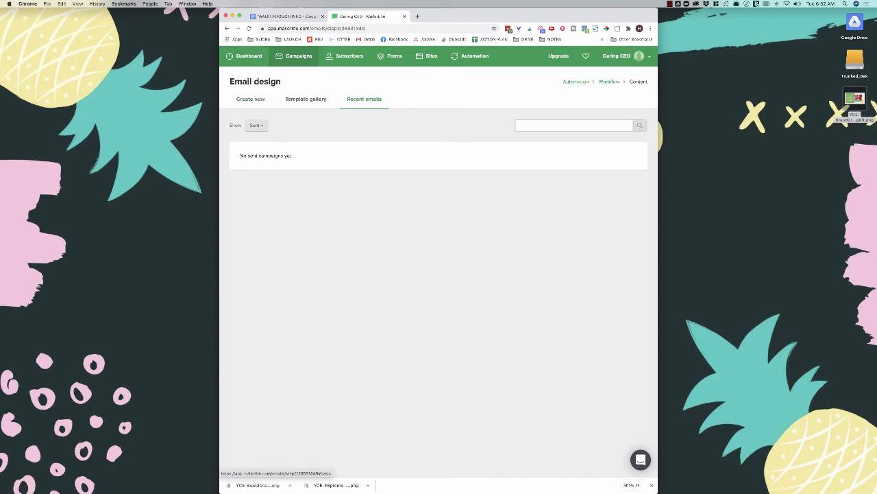
left_click(250, 99)
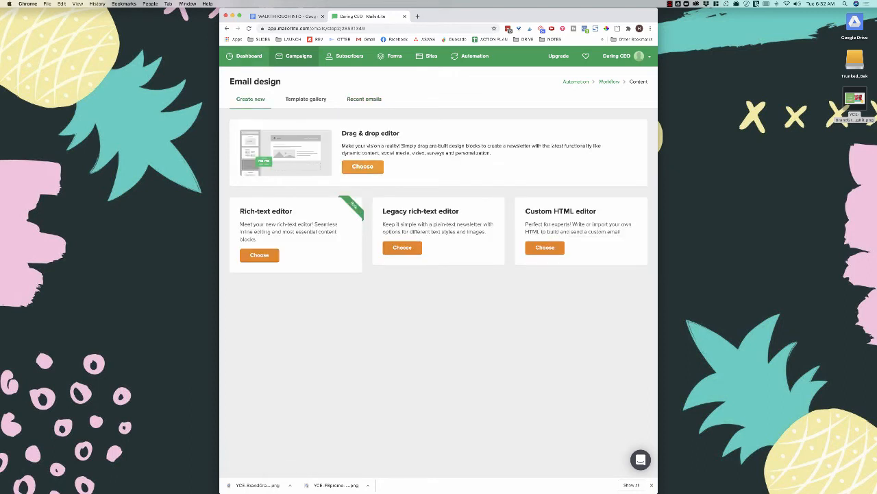
left_click(363, 166)
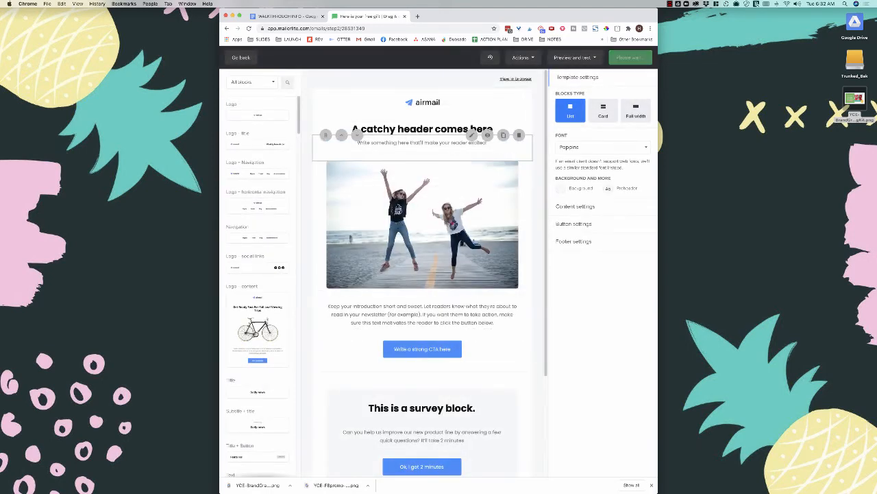
- Try the uploaded graphic as the logo, then remove the logo block entirely
left_click(426, 102)
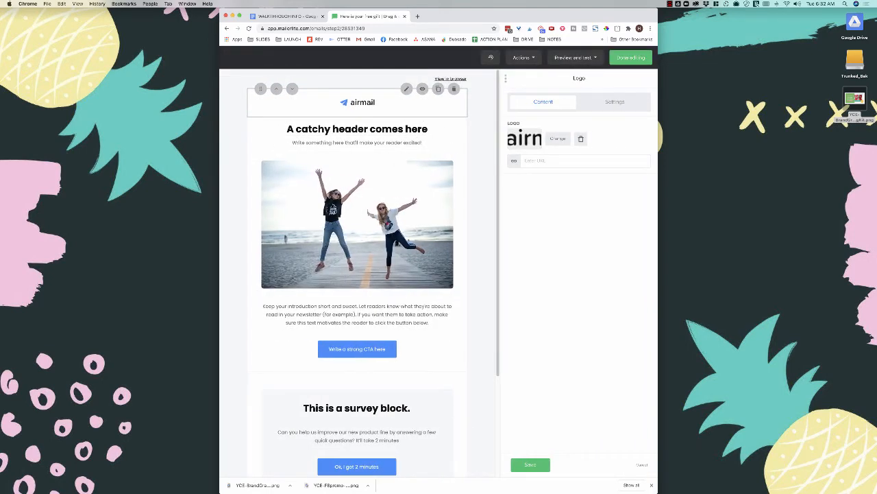
left_click(557, 139)
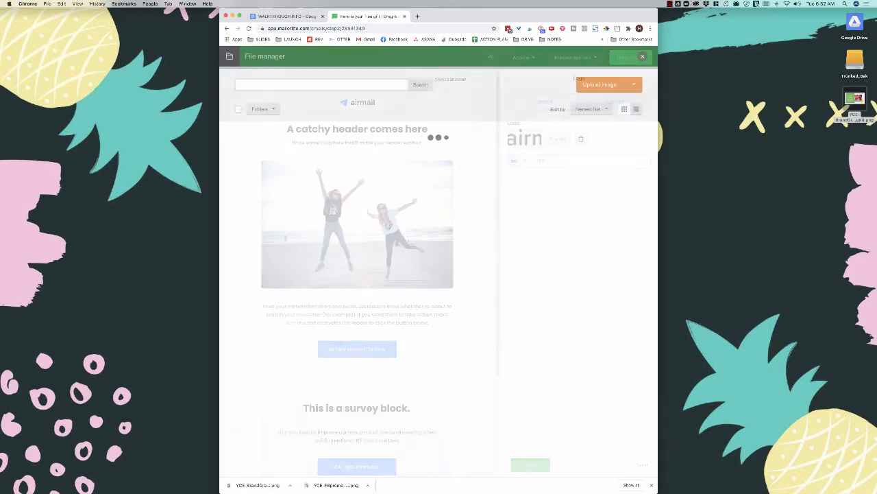
left_click(246, 197)
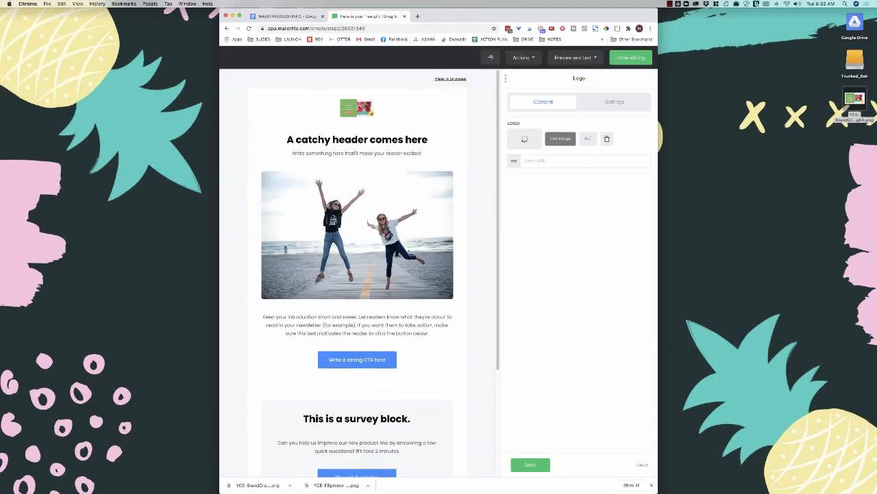
left_click(454, 89)
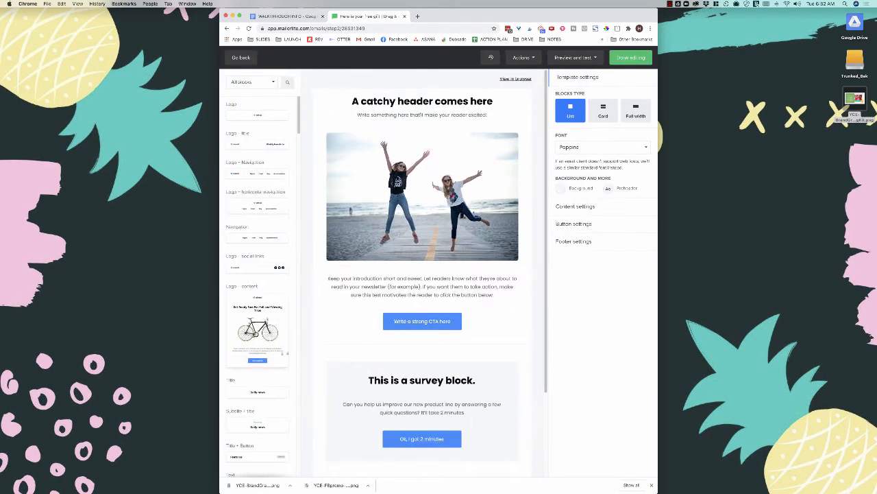
- Add an image block at the top of the email showing the freebie graphic
scroll(264, 329, "down", 5)
left_click_drag(256, 284, 416, 99)
left_click(421, 122)
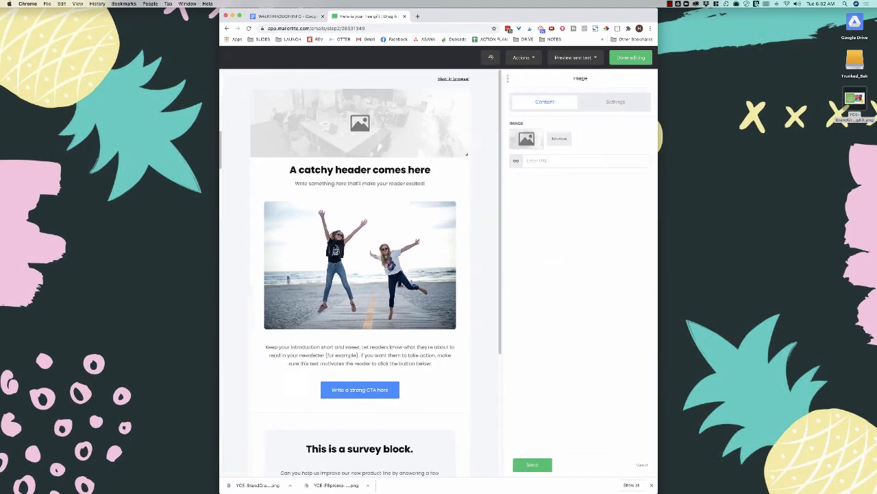
left_click(246, 198)
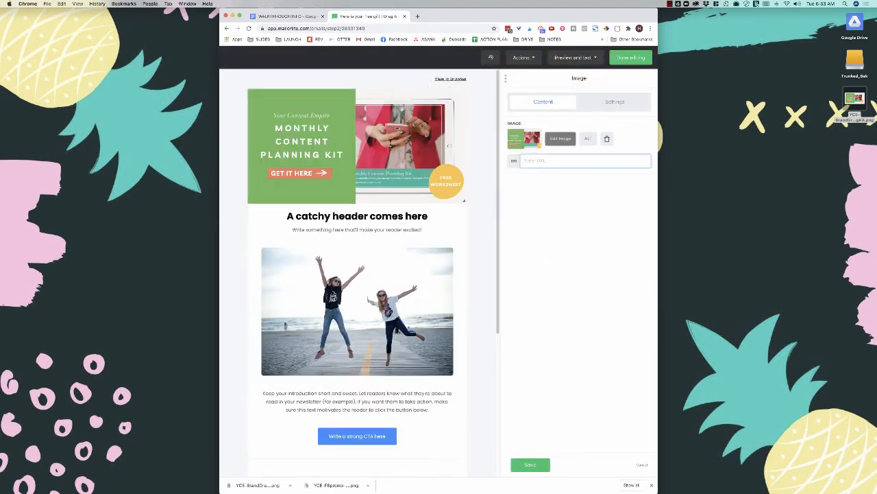
- Link the image to the thank-you URL copied from the notes and delete the catchy header block
left_click(287, 17)
left_click_drag(421, 123, 338, 123)
key("super+c")
left_click(369, 16)
key("super+v")
scroll(357, 274, "down", 1)
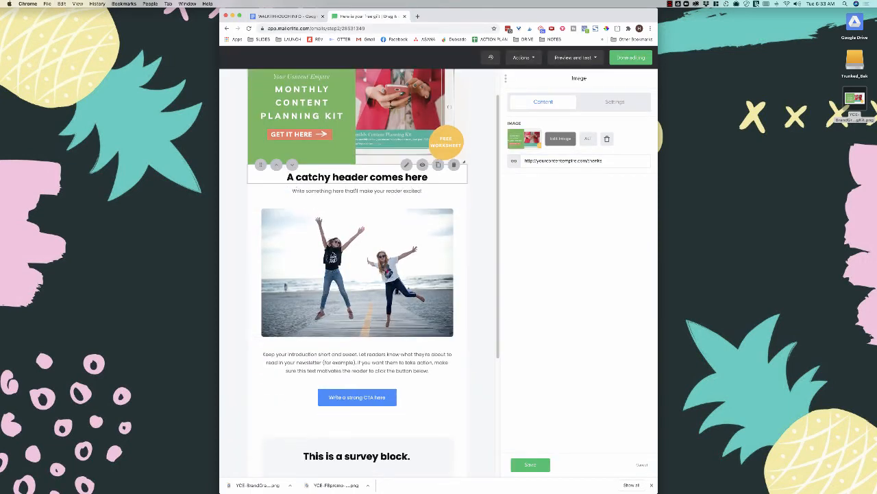
left_click(454, 164)
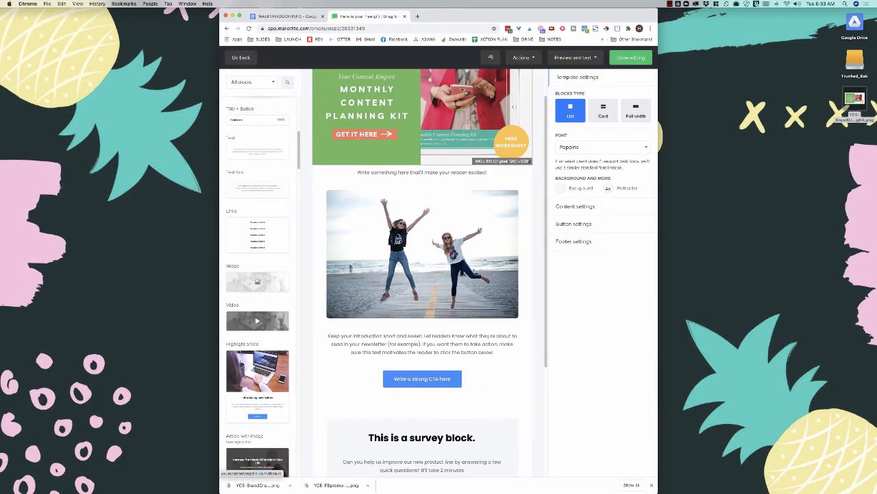
- Delete the placeholder subheading, the jumping-women photo and the introductory text blocks
left_click(454, 162)
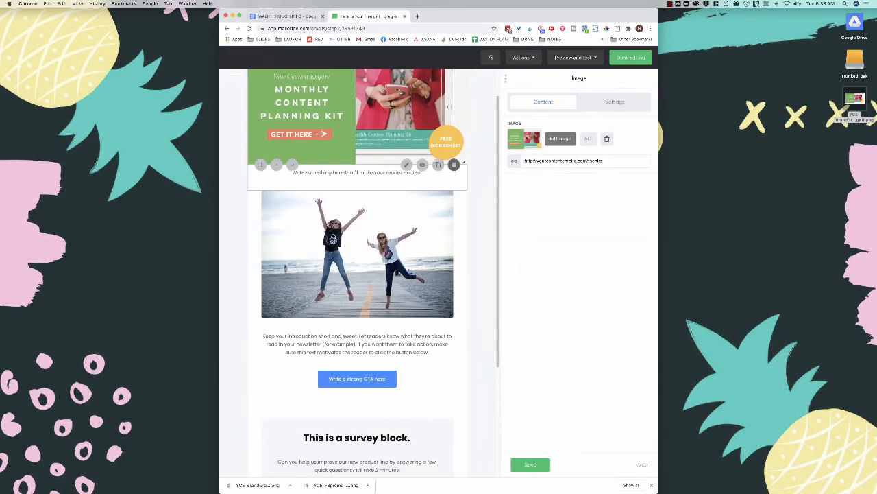
left_click(454, 165)
left_click(520, 165)
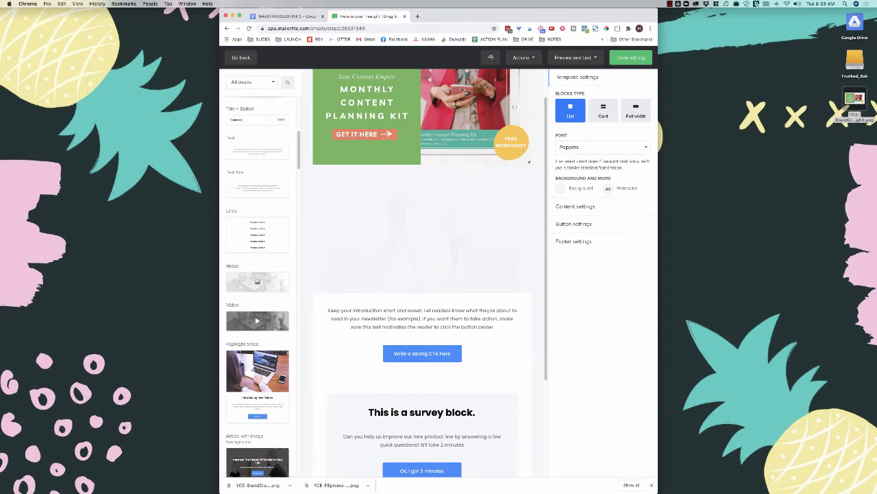
left_click(520, 164)
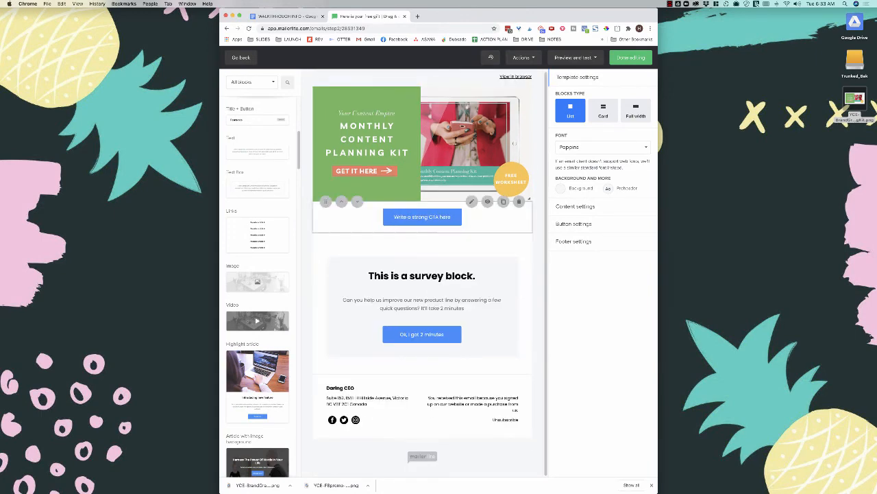
- Delete the call-to-action button and survey blocks, then add a text block under the freebie image
left_click(519, 196)
left_click(454, 201)
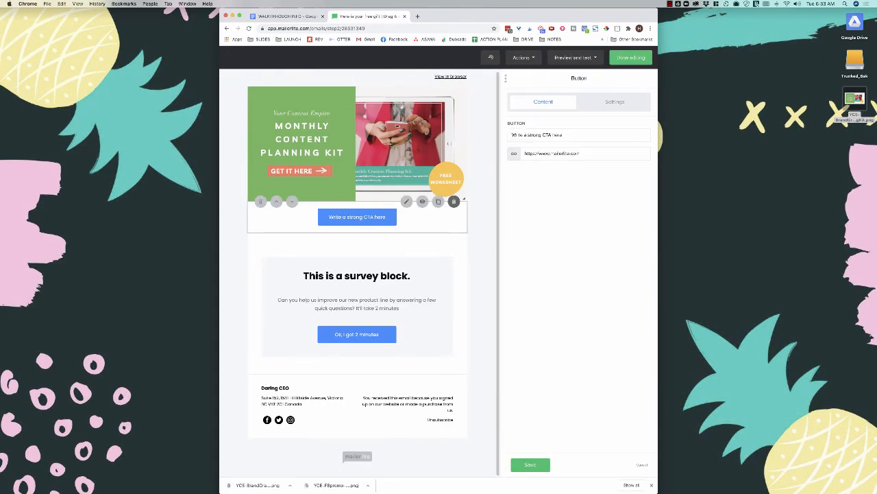
left_click(454, 202)
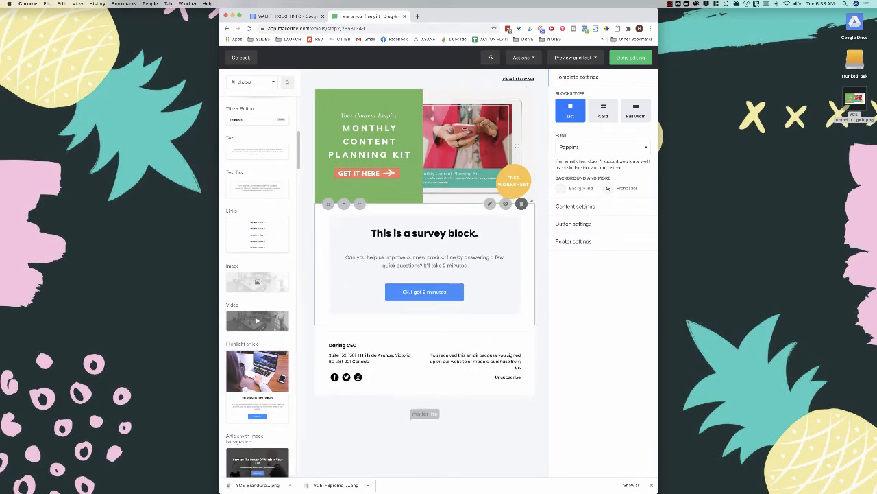
left_click(521, 204)
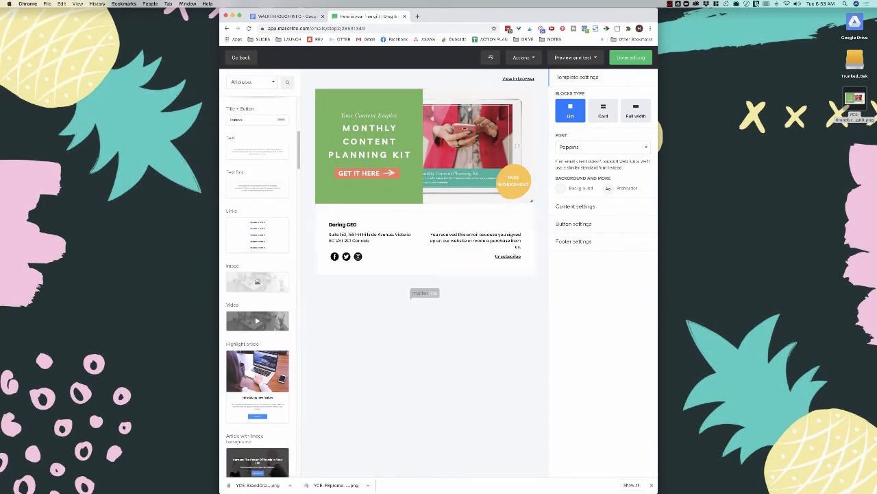
scroll(257, 274, "up", 5)
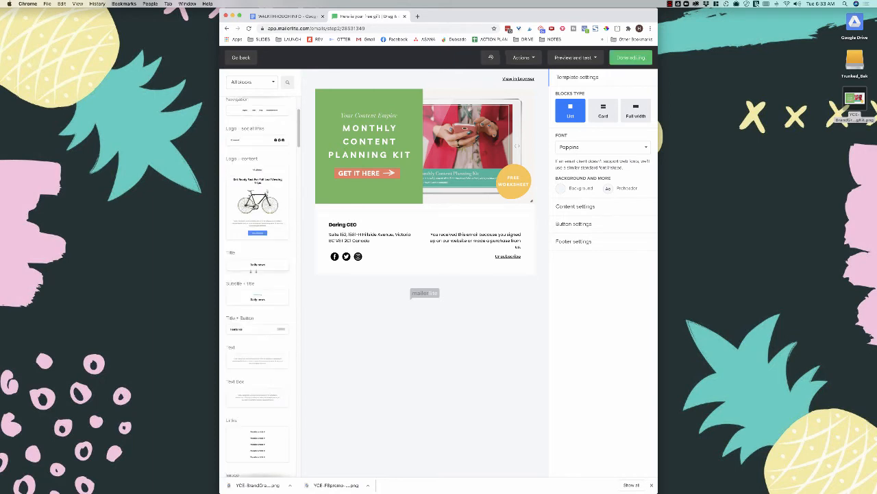
left_click_drag(257, 359, 407, 212)
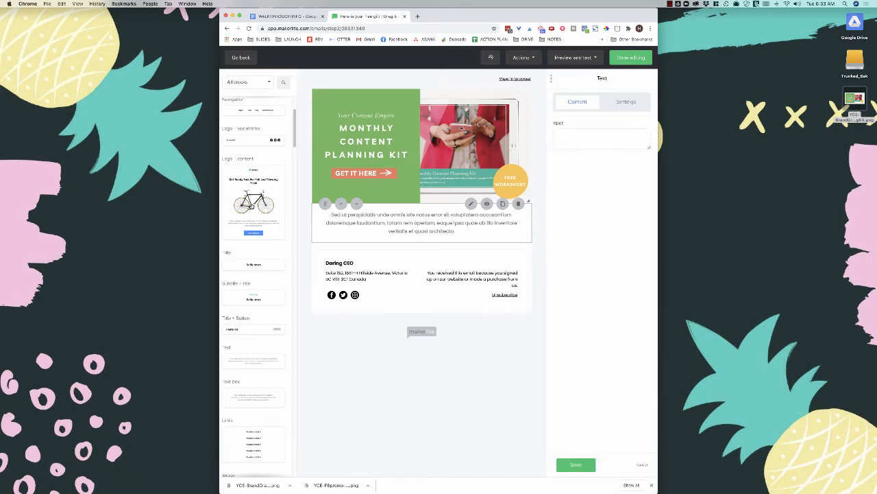
- Left-align all the placeholder text in the new text block
left_click(580, 167)
key("super+a")
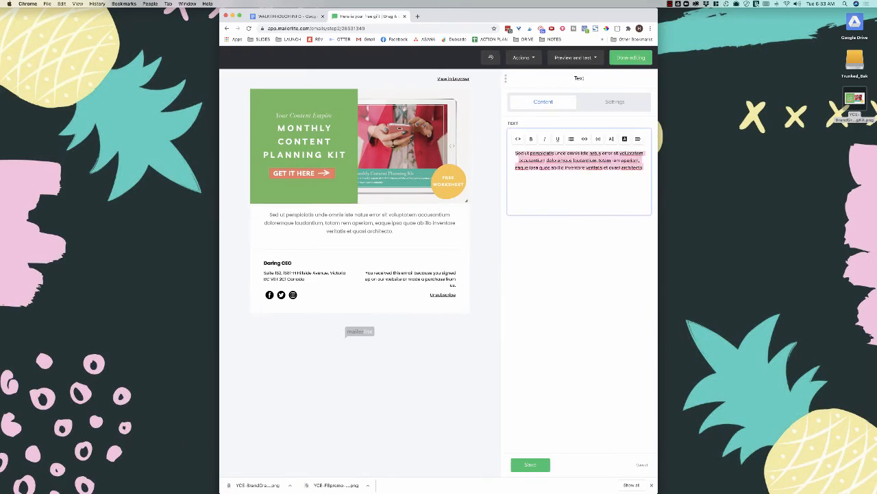
left_click(637, 139)
left_click(568, 148)
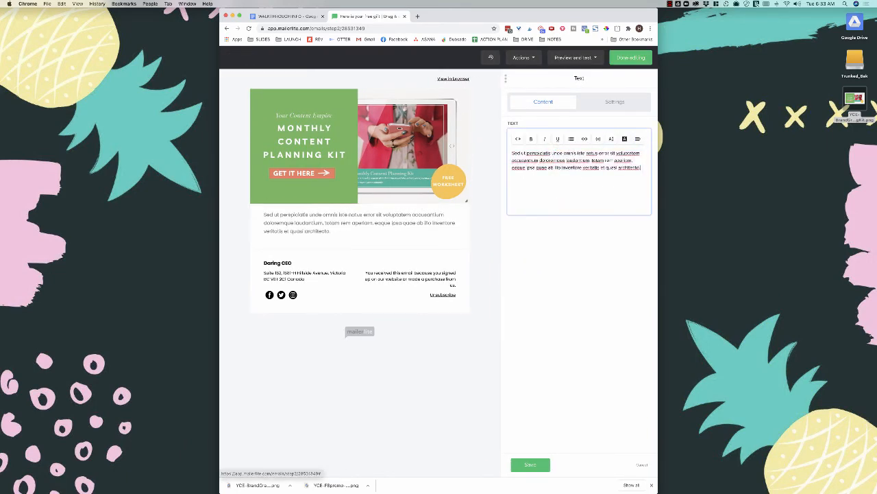
- Add a 'Hi {$name}' greeting line above the placeholder paragraph
key("super+a")
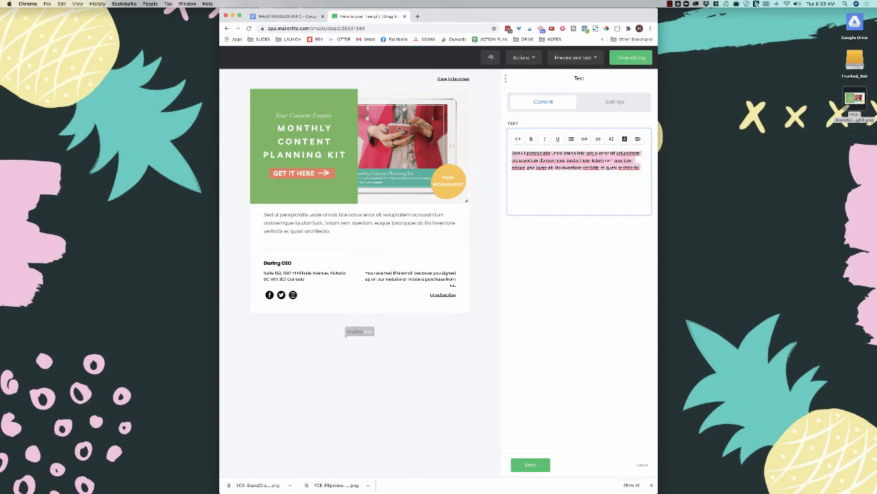
key("Left")
key("Return")
key("Up")
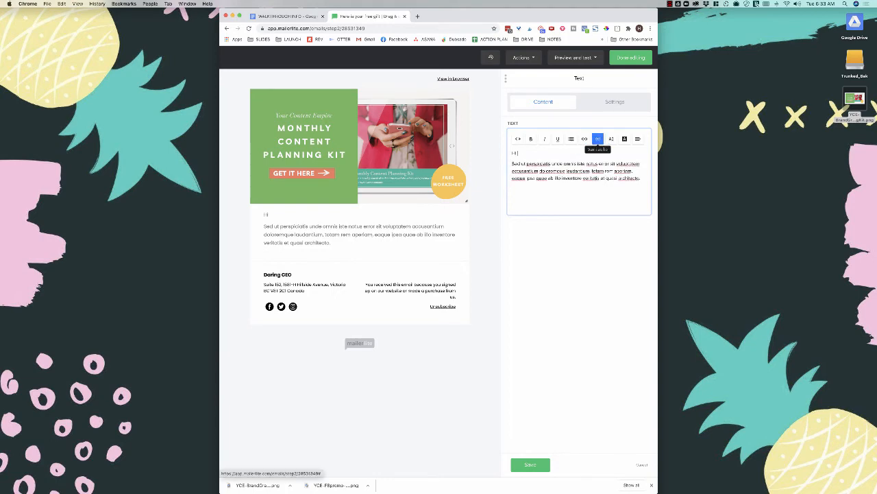
left_click(598, 139)
left_click(379, 270)
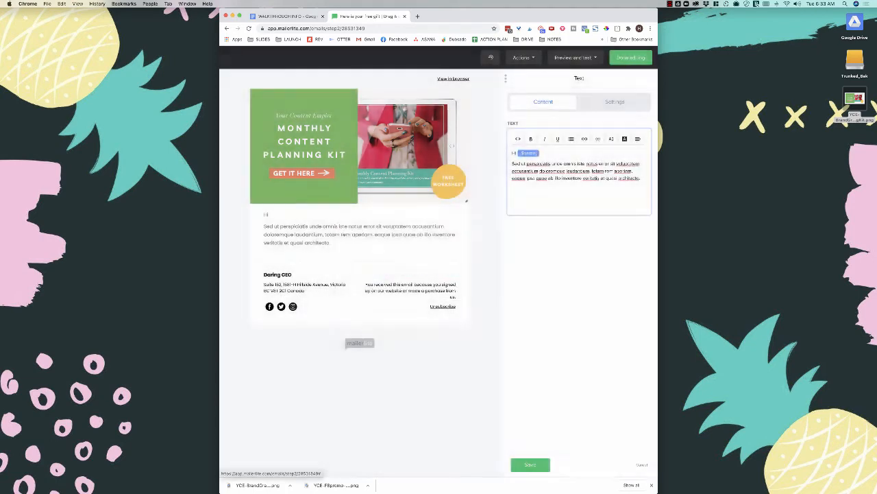
- Duplicate the placeholder paragraph four times, giving five paragraphs in total
left_click_drag(642, 179, 511, 163)
key("super+c")
key("Right")
key("Return")
key("Return")
key("super+v")
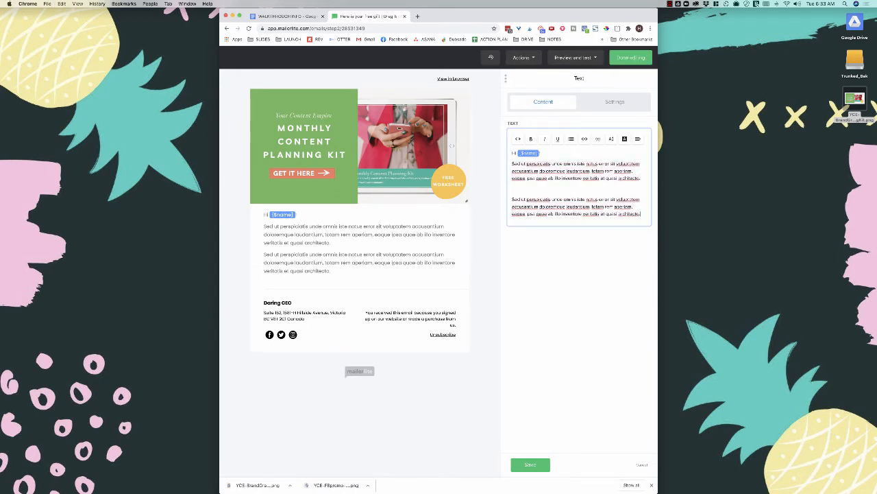
key("Return")
key("Return")
key("super+v")
key("Return")
key("Return")
key("super+v")
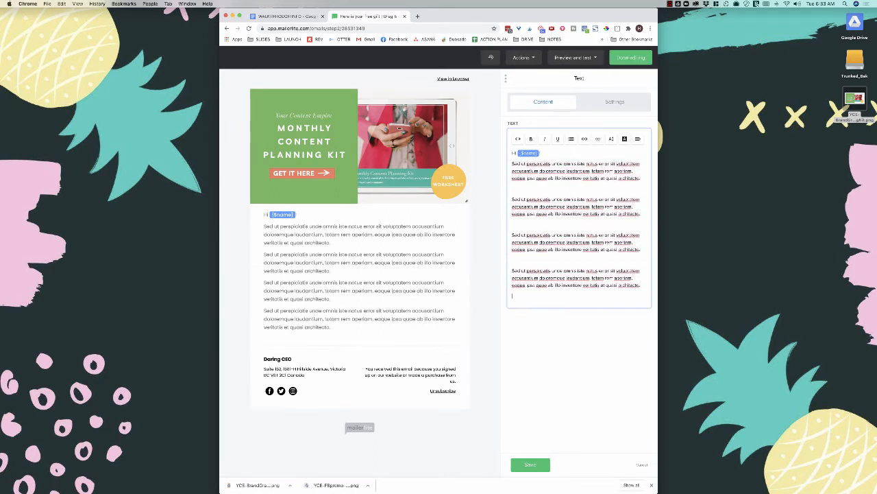
key("Return")
key("Return")
key("super+v")
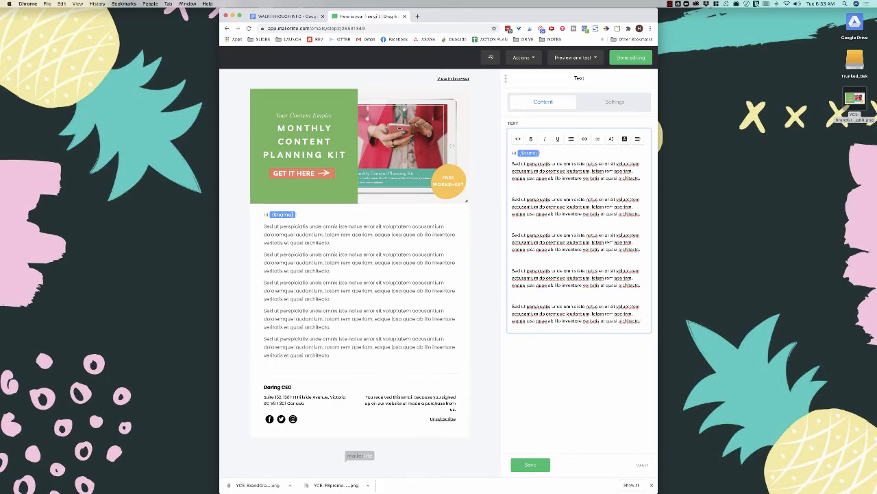
- Save the text block and bring up the block categories list
left_click(530, 465)
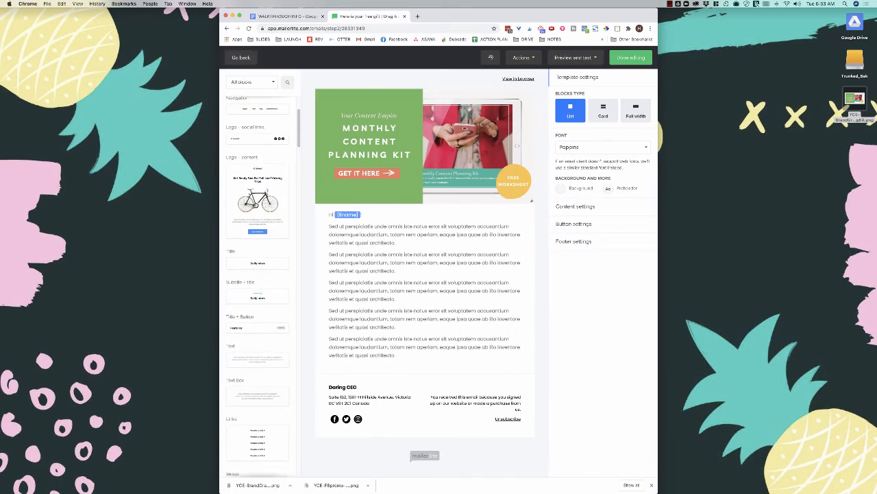
scroll(258, 281, "up", 3)
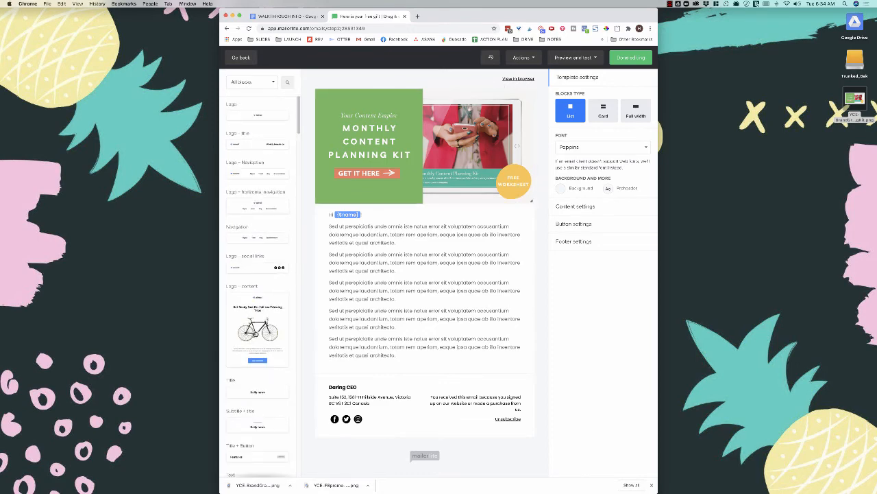
scroll(258, 287, "down", 10)
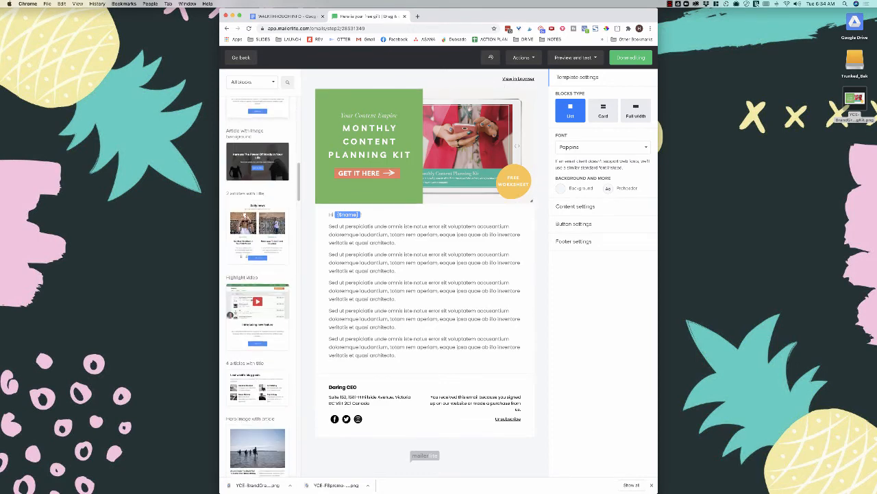
scroll(258, 281, "down", 10)
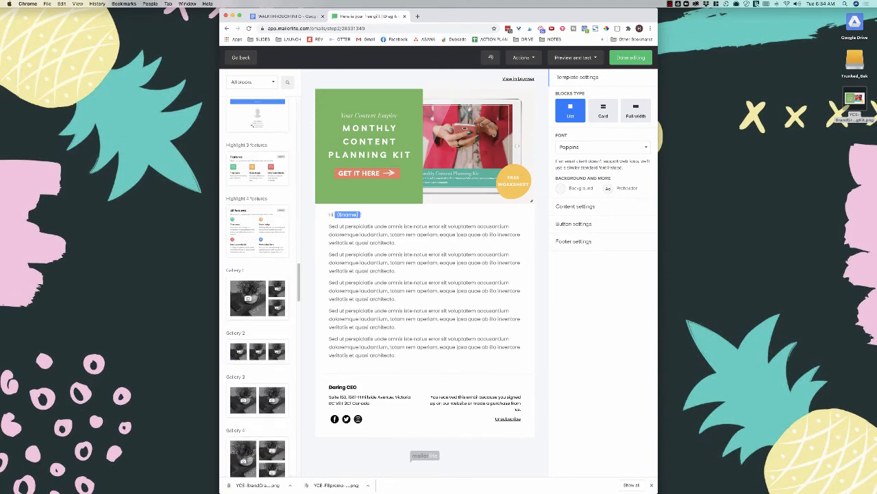
left_click(252, 82)
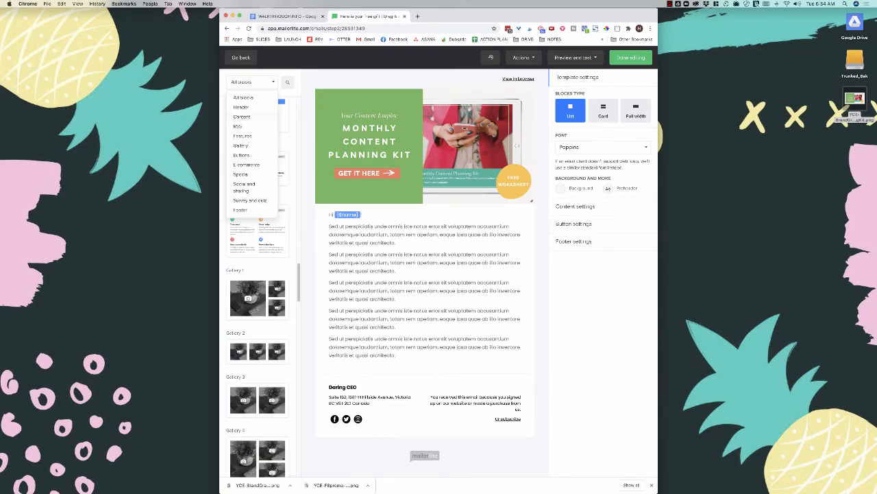
- Add a Button block below the body text and label it 'Download The Kit'
left_click(248, 155)
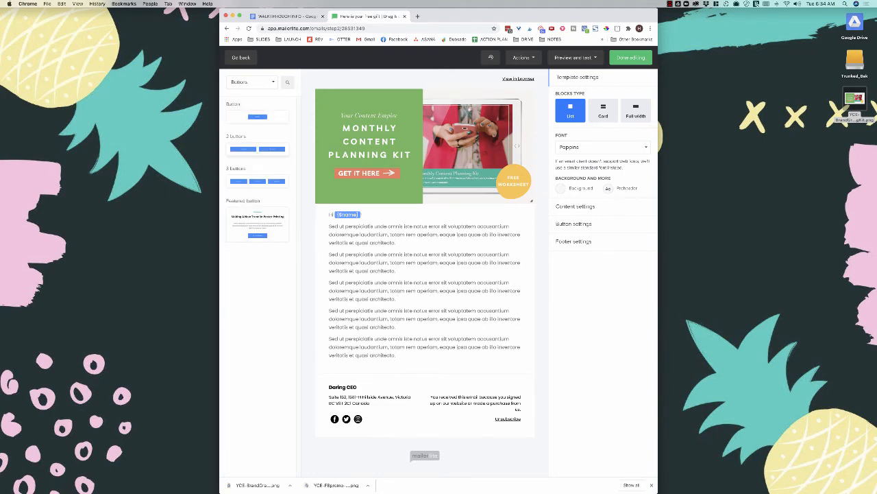
left_click_drag(258, 118, 430, 372)
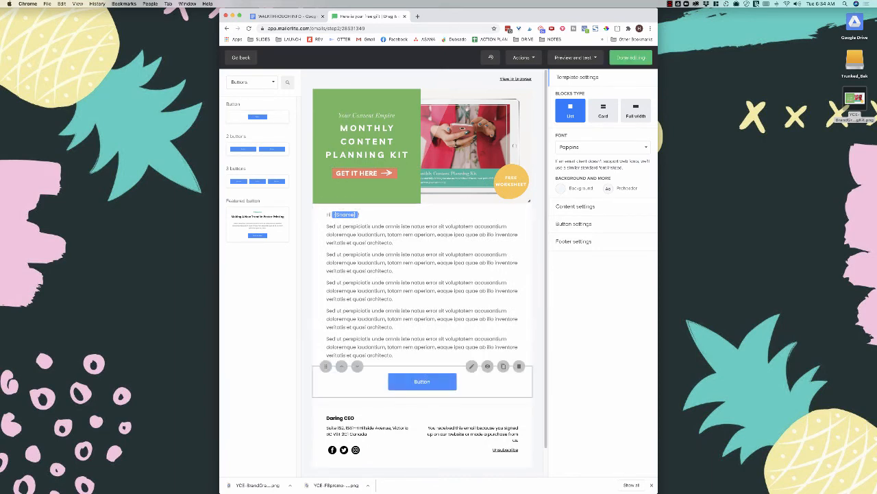
left_click(423, 381)
double_click(520, 135)
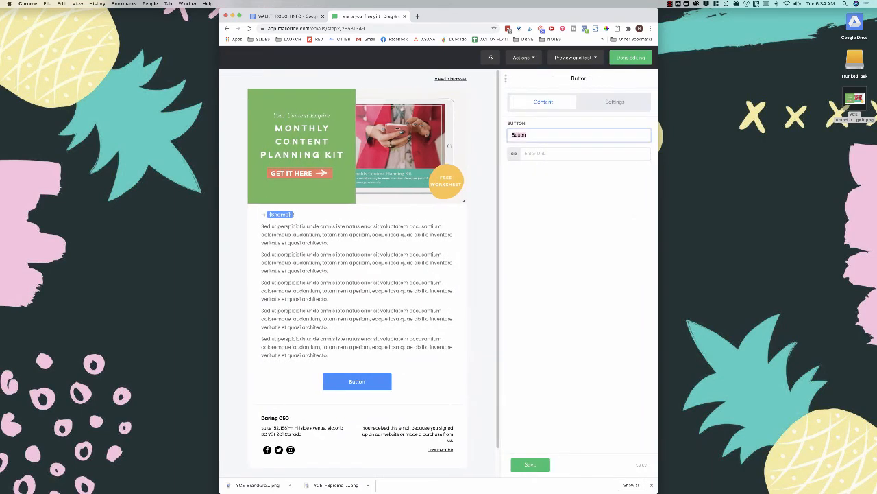
type("Download The Kit")
- Link the button to the thank-you page URL copied from the notes document
left_click(287, 17)
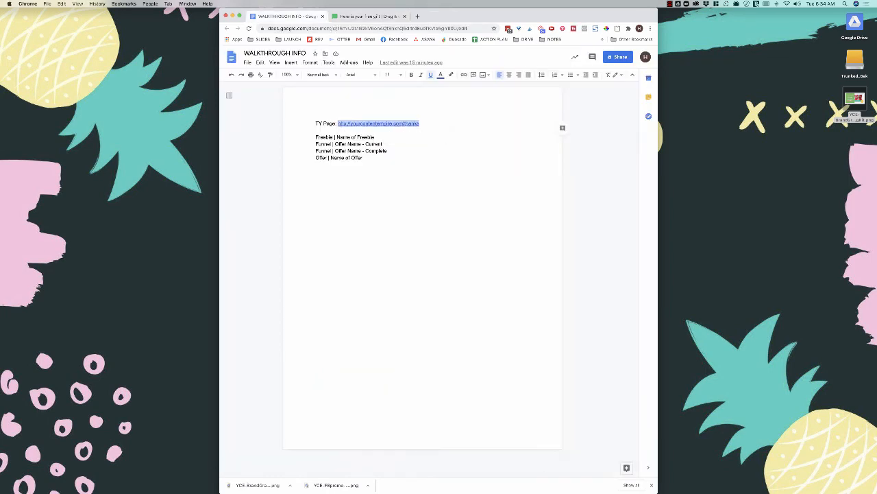
left_click(370, 17)
left_click(585, 154)
key("super+v")
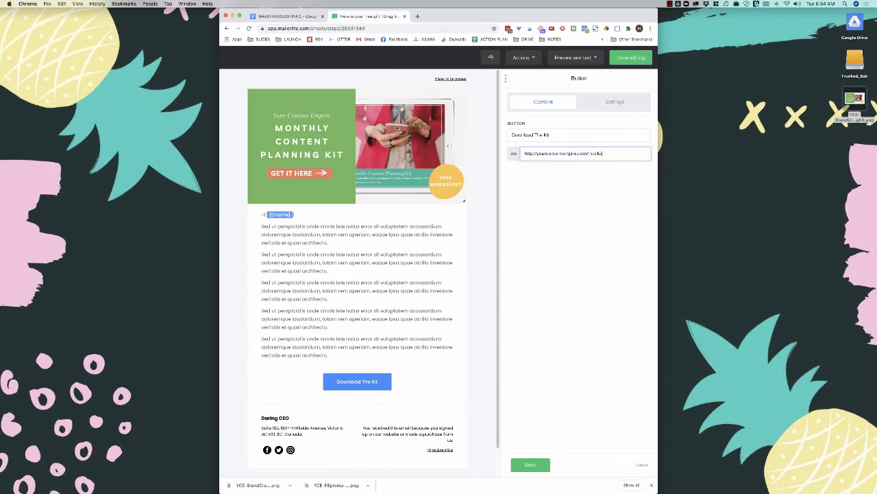
left_click(615, 101)
- Make the Download The Kit button span the full width after trying the other alignments
mouse_move(521, 133)
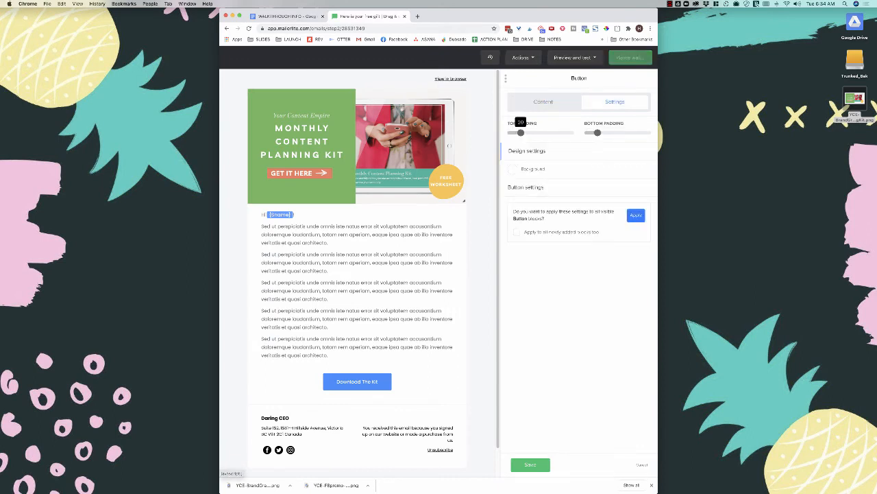
mouse_move(521, 133)
left_mouse_down()
mouse_move(566, 133)
mouse_move(521, 133)
left_mouse_up()
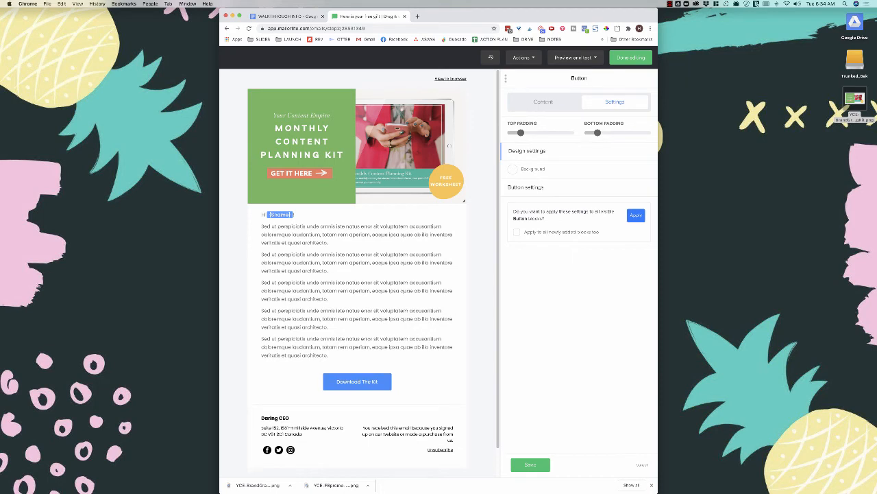
left_click(526, 187)
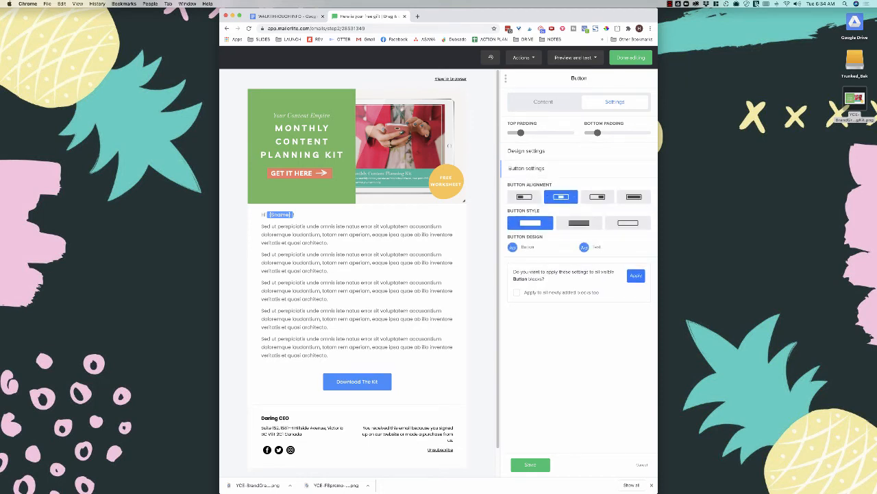
left_click(634, 196)
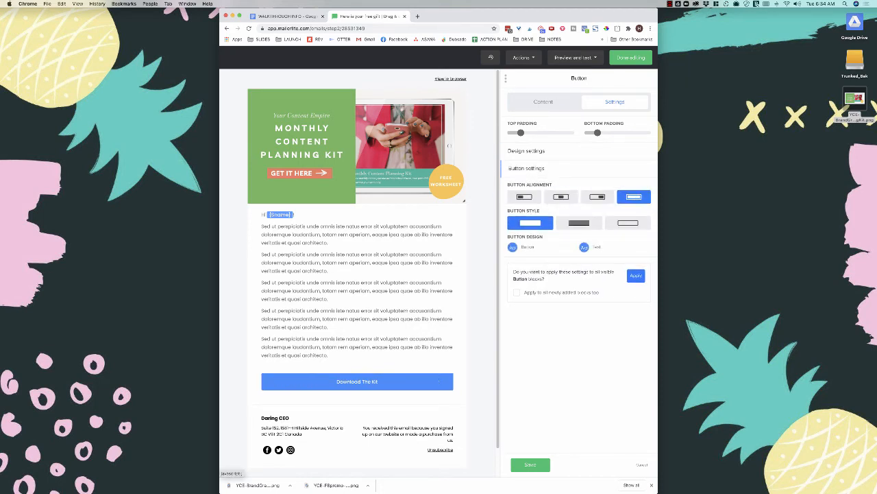
left_click(597, 197)
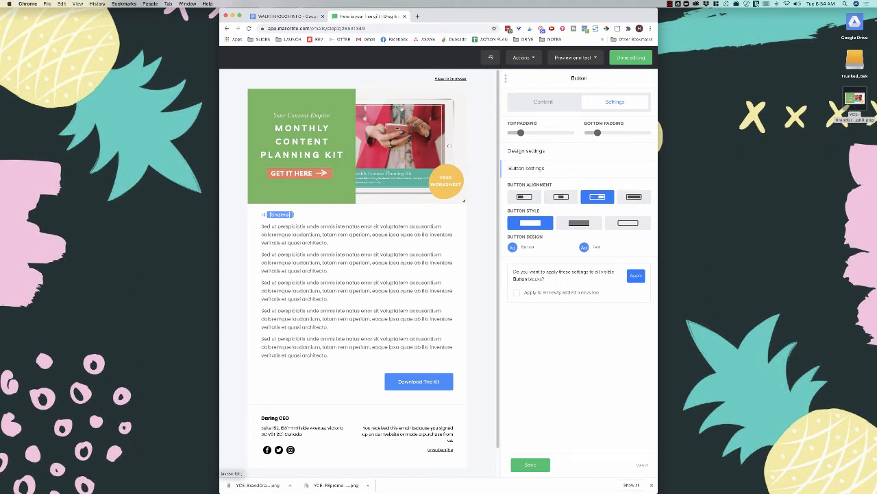
left_click(524, 197)
left_click(561, 196)
left_click(634, 197)
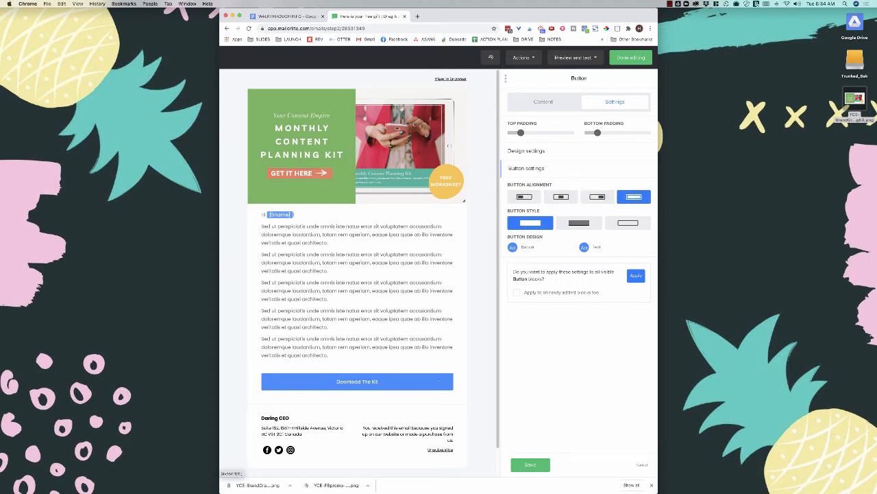
- Set the button background to red, keep the first button style, and save
left_click(513, 246)
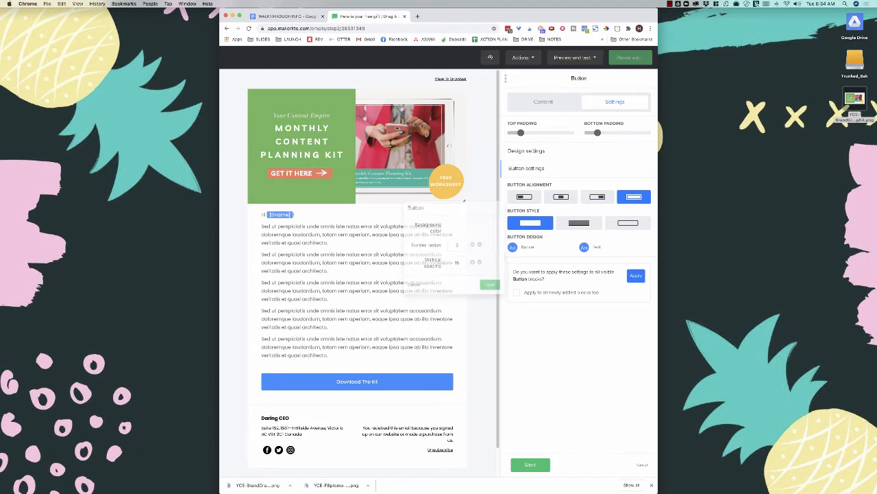
left_click(473, 228)
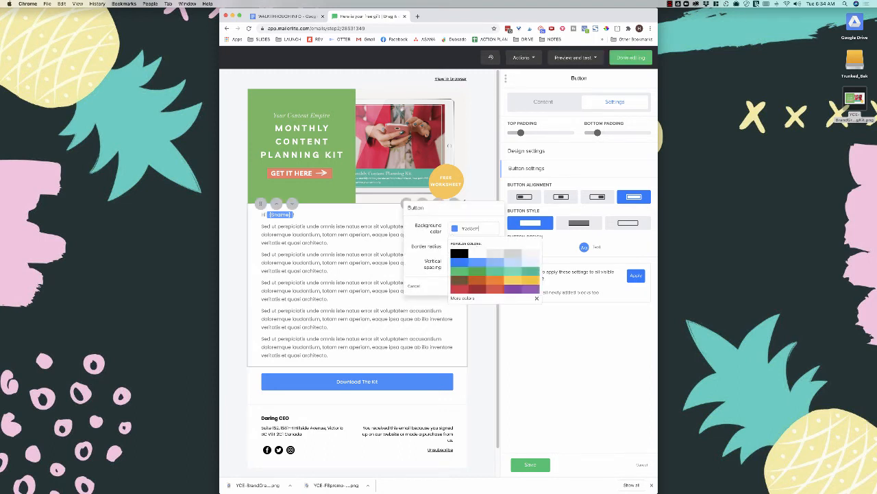
left_click(459, 288)
left_click(536, 298)
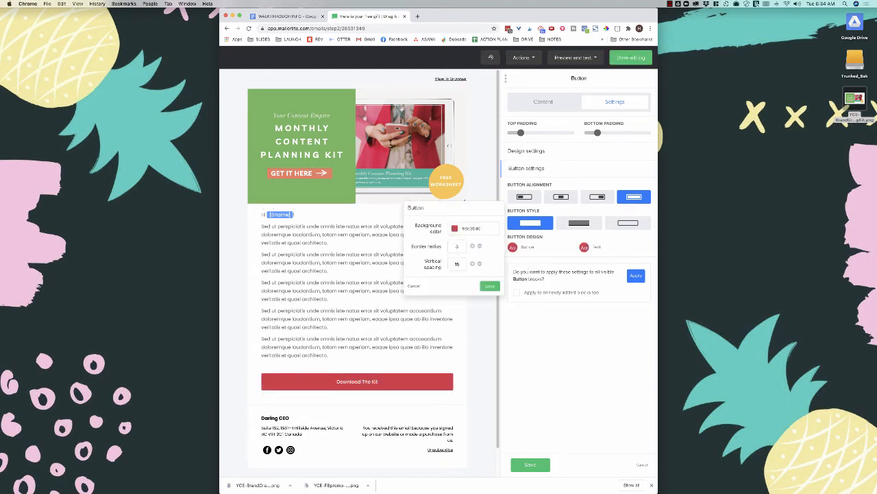
left_click(580, 223)
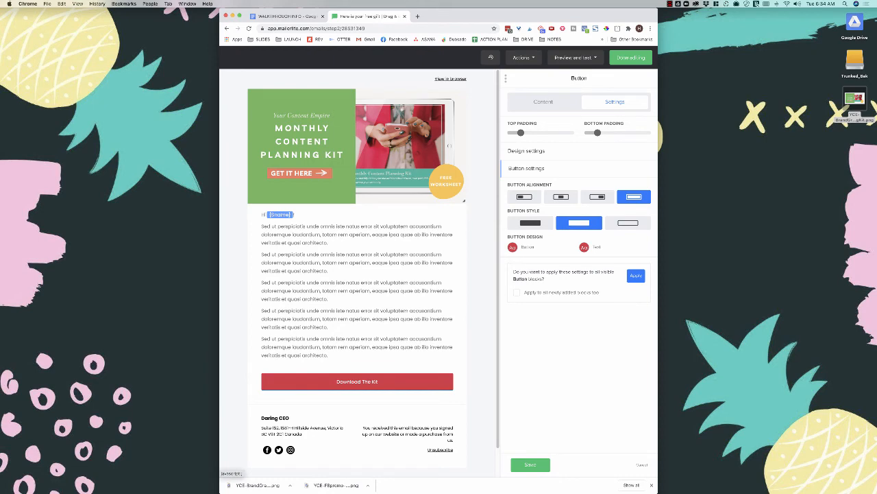
left_click(531, 223)
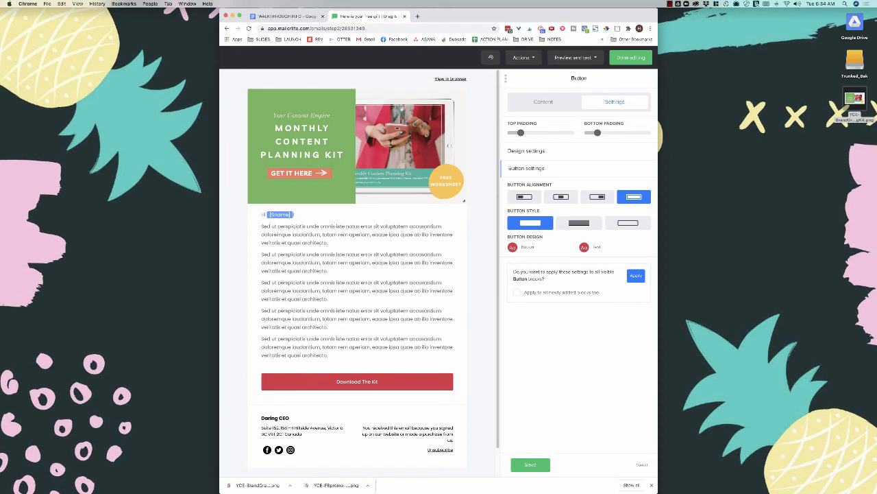
left_click(530, 464)
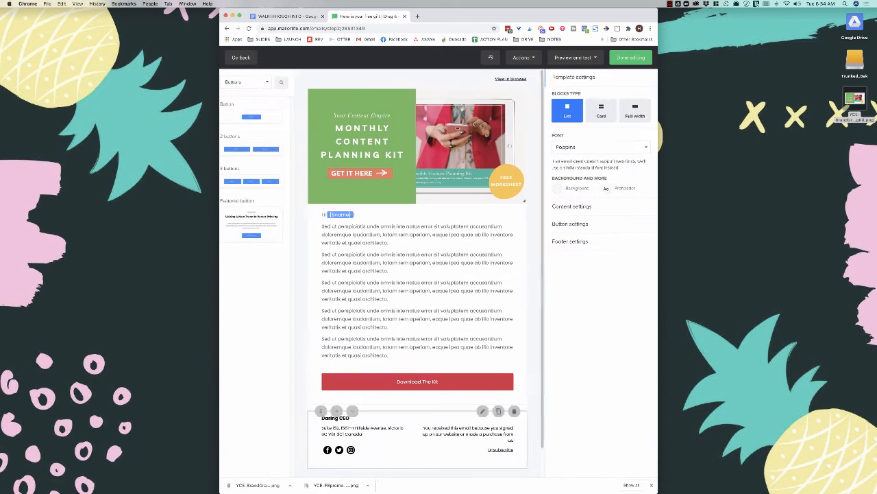
- Duplicate the greeting text block below the button and replace its text with 'Thanks'
scroll(419, 295, "down", 2)
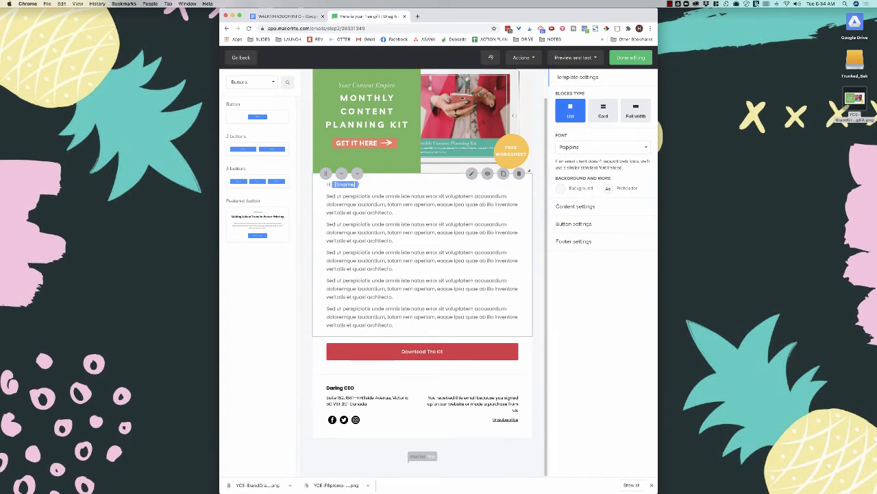
left_click(503, 173)
scroll(341, 335, "down", 5)
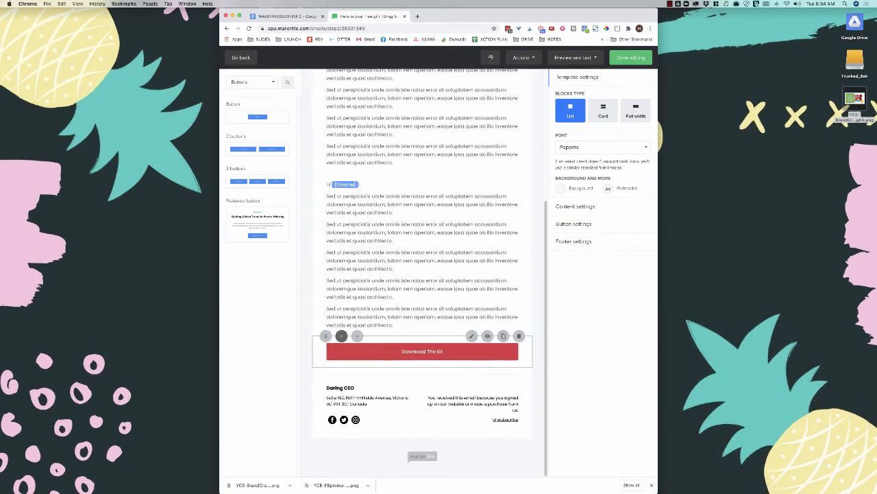
left_click(341, 336)
left_click(432, 291)
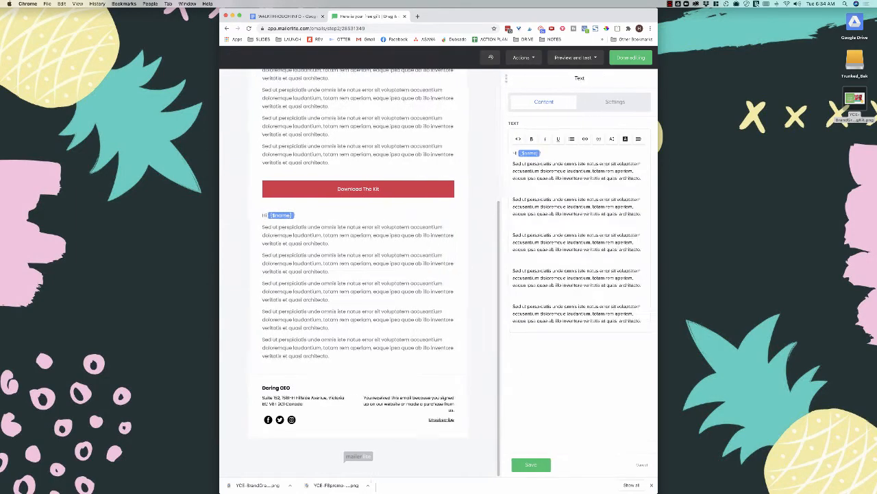
left_click_drag(642, 321, 512, 153)
type("Thanks!")
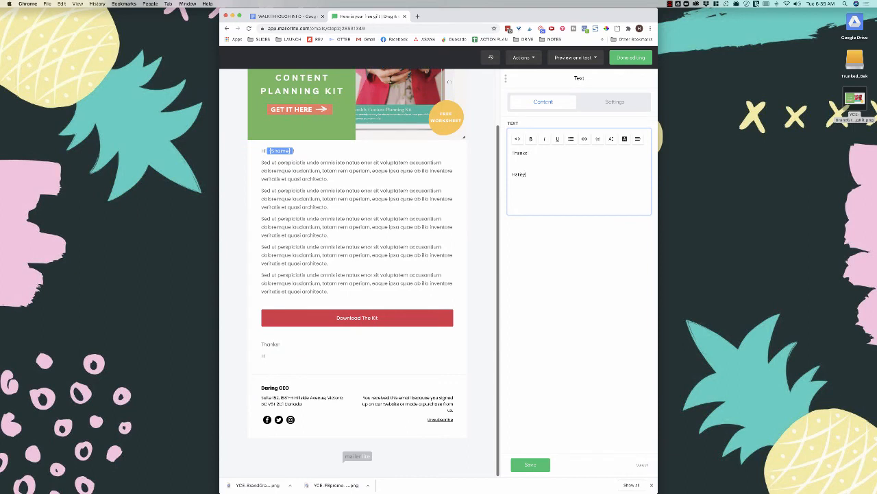
- Select the footer's unsubscribe disclaimer text and save the footer changes
left_click(357, 409)
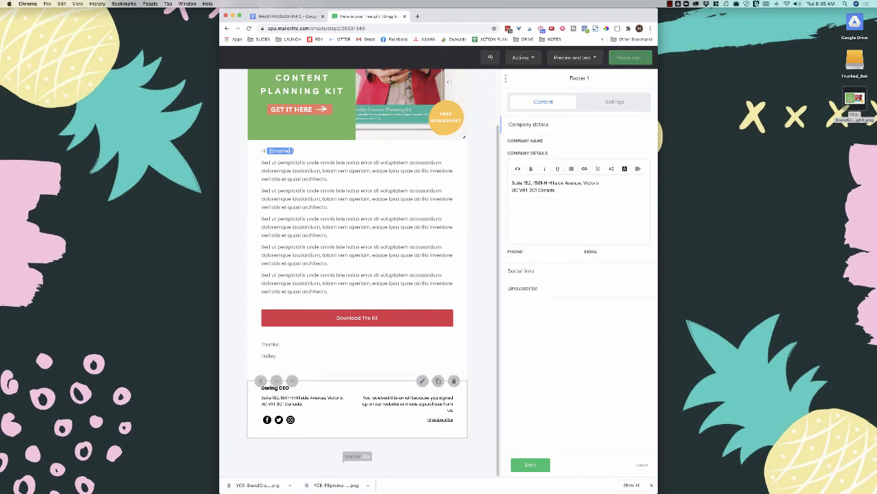
left_click(523, 315)
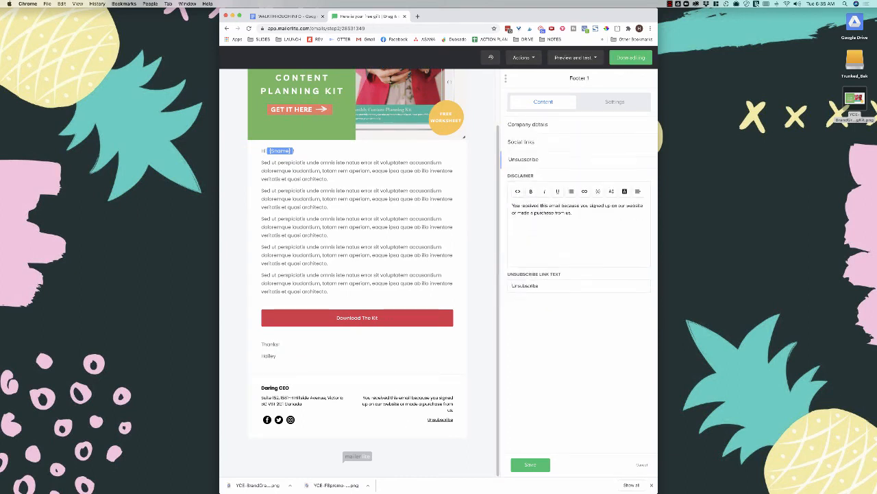
left_click_drag(573, 213, 512, 205)
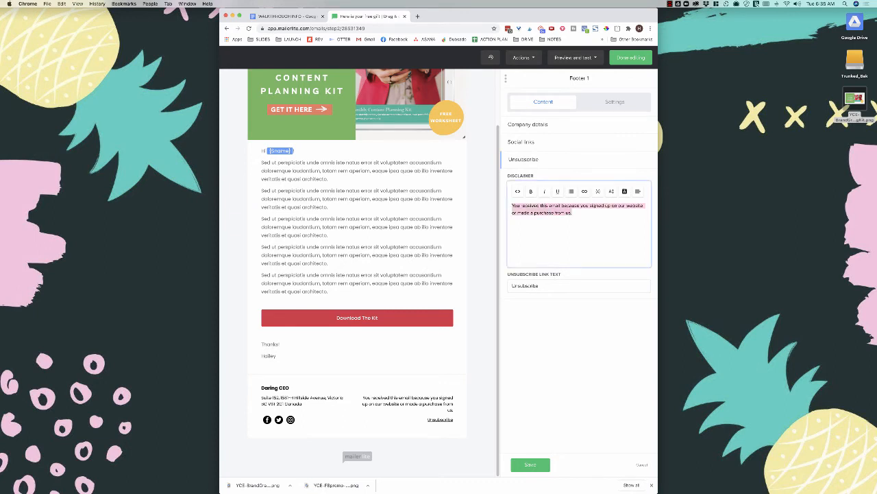
left_click(572, 213)
key("ctrl+a")
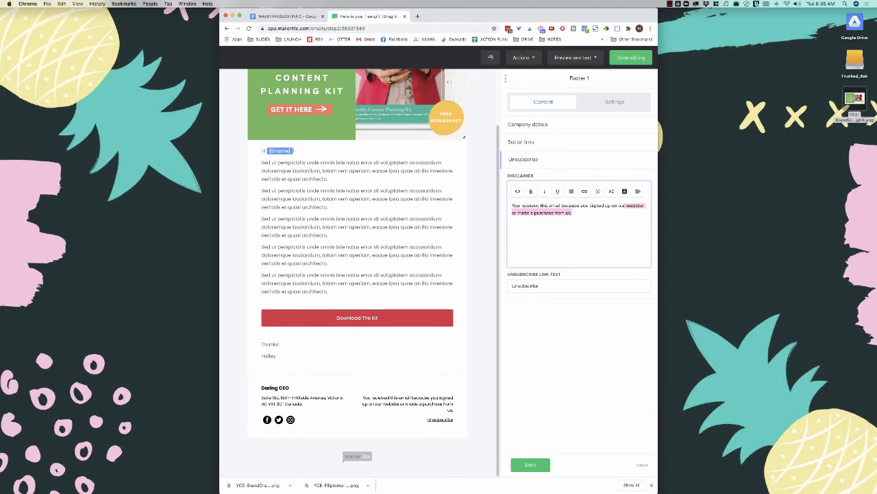
left_click(530, 464)
scroll(422, 274, "up", 2)
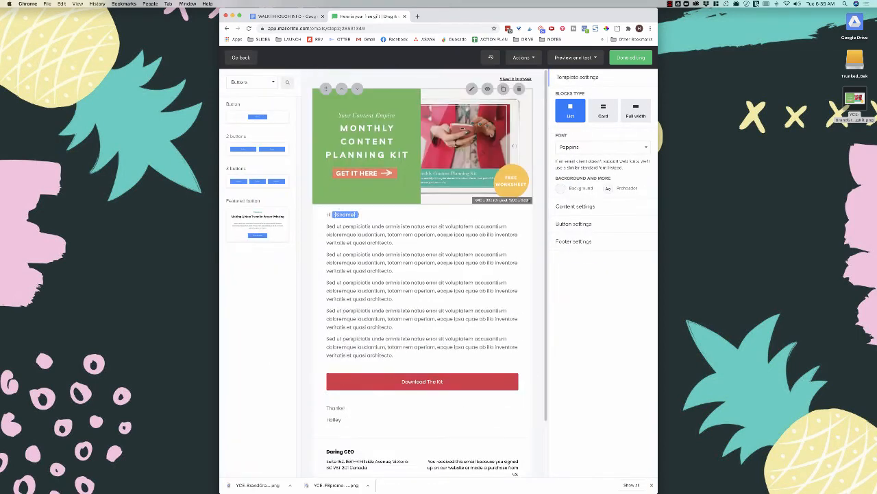
left_click(573, 57)
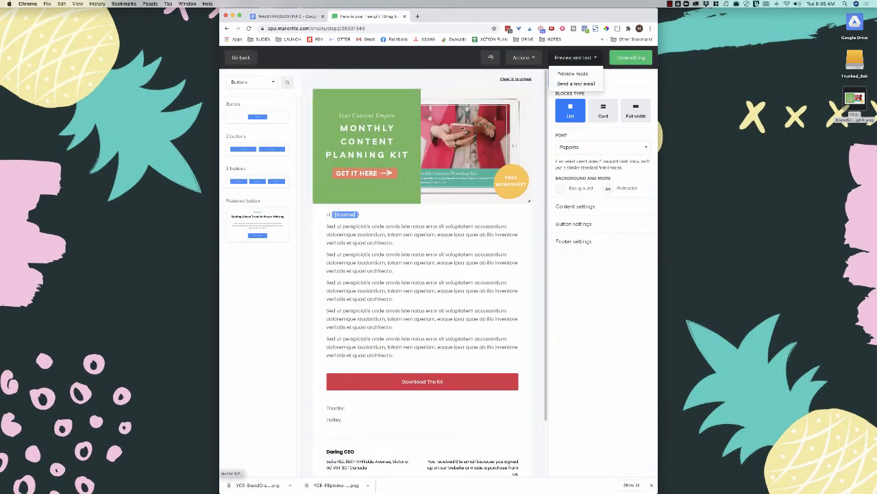
left_click(580, 73)
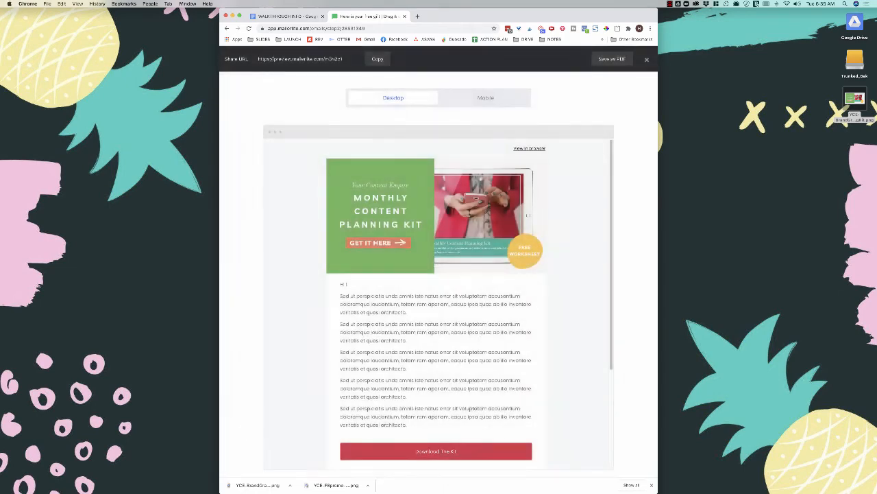
scroll(439, 303, "down", 4)
left_click(486, 98)
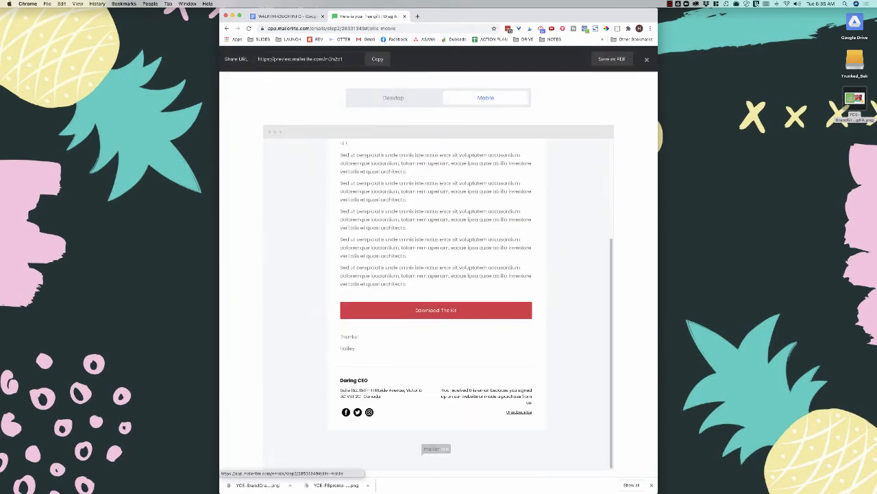
scroll(445, 194, "down", 5)
scroll(439, 192, "up", 5)
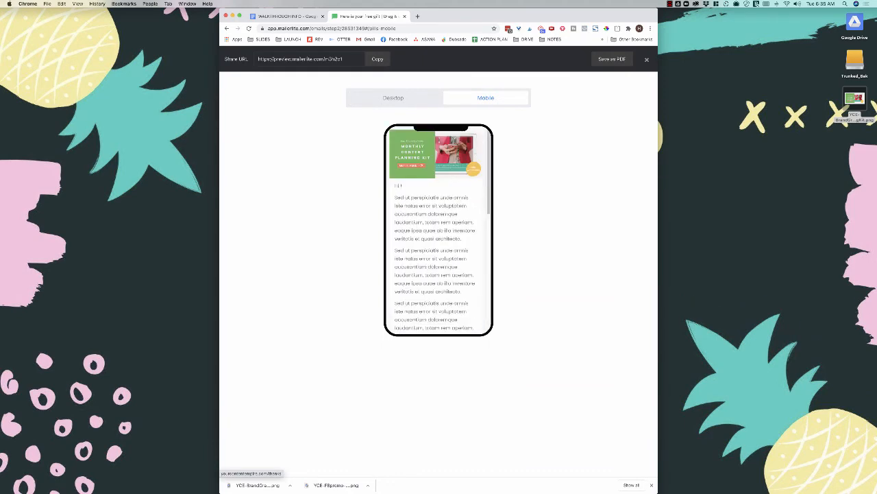
left_click(646, 59)
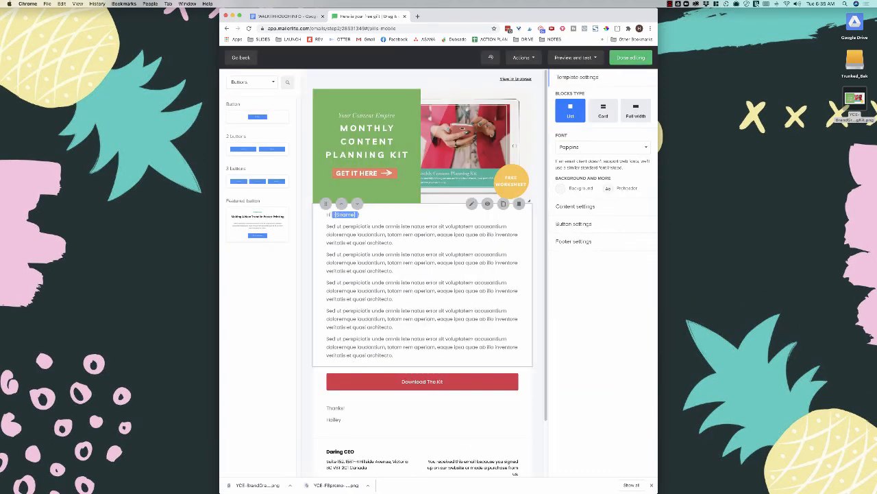
- Try Arial, Helvetica, Tahoma and Raleway as the template font, settling on Playfair Display
left_click(603, 147)
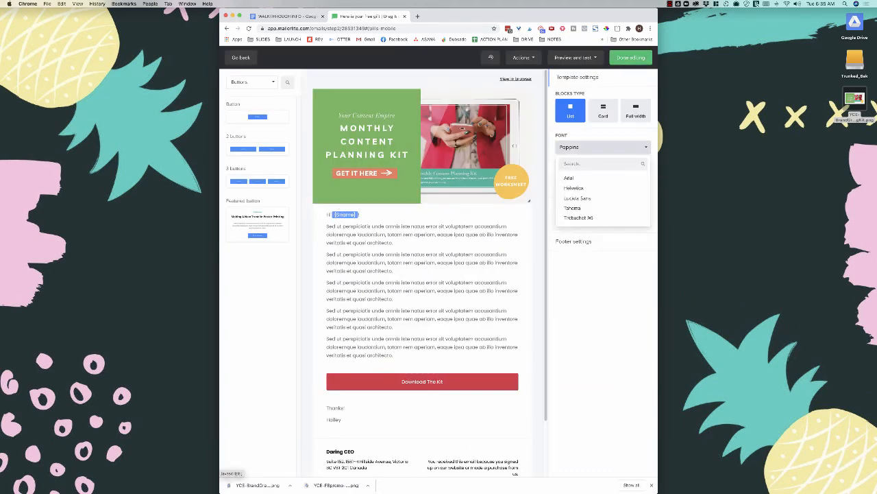
left_click(603, 147)
left_click(603, 147)
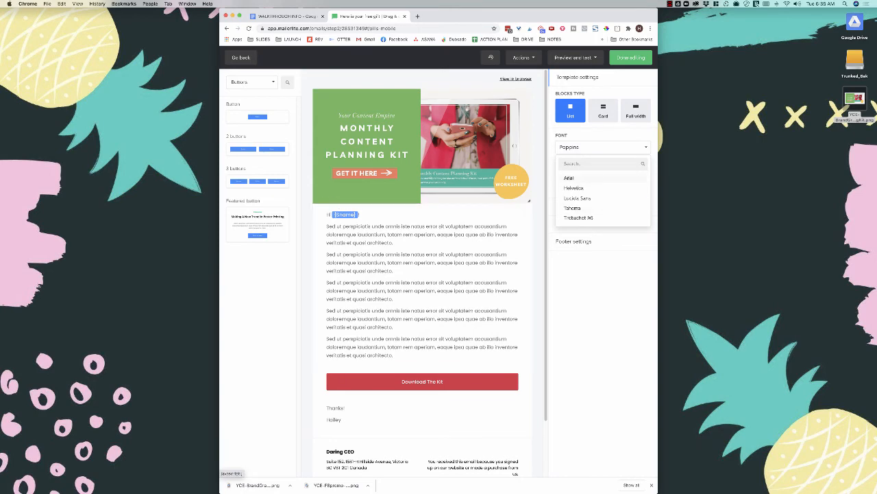
left_click(569, 178)
left_click(603, 147)
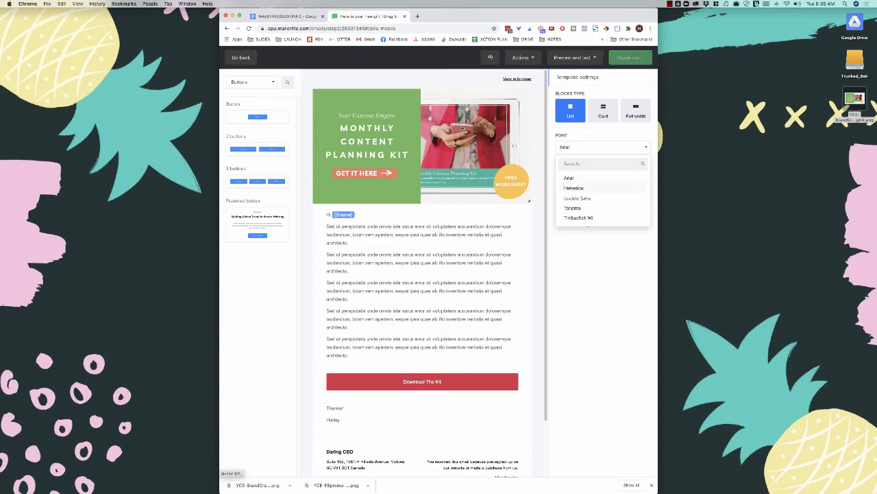
left_click(568, 187)
left_click(604, 147)
left_click(571, 208)
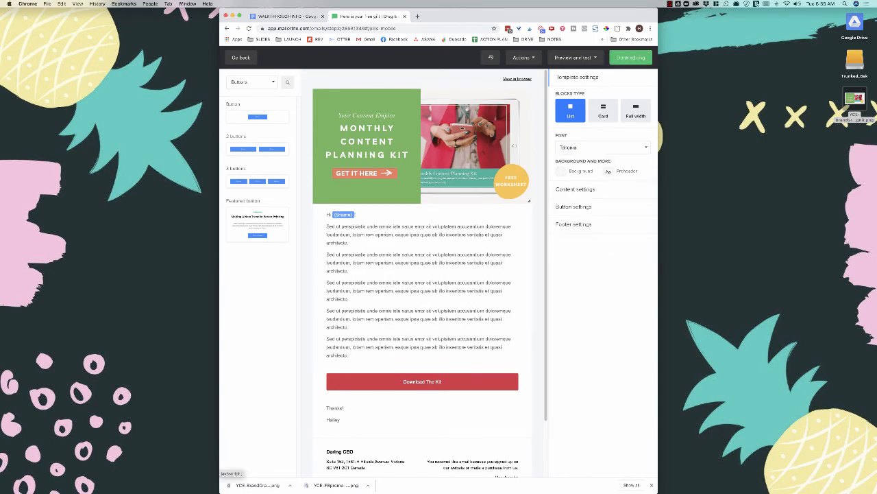
left_click(604, 147)
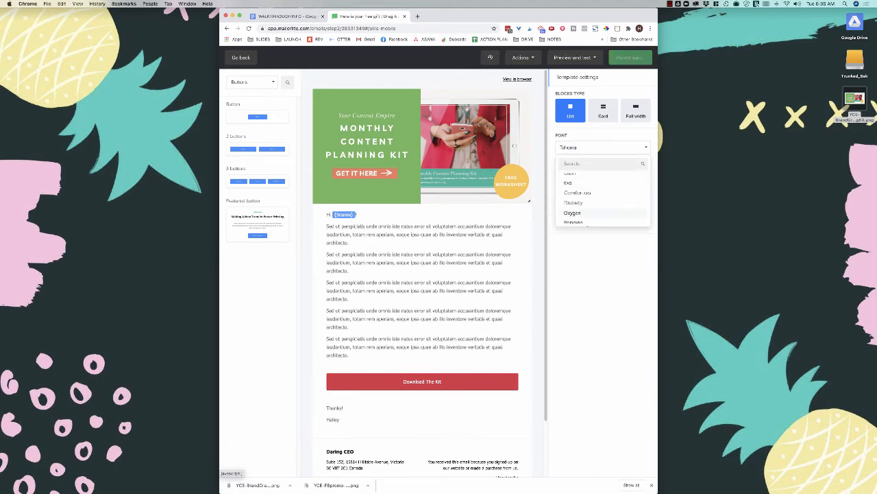
left_click(571, 217)
left_click(603, 147)
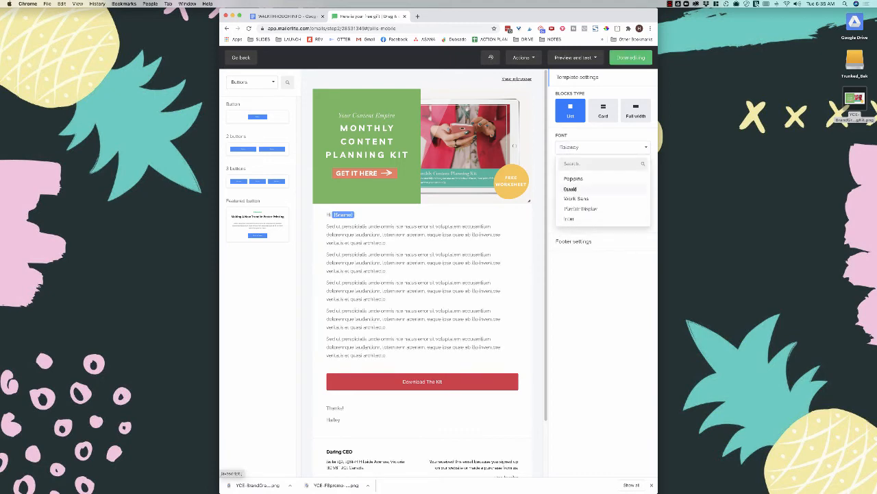
left_click(576, 209)
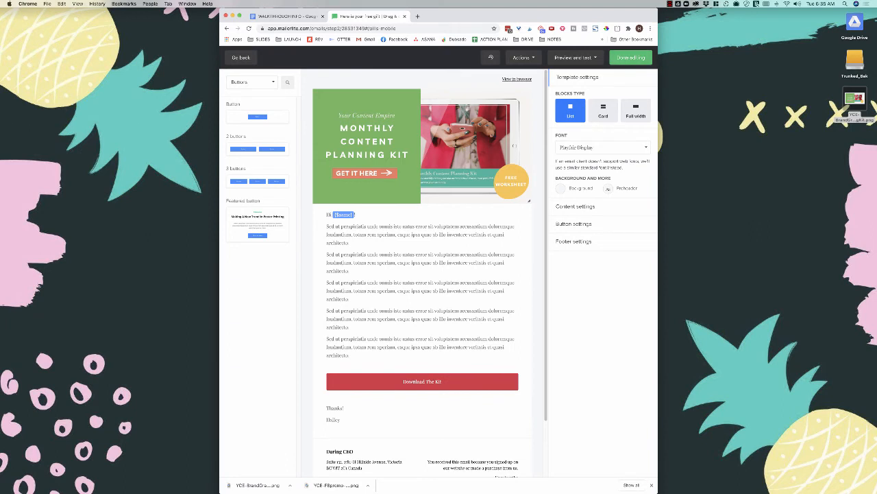
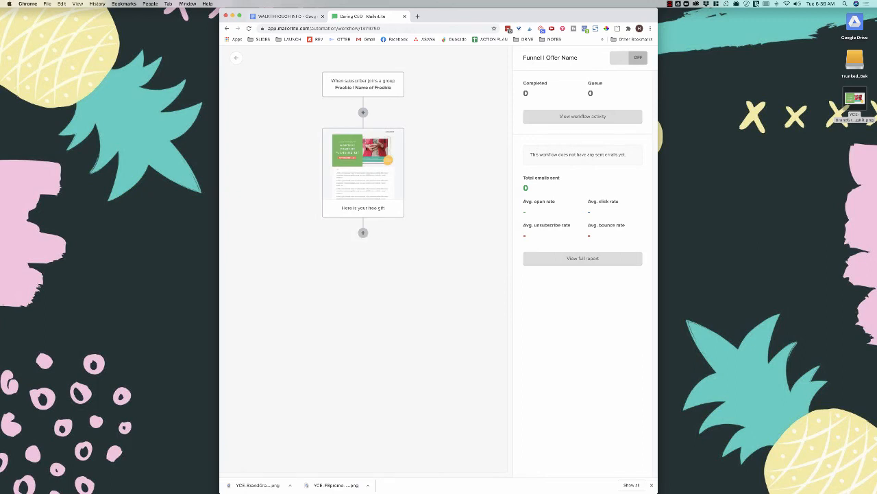
- Add a condition after the free-gift email checking membership in Funnel | Offer Name - Current
left_click(291, 16)
left_click(382, 16)
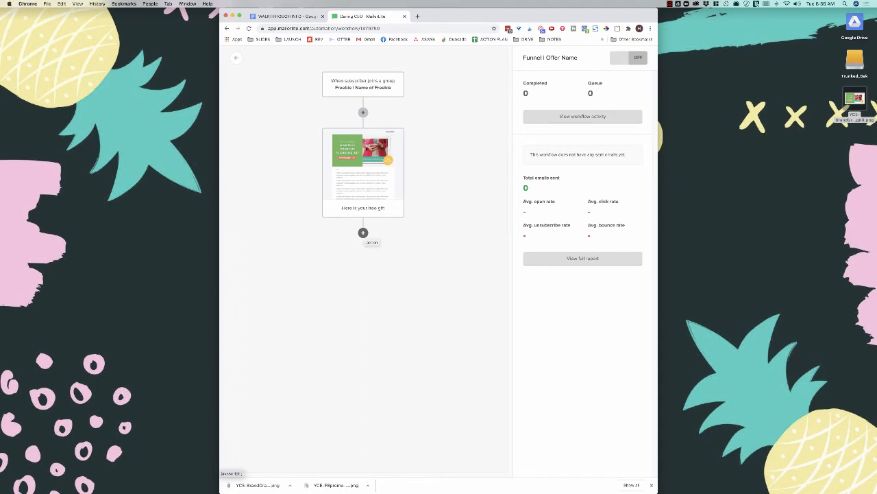
left_click(364, 233)
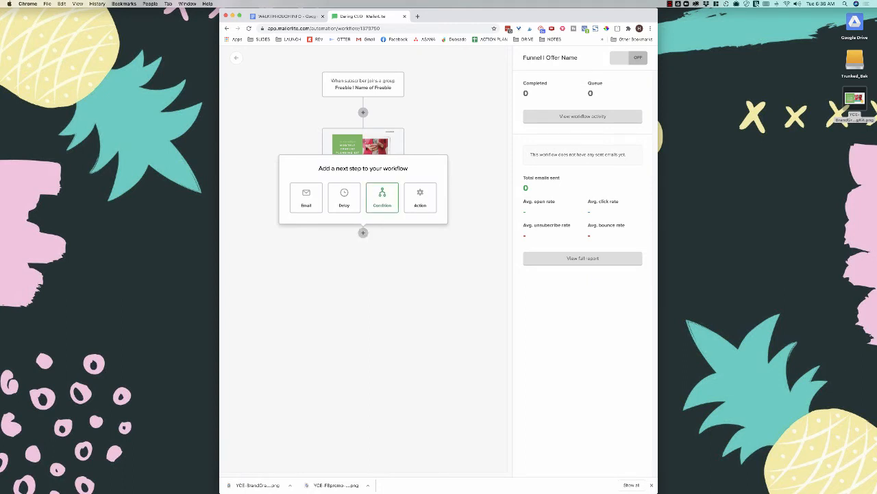
left_click(382, 197)
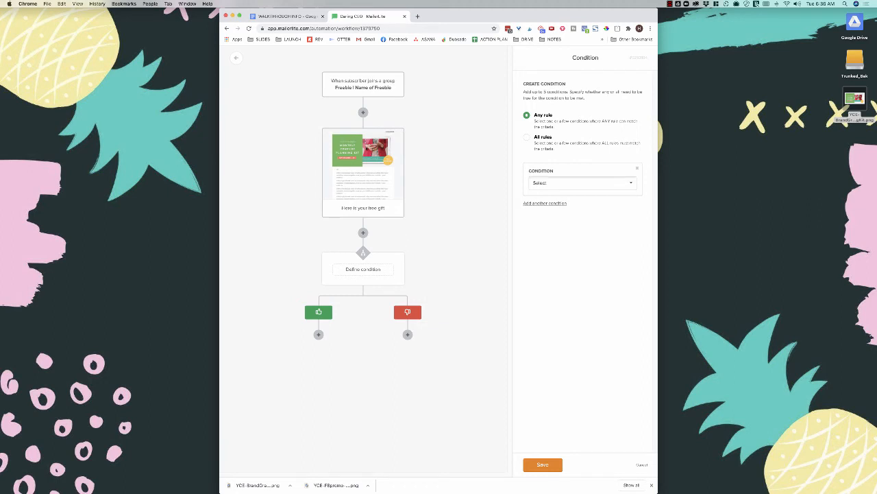
left_click(581, 182)
left_click(552, 214)
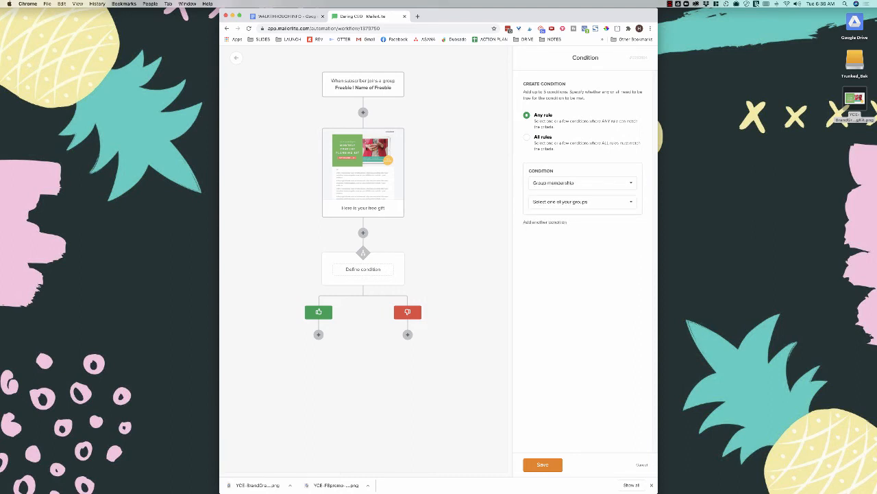
left_click(579, 201)
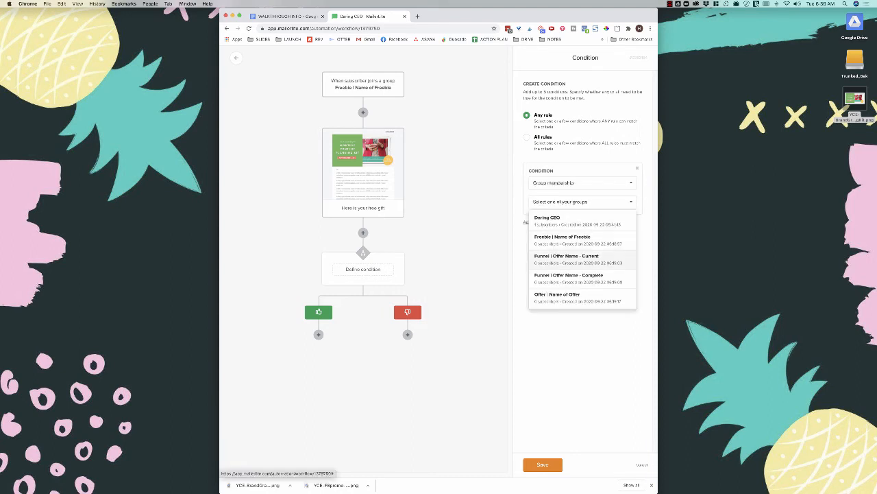
left_click(567, 258)
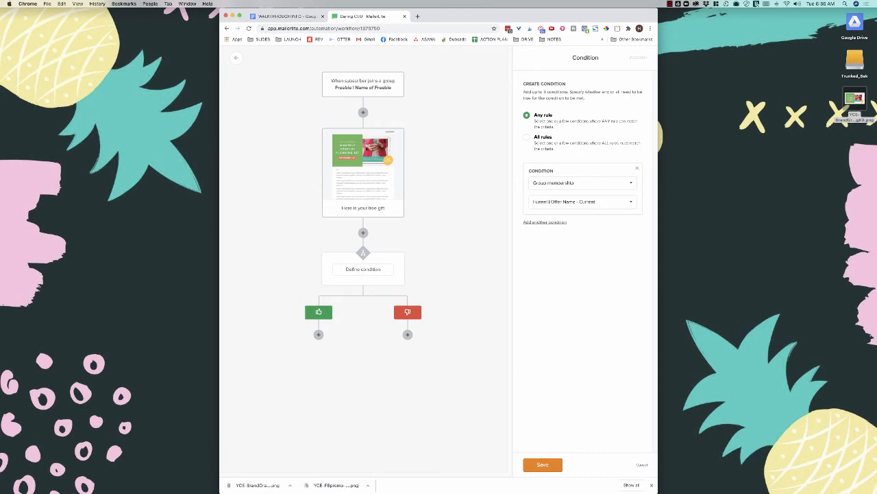
- Add an alternative group-membership check for Funnel | Offer Name - Complete and save the condition
left_click(545, 222)
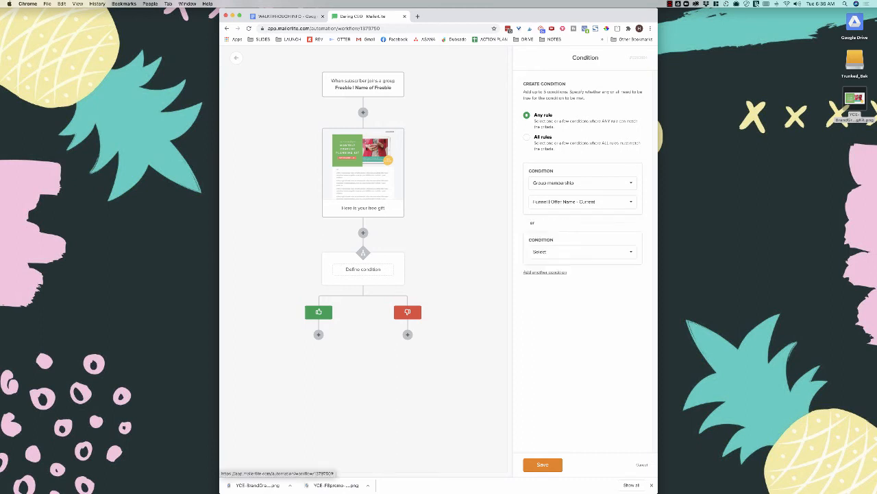
left_click(582, 252)
left_click(554, 295)
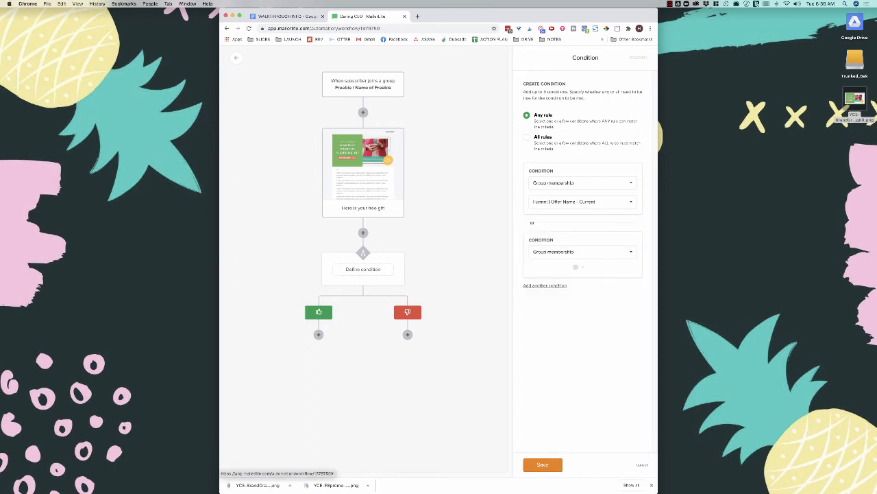
left_click(583, 270)
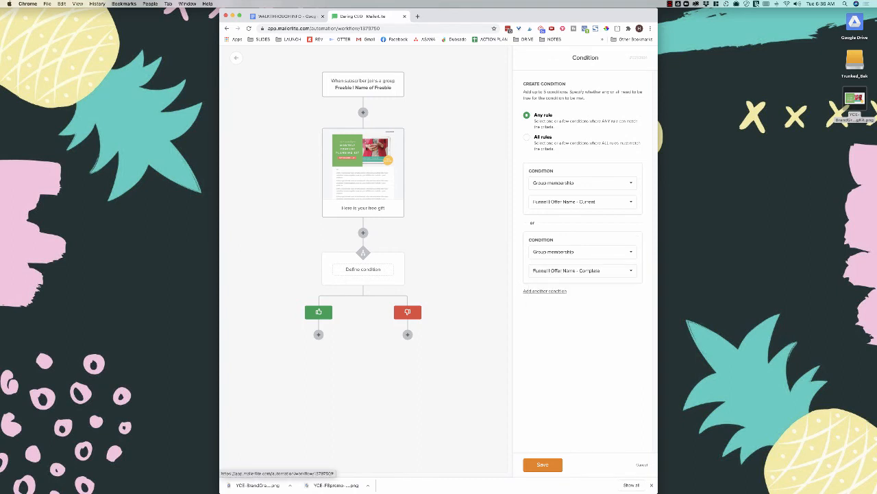
left_click(568, 346)
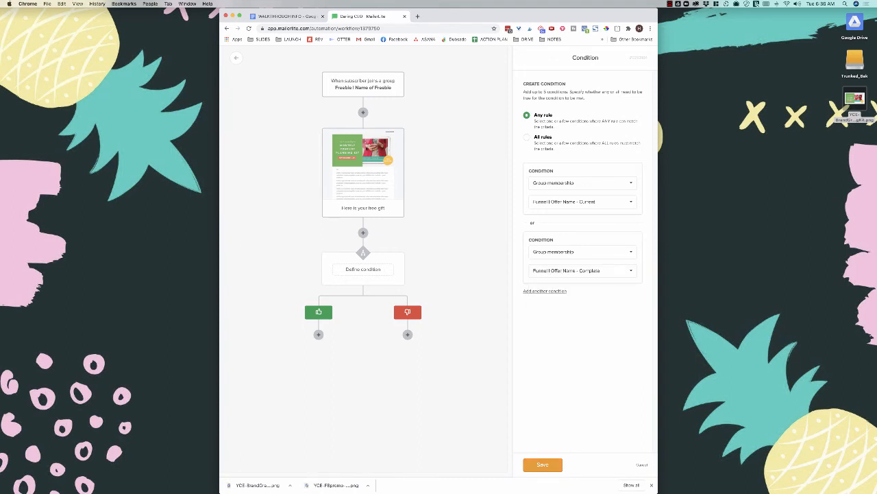
left_click(542, 464)
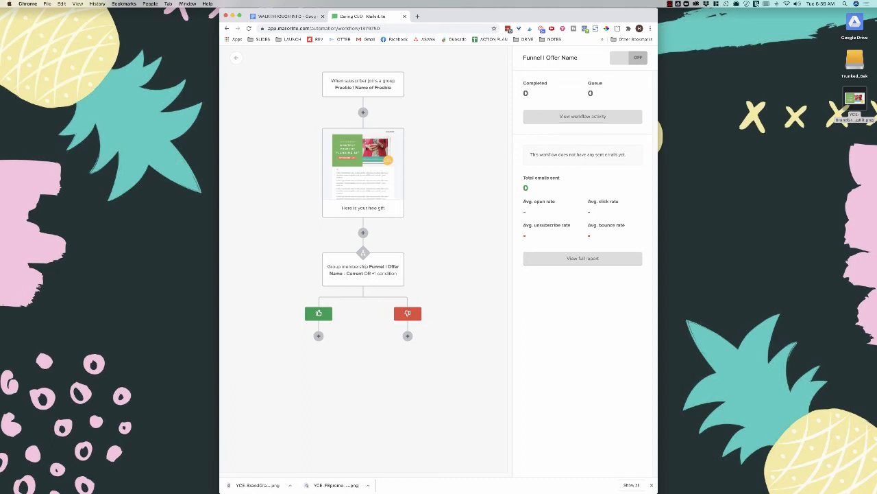
- Put a Wait 1 day delay step on the condition's no branch
left_click(407, 335)
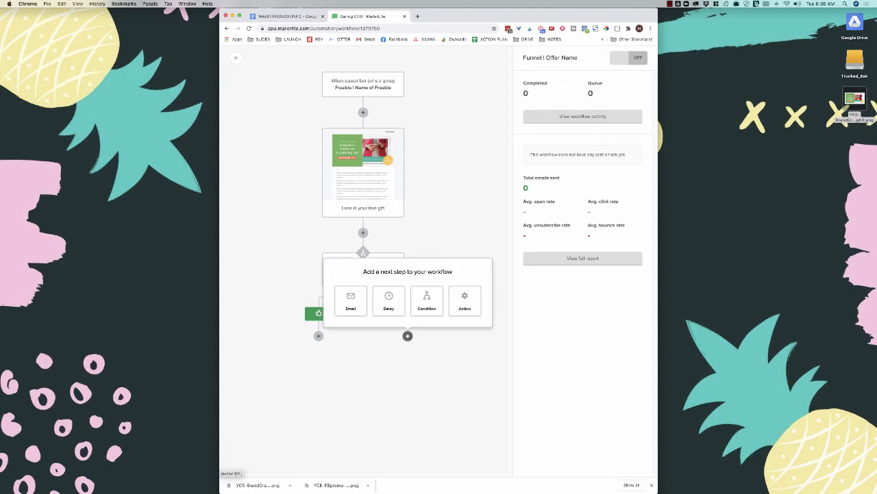
left_click(389, 302)
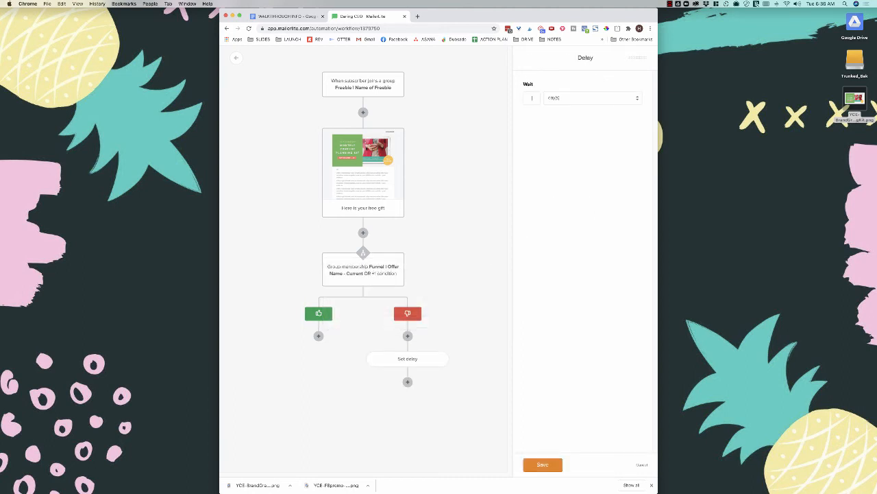
left_click(542, 464)
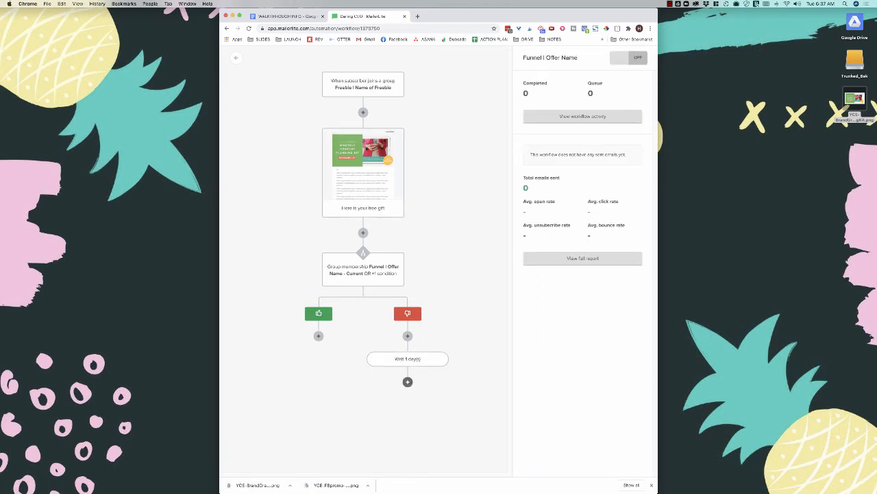
left_click(408, 381)
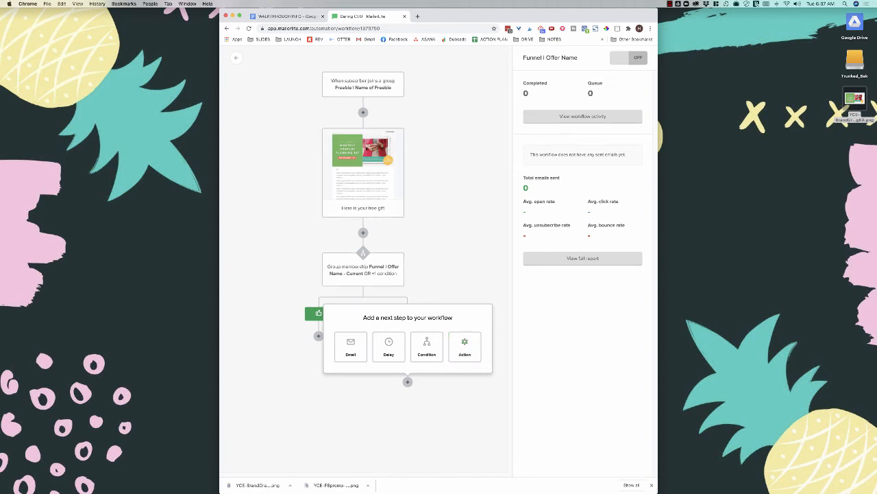
- Add a Copy to group action sending subscribers to Funnel | Offer Name - Current after the wait
left_click(465, 347)
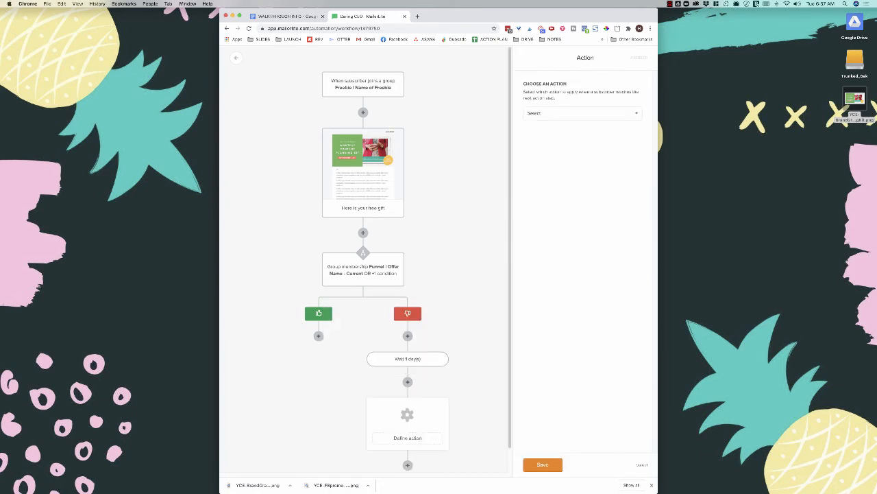
left_click(583, 113)
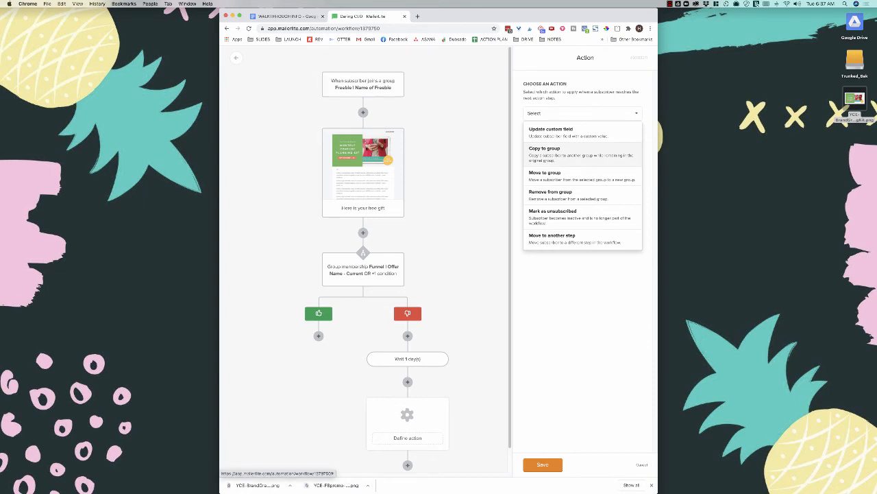
left_click(544, 148)
left_click(582, 147)
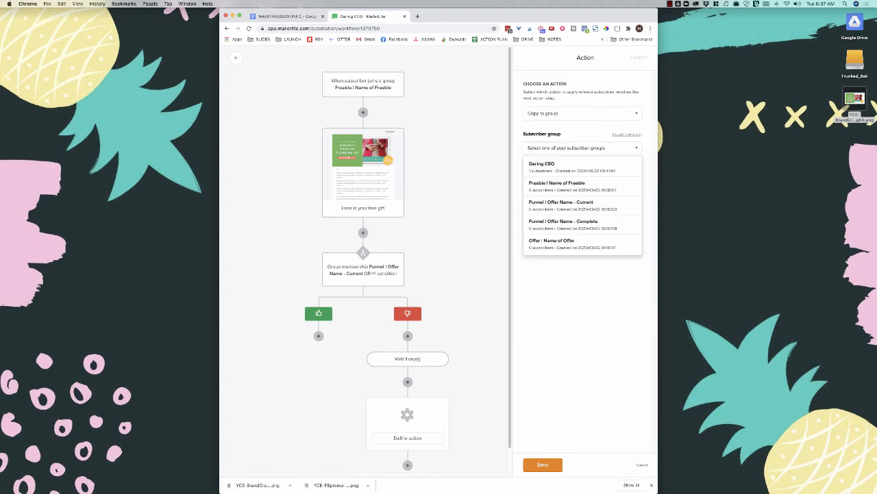
left_click(561, 204)
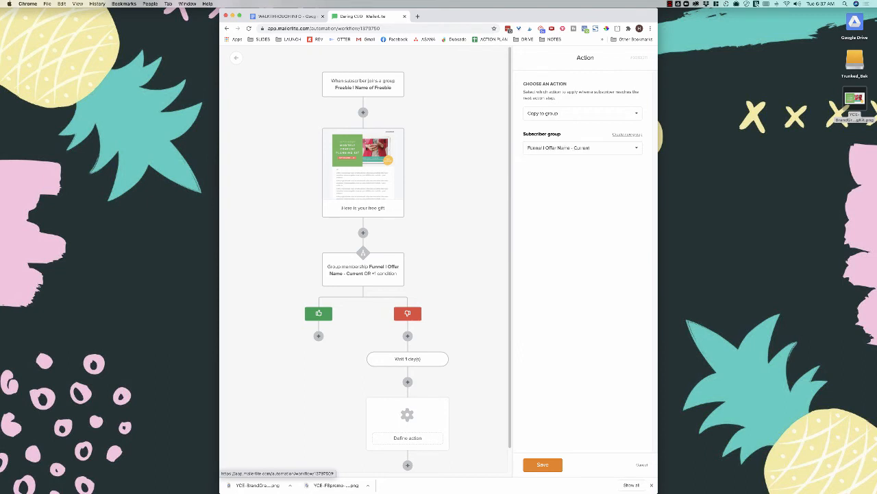
left_click(543, 464)
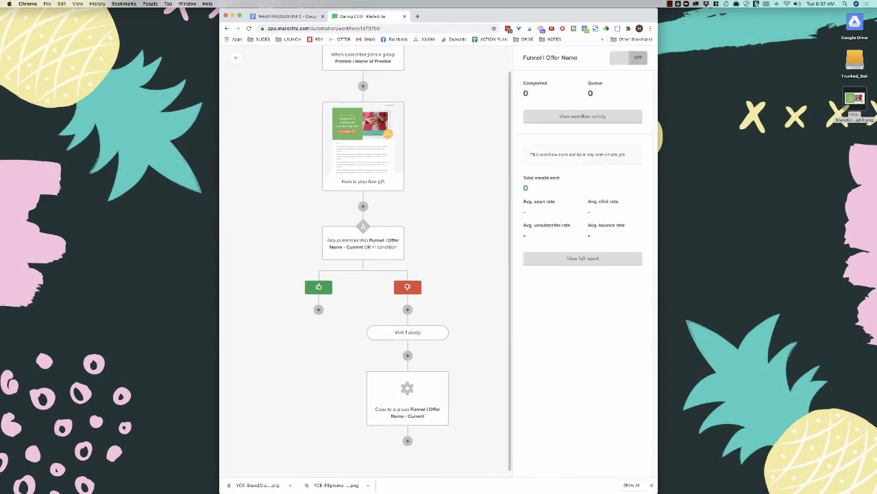
left_click(407, 440)
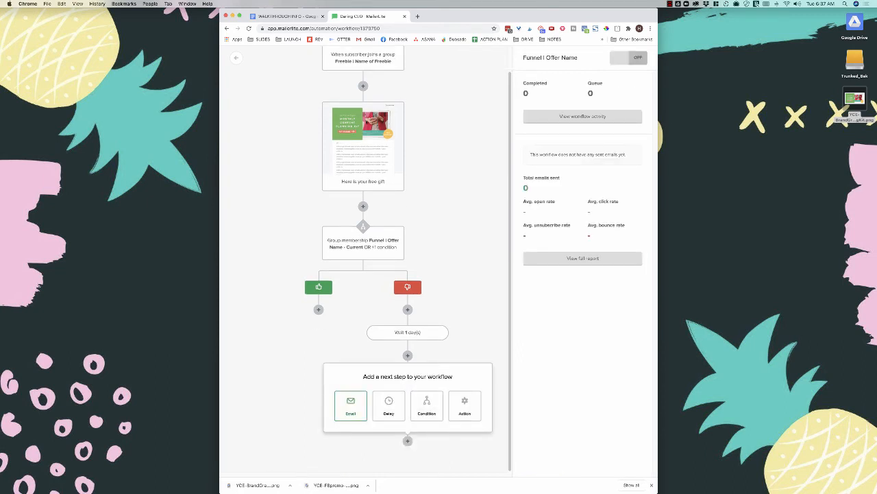
- Add the Nurture Email #1 email step, reusing the automation email 'Here is your free gift' as its design
left_click(350, 405)
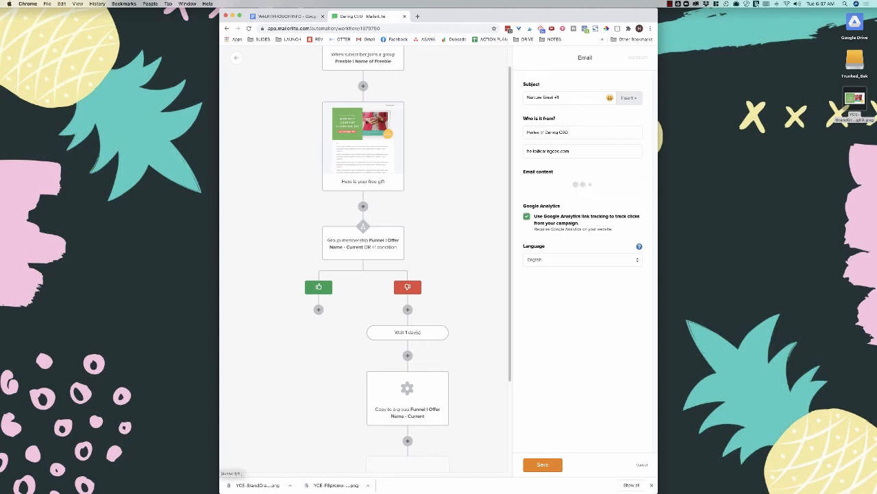
left_click(583, 185)
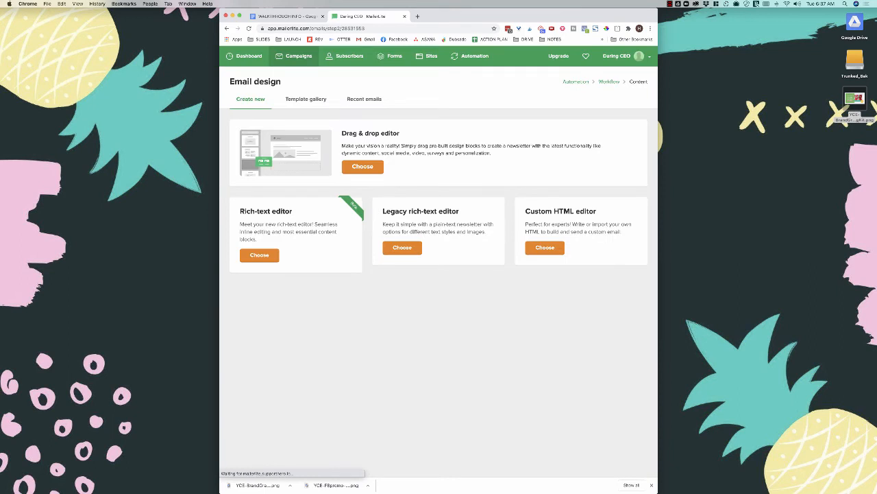
left_click(364, 99)
left_click(257, 125)
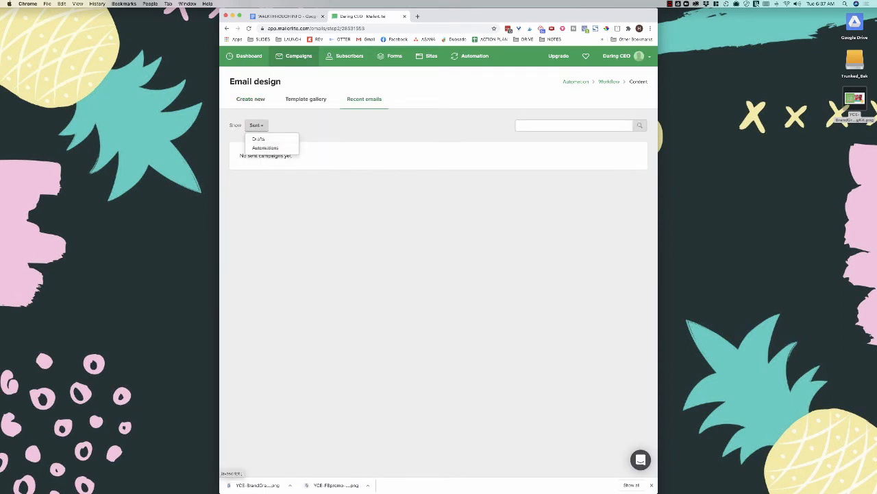
left_click(256, 125)
left_click(257, 125)
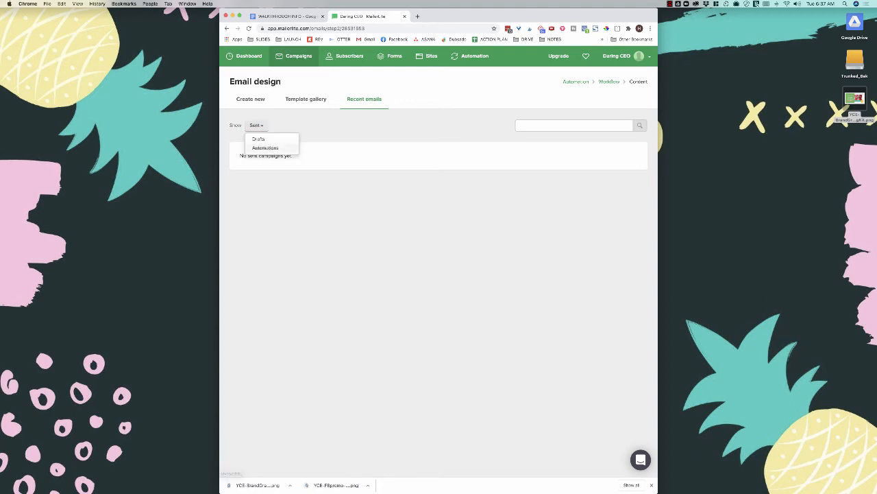
left_click(266, 148)
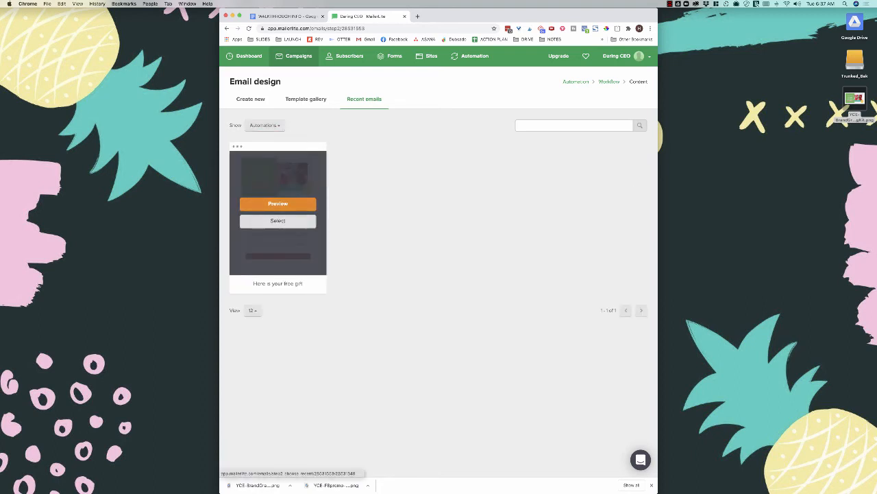
left_click(278, 220)
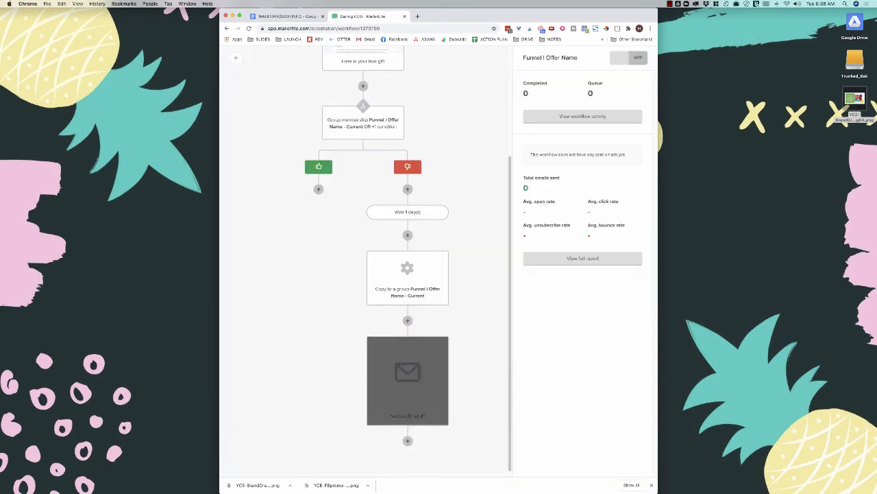
- Add a 2-day wait after Nurture Email #1
left_click(408, 440)
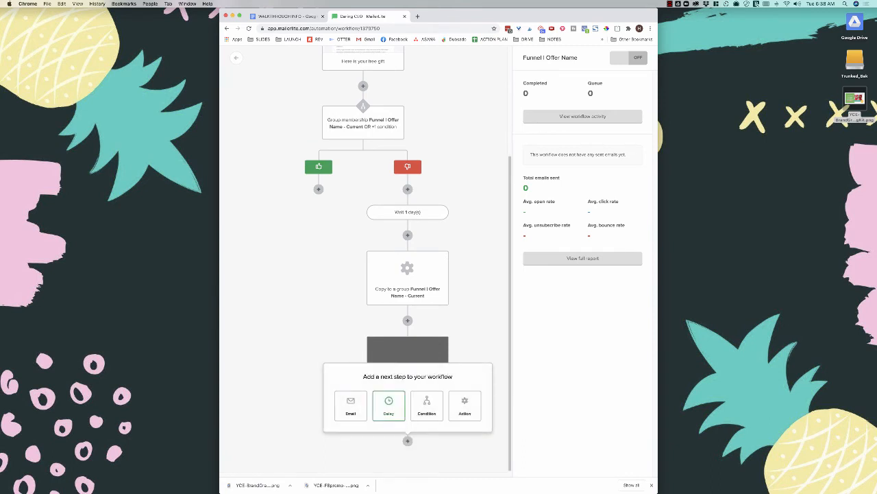
left_click(388, 409)
type("2")
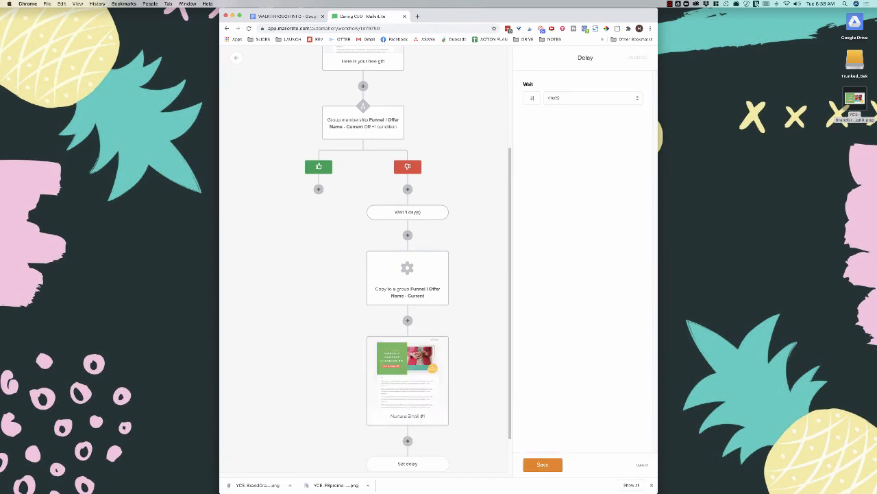
left_click(542, 464)
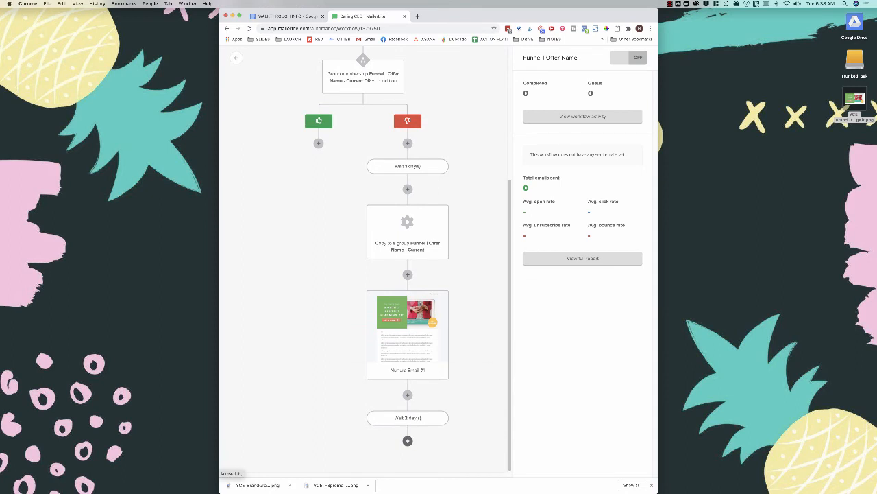
- Add a Nurture Email #2 email step with Google Analytics link tracking enabled
left_click(407, 441)
left_click(350, 404)
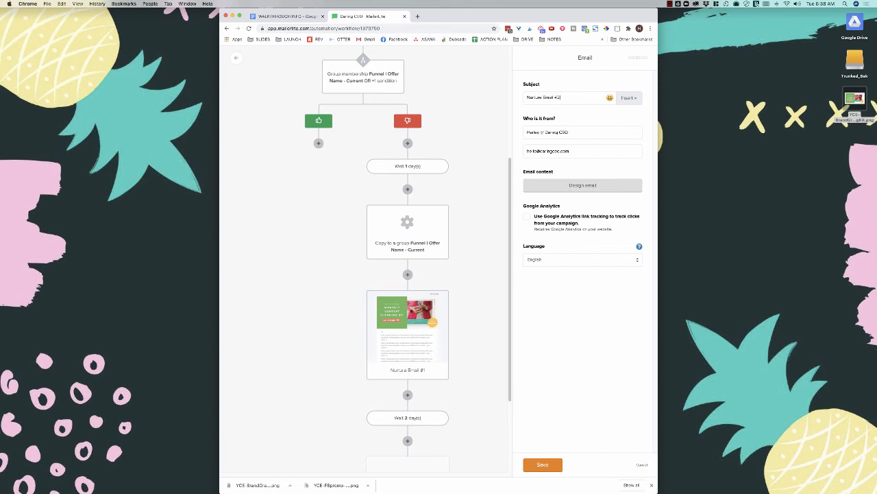
left_click(526, 216)
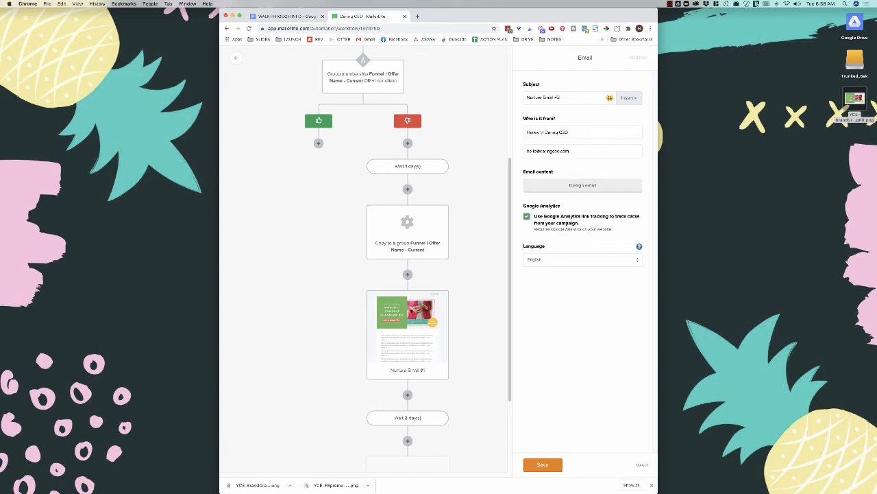
- Design Nurture Email #2 by selecting Nurture Email #1 from Recent emails filtered to Automations
left_click(583, 185)
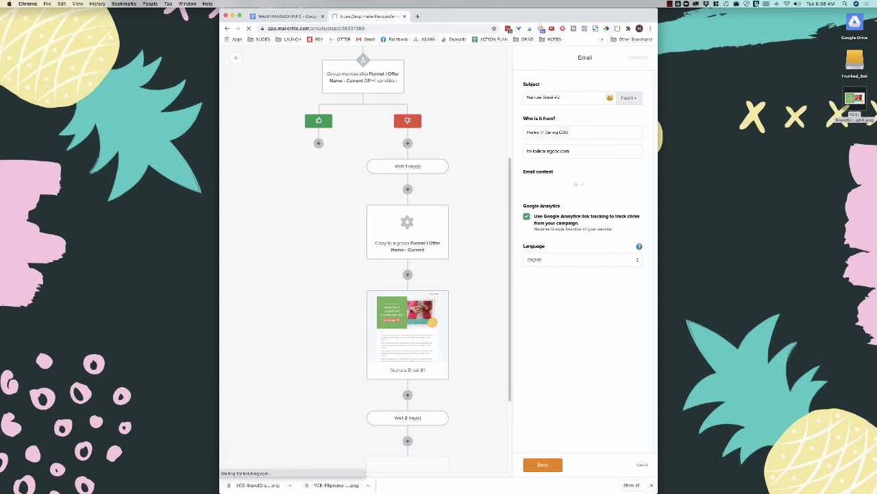
left_click(364, 99)
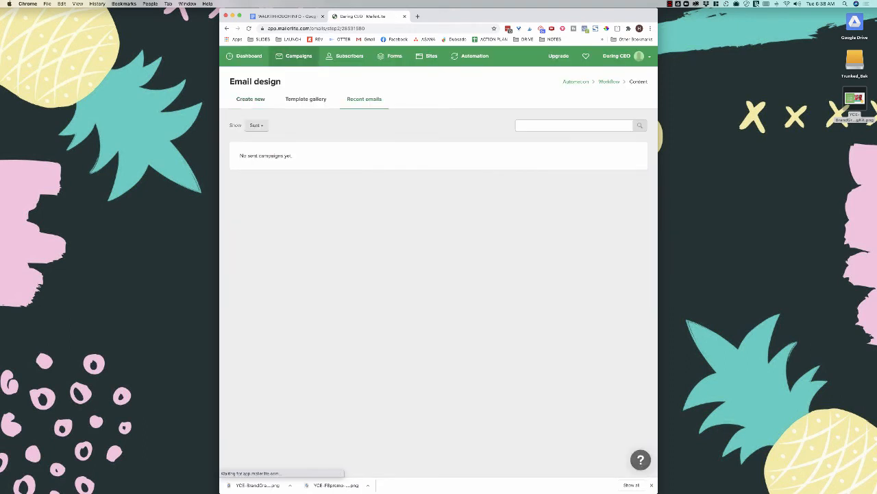
left_click(256, 126)
left_click(260, 139)
left_click(258, 126)
left_click(265, 148)
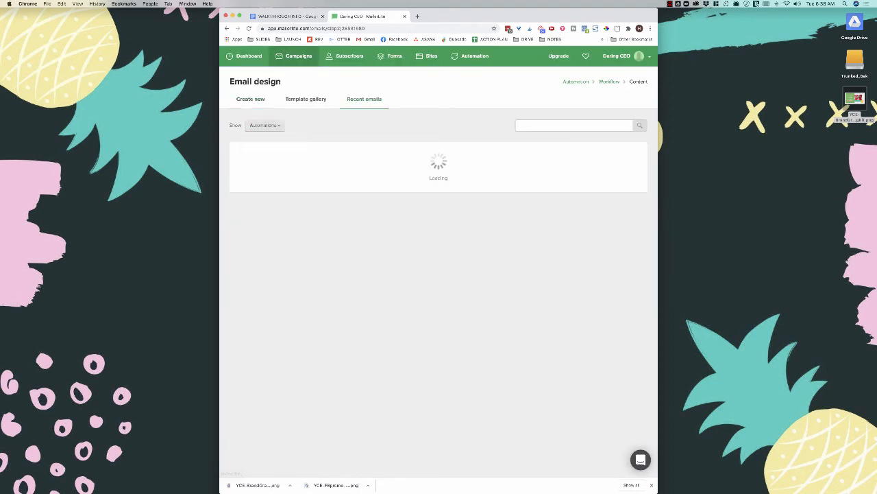
left_click(278, 221)
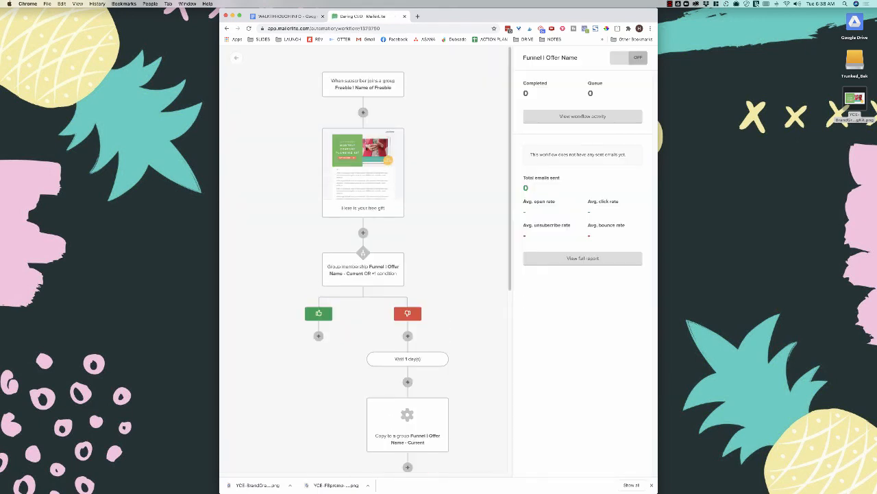
- Add and save a condition after Nurture Email #2 checking Group membership in Offer | Name of Offer
scroll(407, 261, "down", 5)
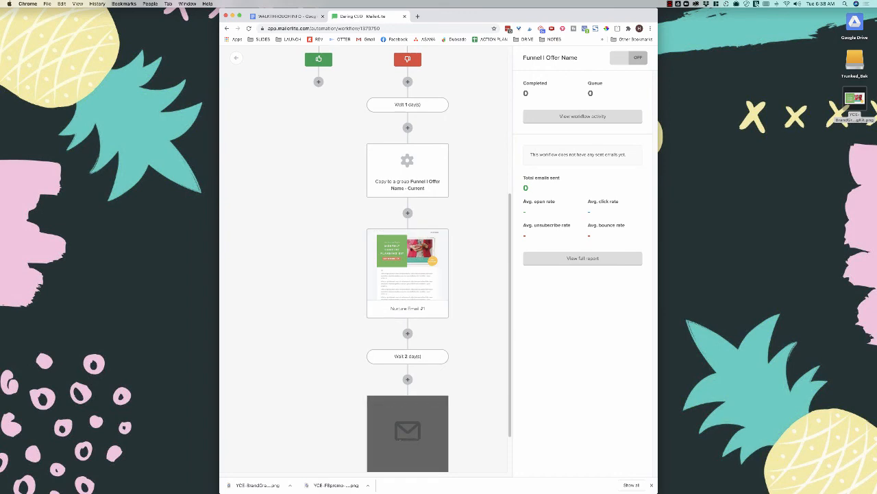
scroll(401, 380, "down", 2)
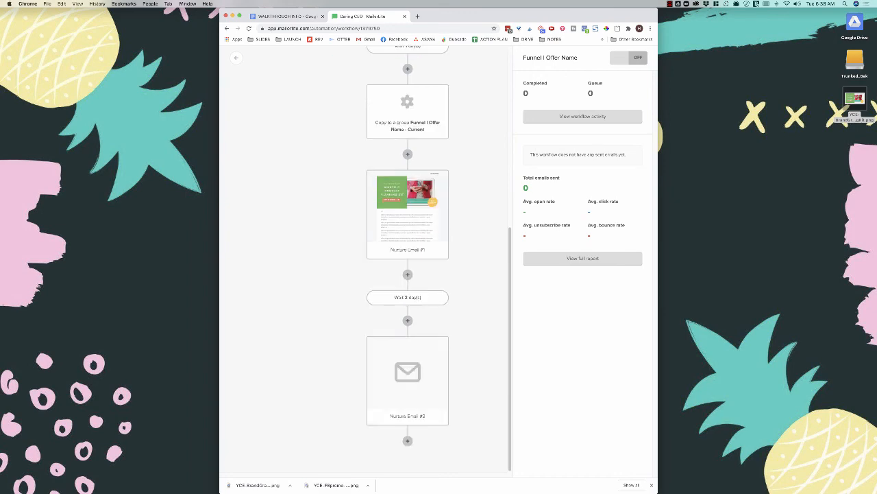
scroll(401, 381, "up", 4)
scroll(407, 260, "down", 4)
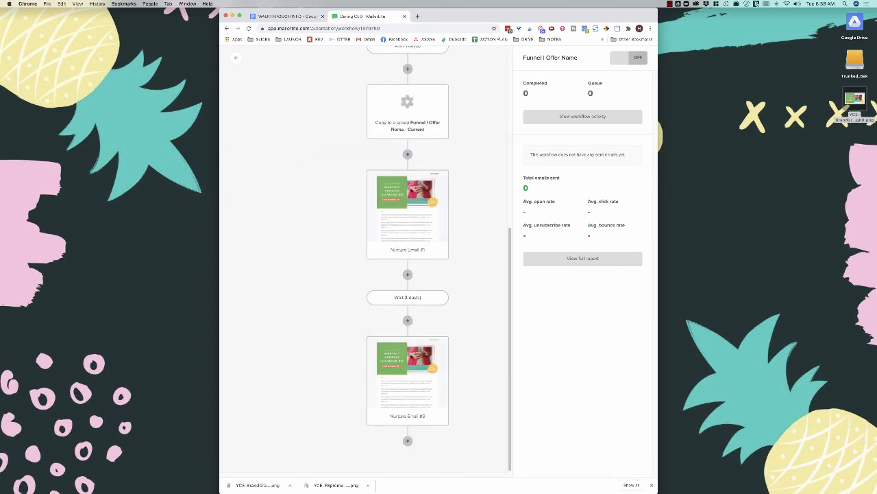
left_click(408, 441)
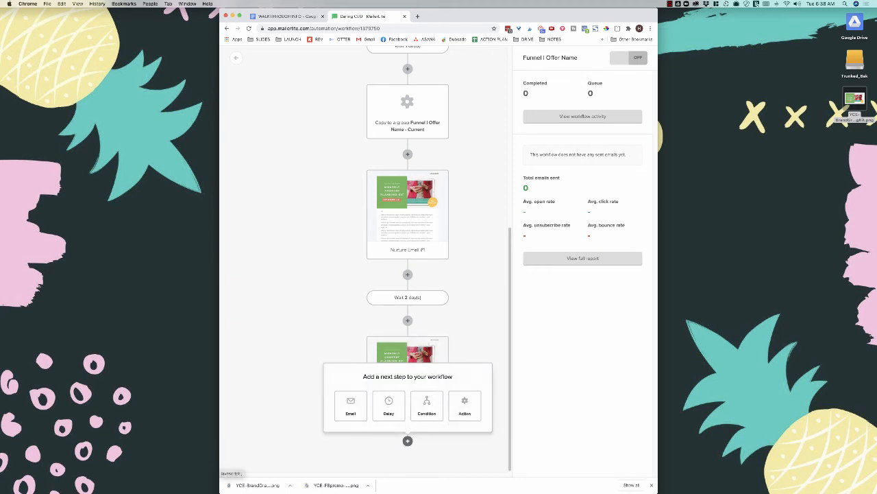
left_click(427, 405)
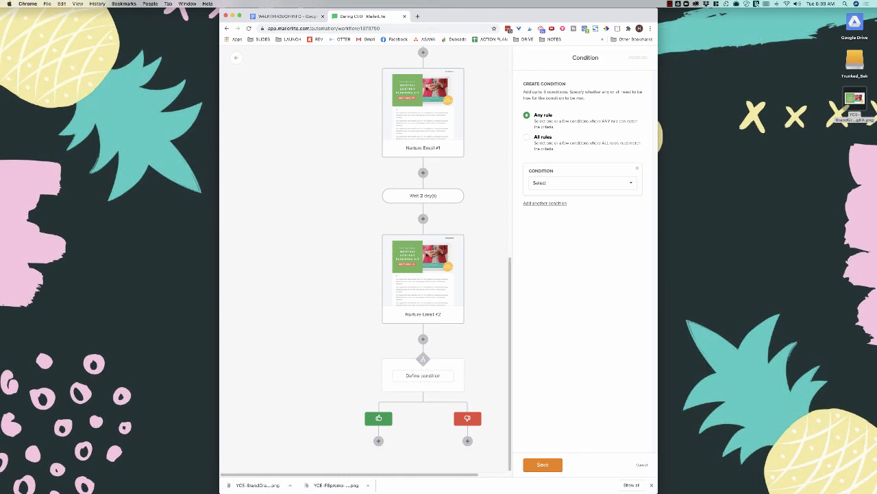
left_click(579, 183)
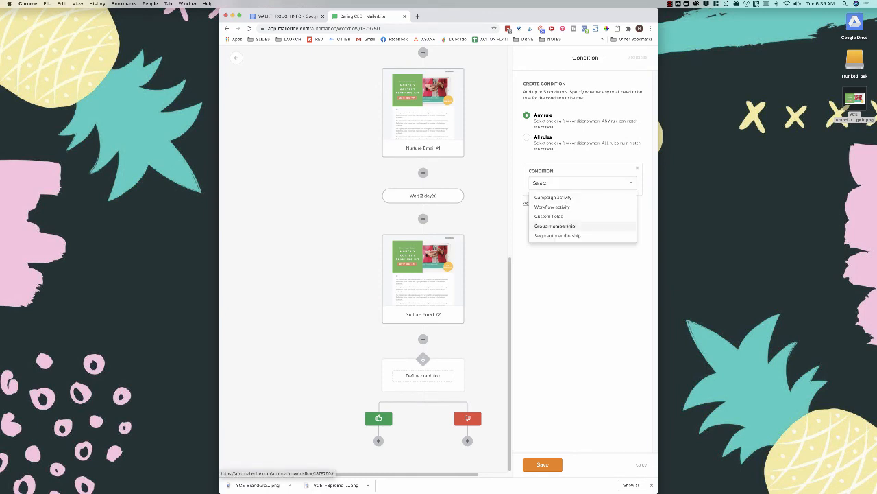
left_click(555, 226)
left_click(579, 201)
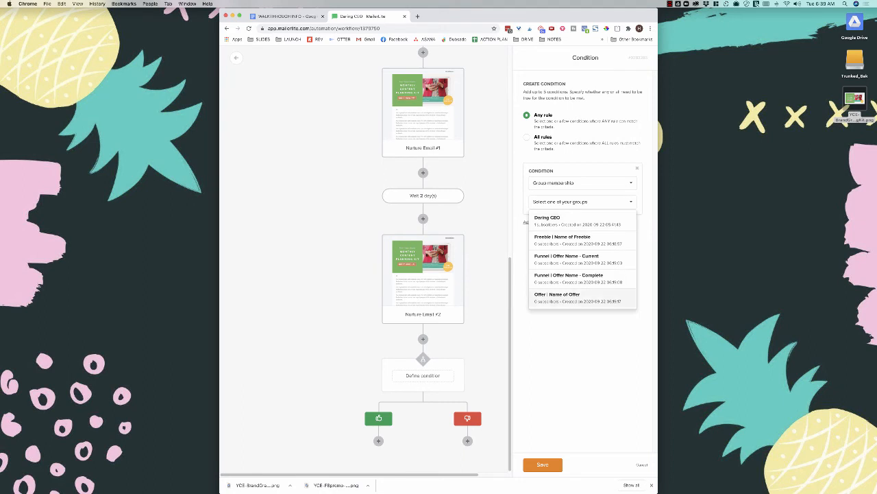
left_click(556, 296)
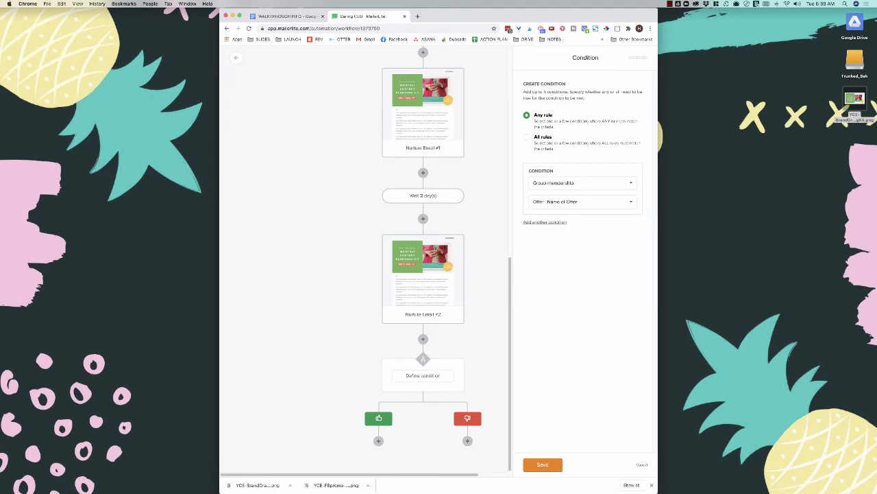
left_click(543, 464)
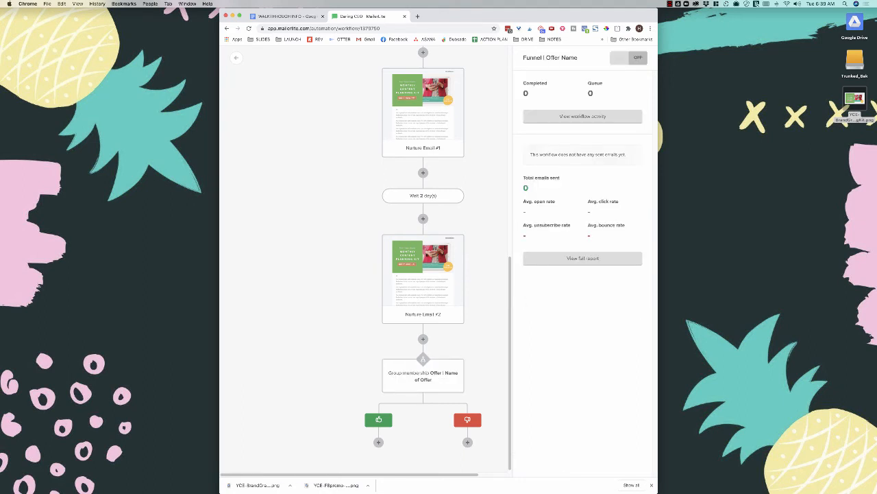
- Add a 1-day wait on the Offer | Name of Offer condition's not-in-group branch
scroll(423, 261, "down", 1)
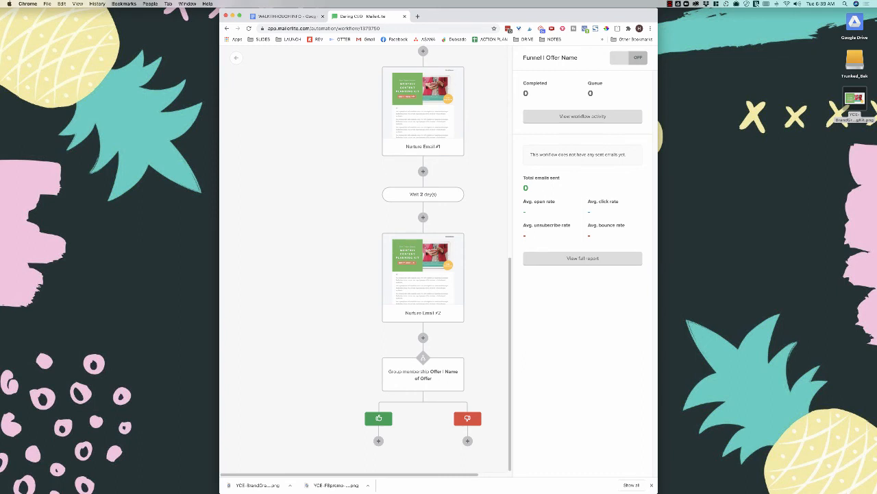
left_click(468, 440)
left_click(399, 405)
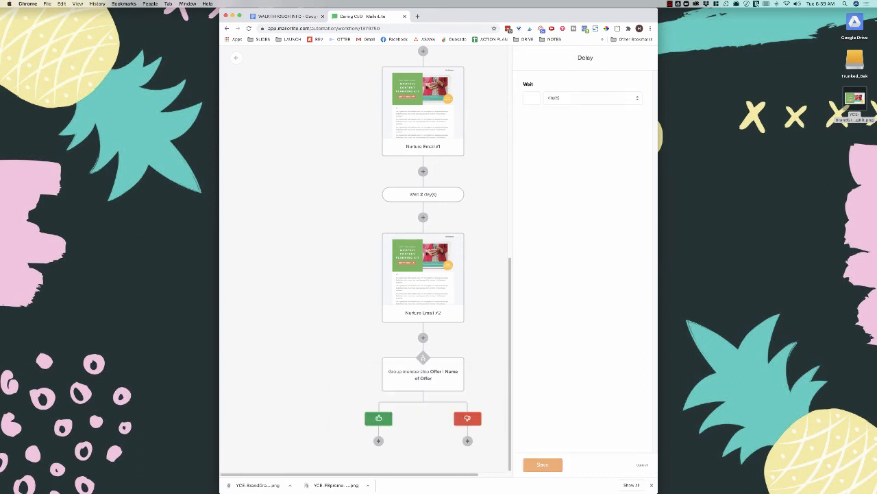
left_click(542, 464)
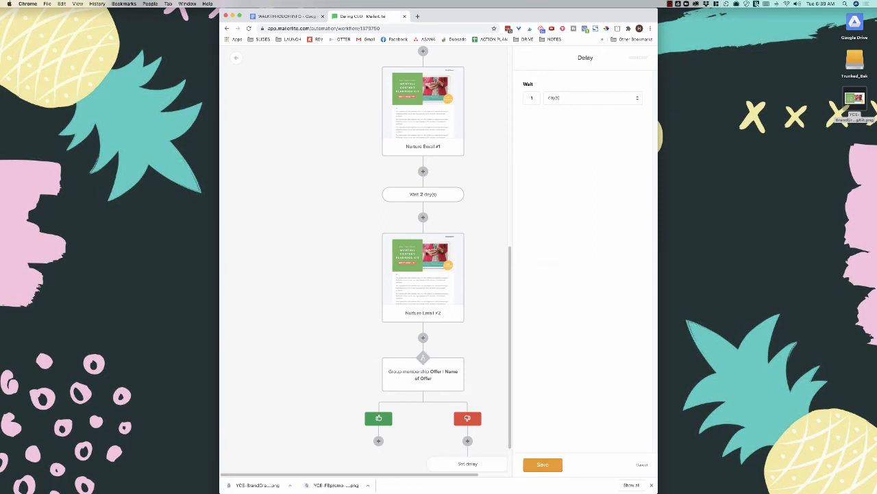
scroll(423, 274, "down", 2)
left_click(468, 440)
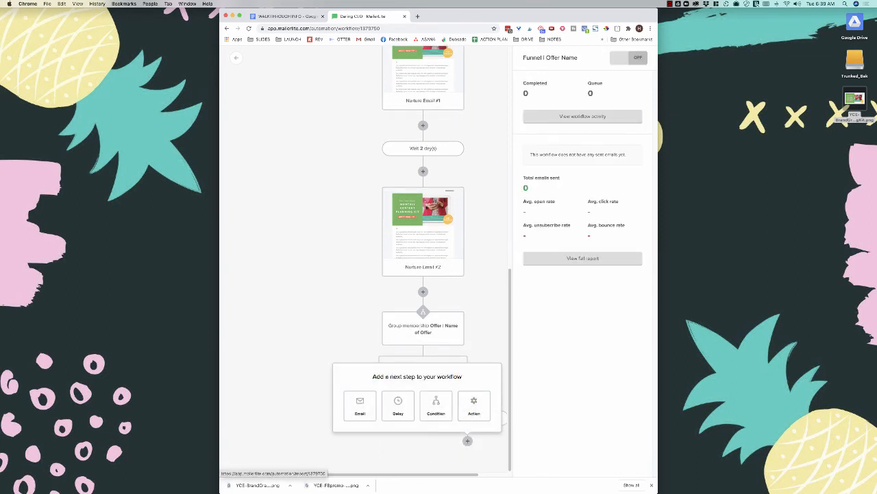
- Add Sales Email #1 with Google Analytics tracking, designed from the Nurture Email #2 automation email
left_click(359, 404)
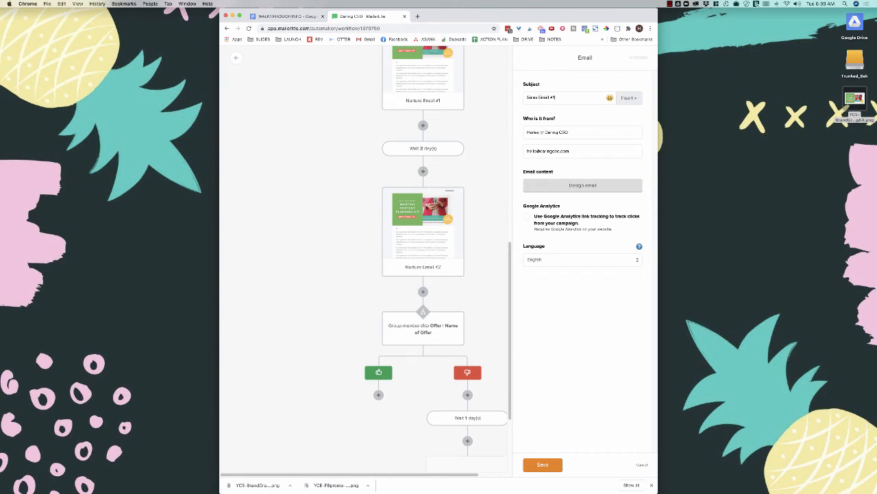
left_click(527, 217)
left_click(583, 185)
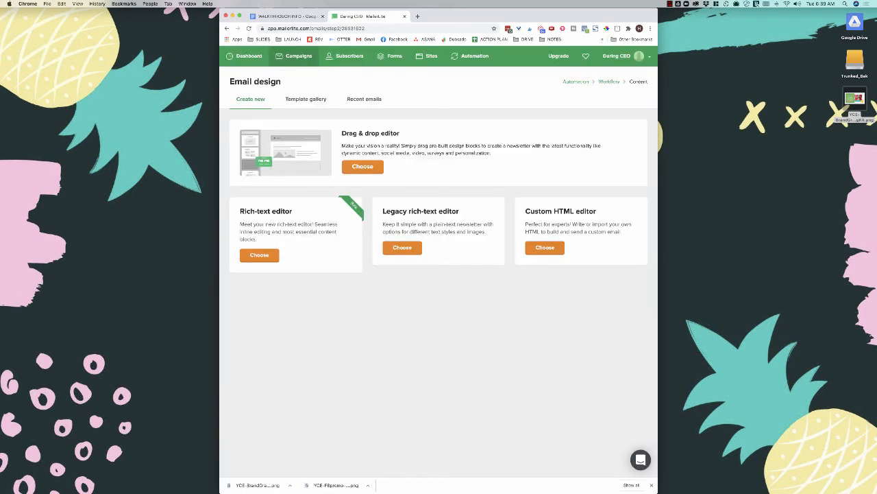
left_click(364, 99)
left_click(265, 124)
left_click(261, 148)
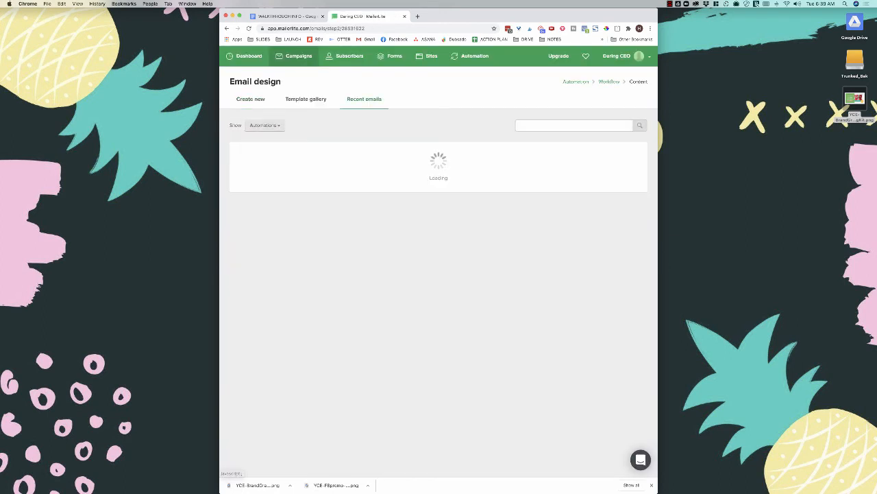
left_click(278, 220)
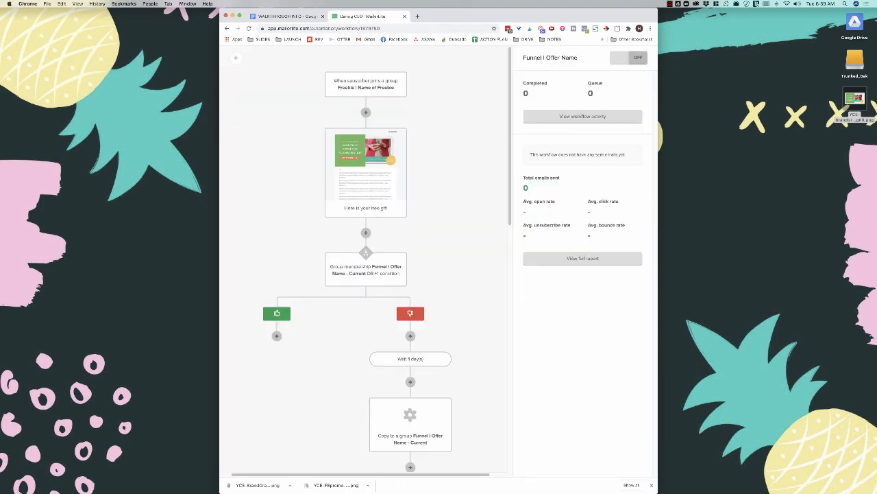
- Add a 2-day wait after Sales Email #1
scroll(371, 267, "down", 15)
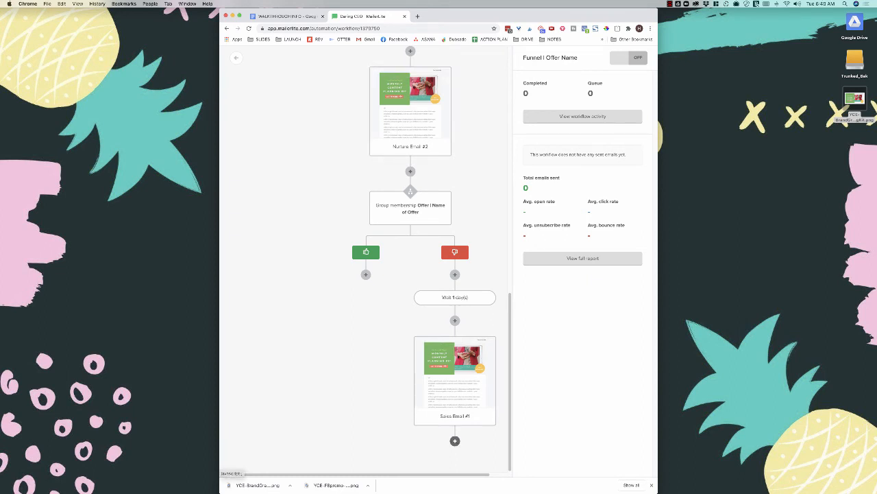
left_click(454, 440)
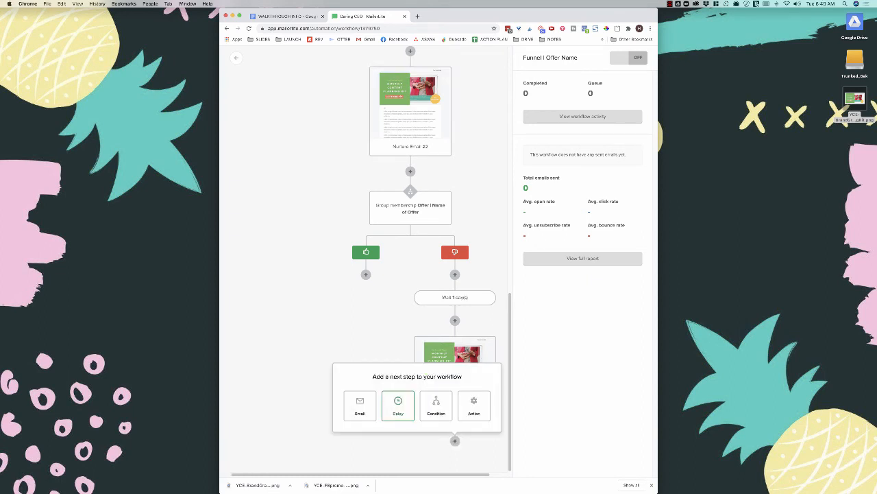
left_click(398, 405)
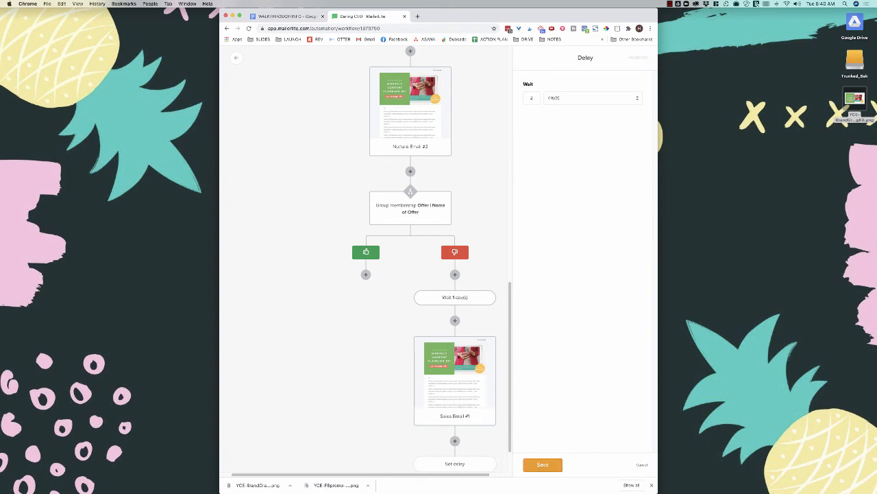
left_click(543, 464)
- Add and save a condition after the wait checking Group membership in Offer | Name of Offer
left_click(454, 440)
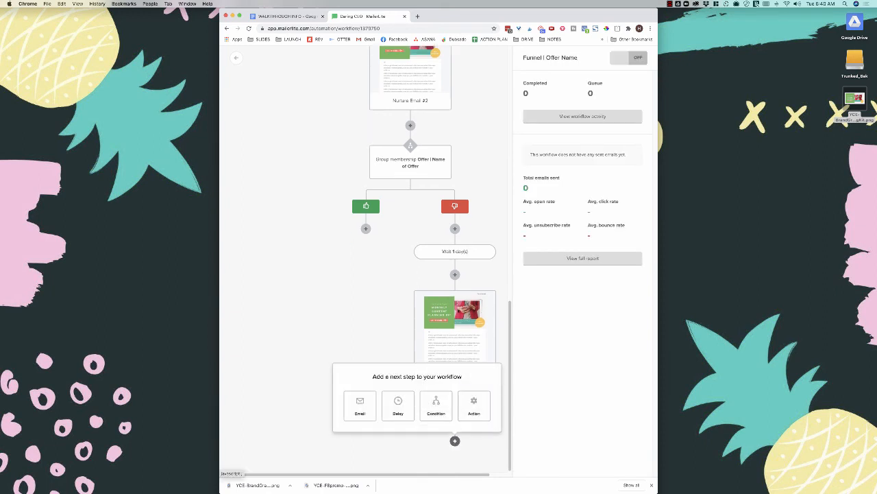
left_click(436, 405)
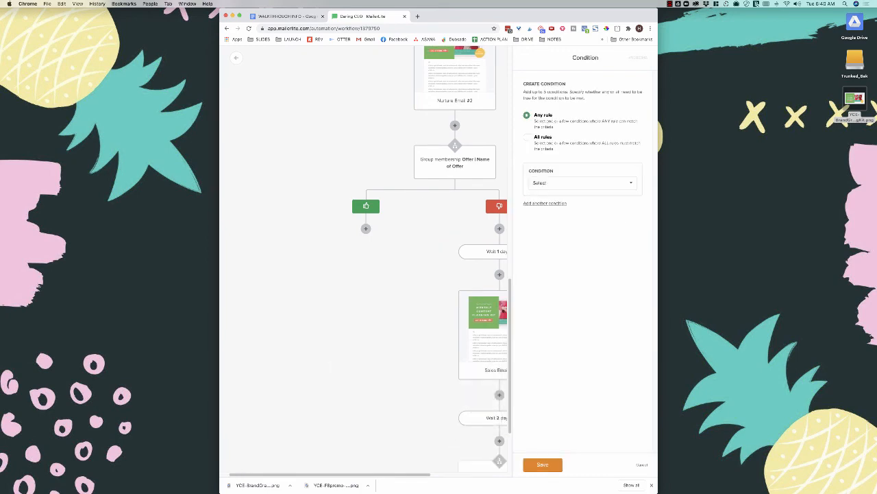
left_click(581, 183)
left_click(554, 226)
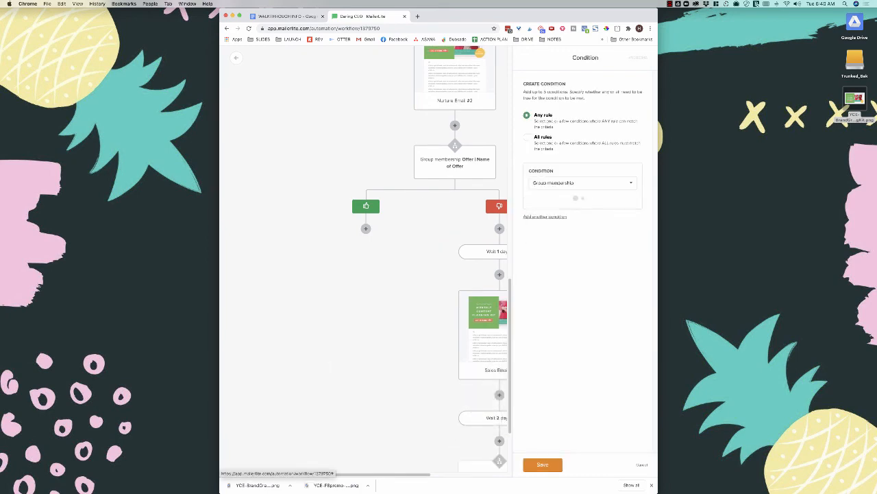
left_click(581, 201)
left_click(559, 295)
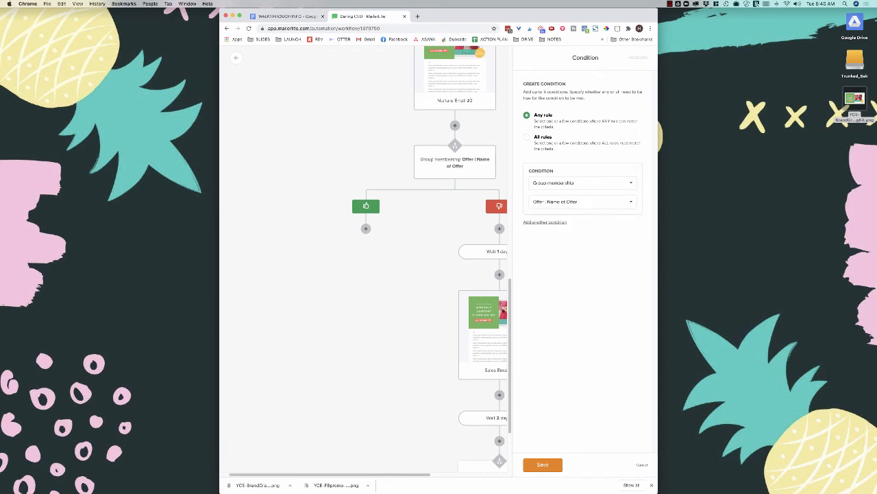
left_click(543, 465)
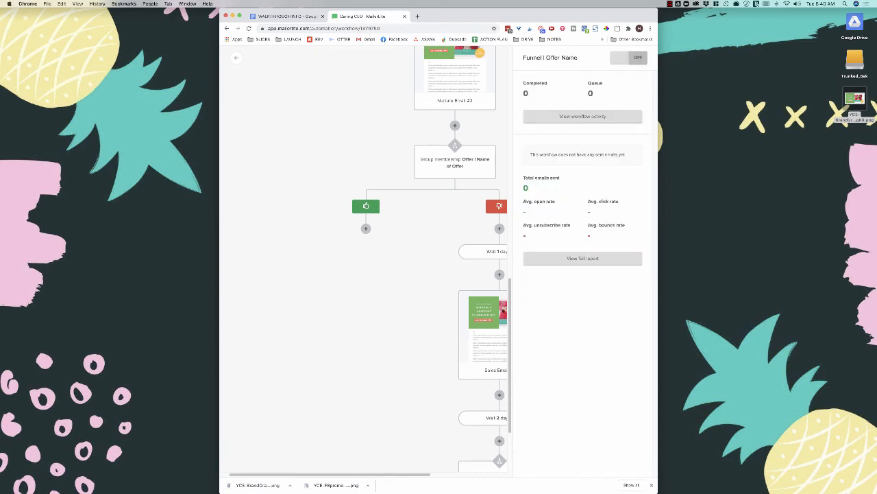
scroll(363, 260, "right", 3)
scroll(364, 260, "down", 3)
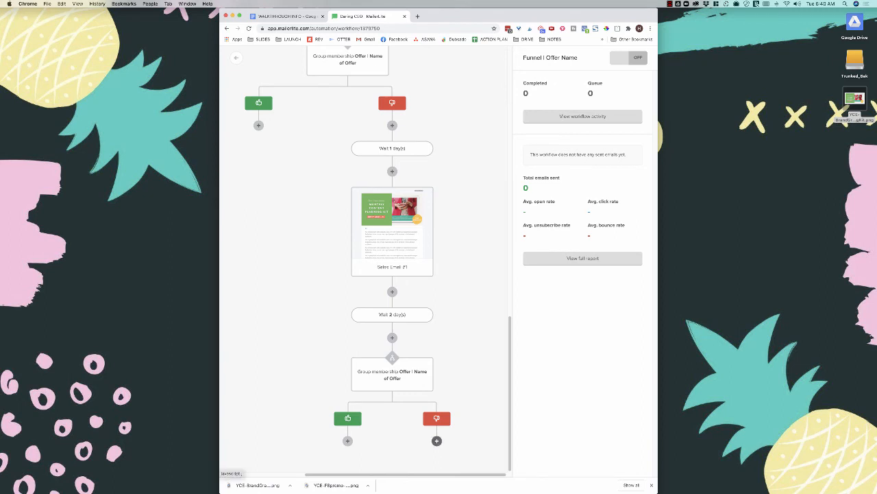
- Add a sales email under the red not-a-member branch, designed from a recent Automations email
left_click(437, 440)
left_click(360, 404)
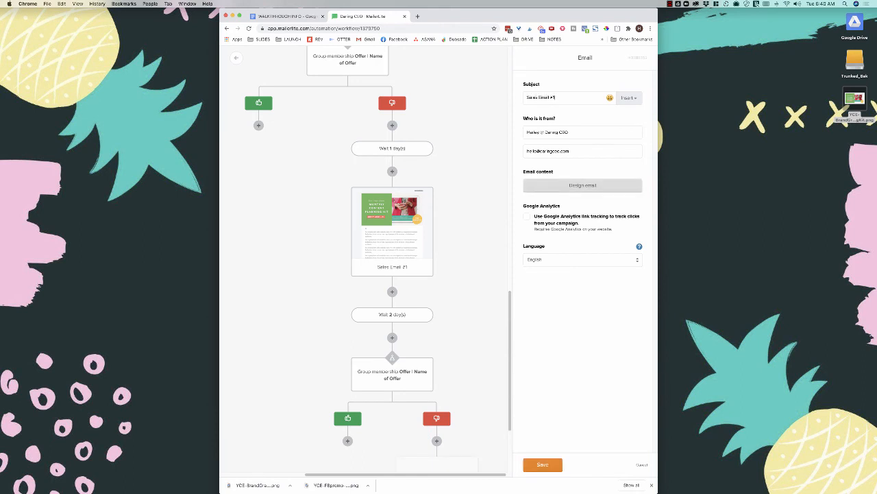
left_click(583, 185)
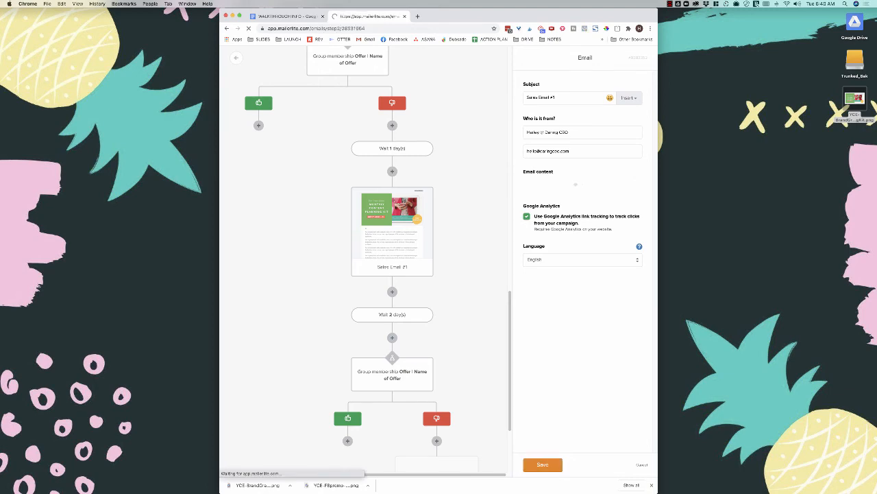
left_click(364, 99)
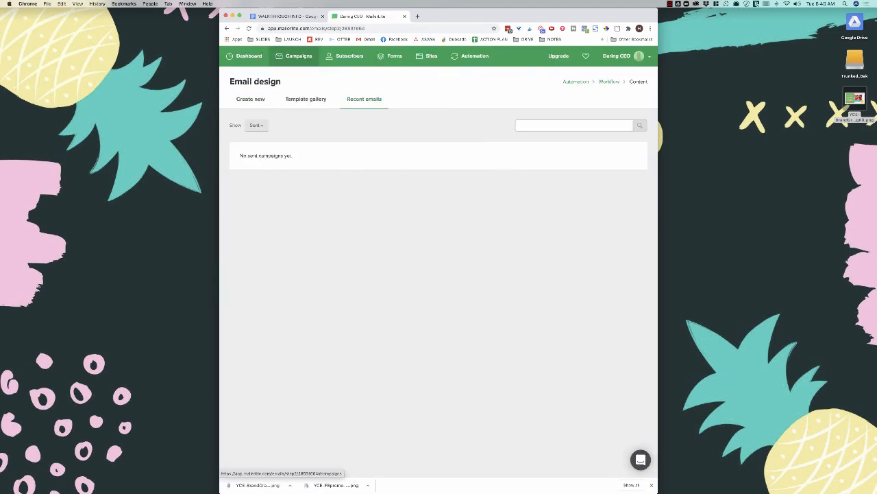
left_click(255, 124)
left_click(264, 147)
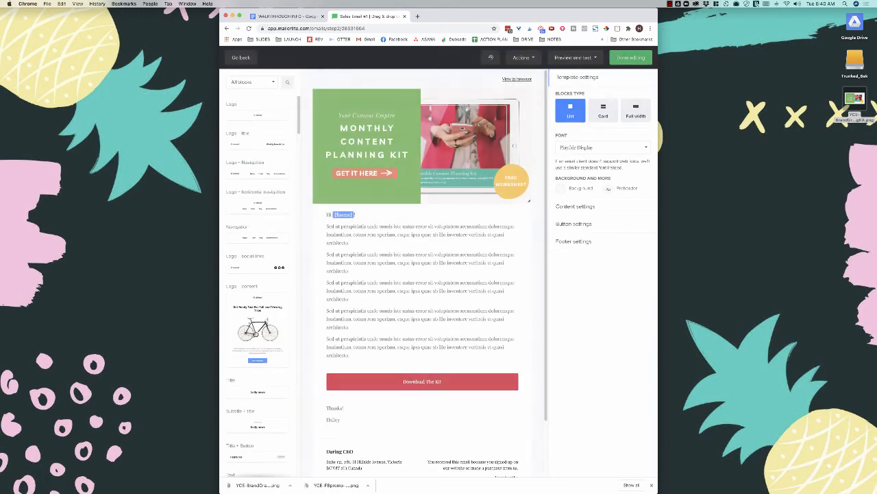
left_click(630, 57)
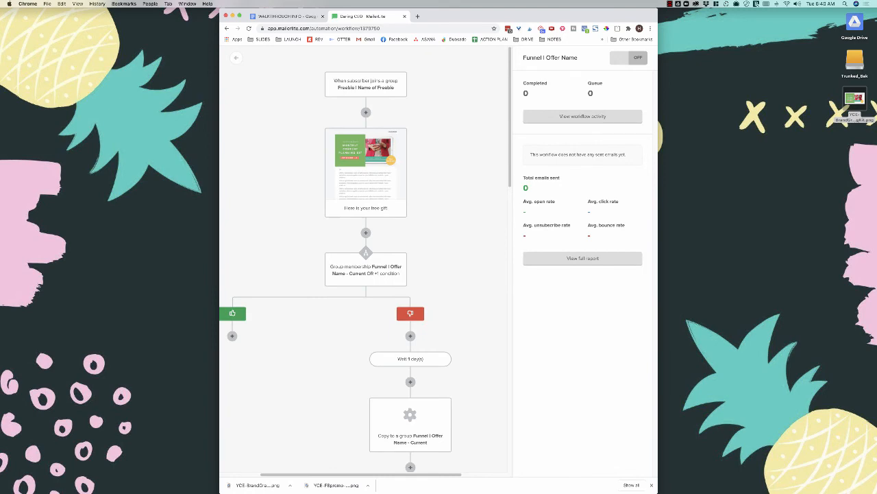
scroll(365, 263, "down", 10)
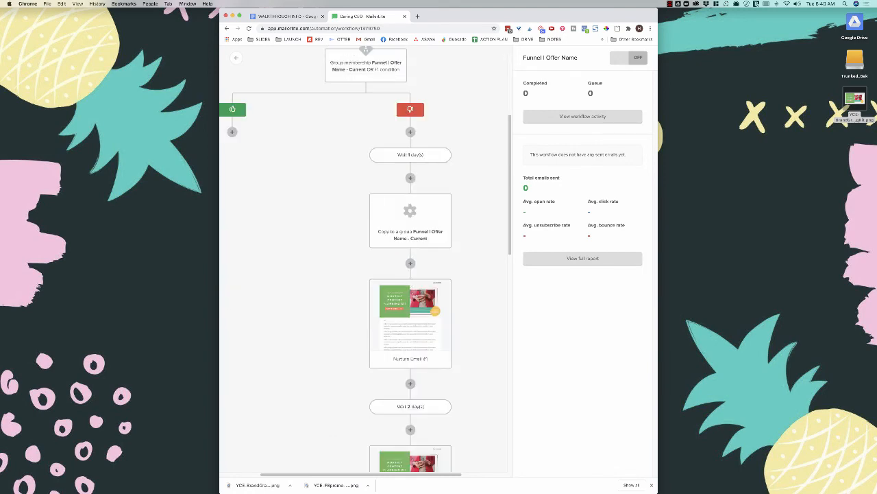
scroll(366, 264, "down", 5)
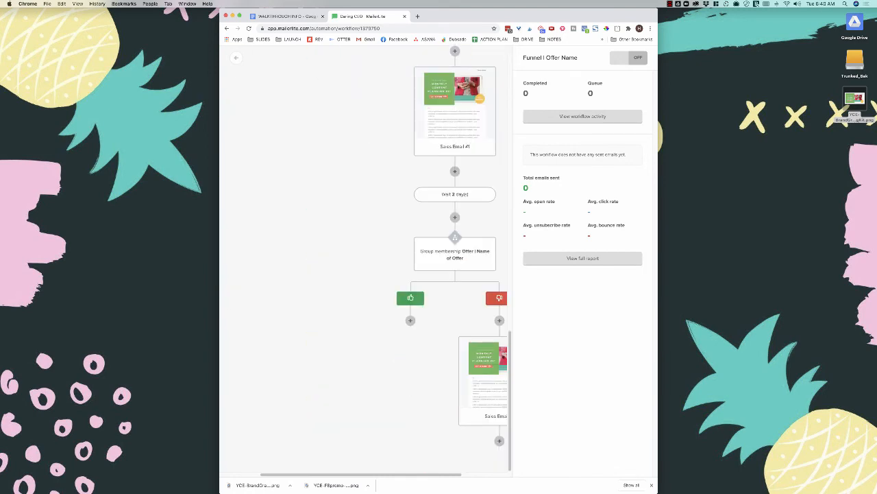
left_click_drag(658, 255, 854, 255)
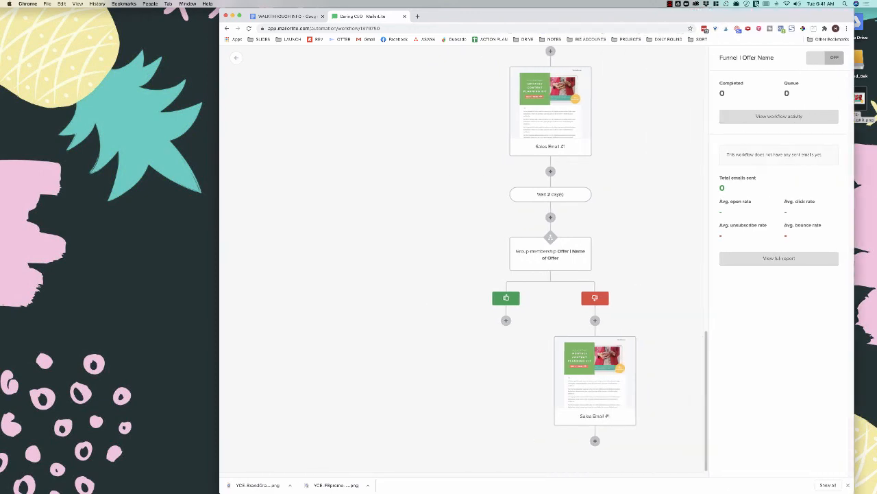
scroll(463, 261, "up", 4)
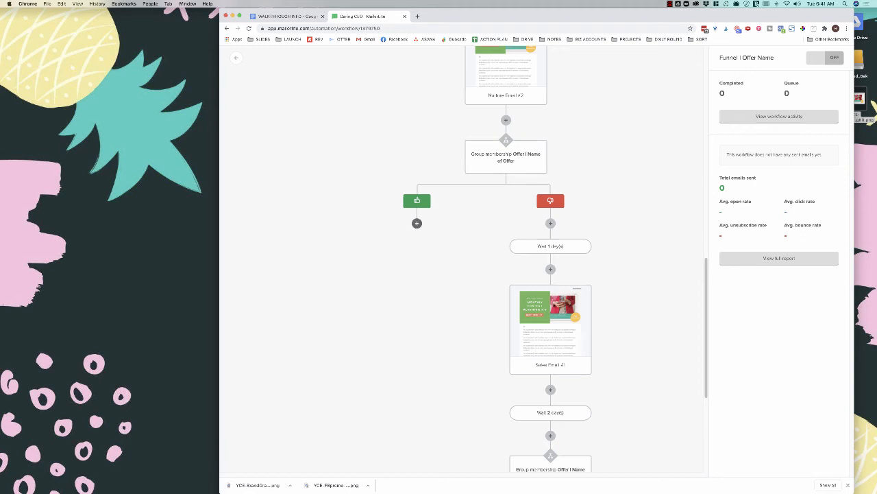
- Add a Copy to group action to Funnel | Offer Name - Complete on the member branch
left_click(417, 223)
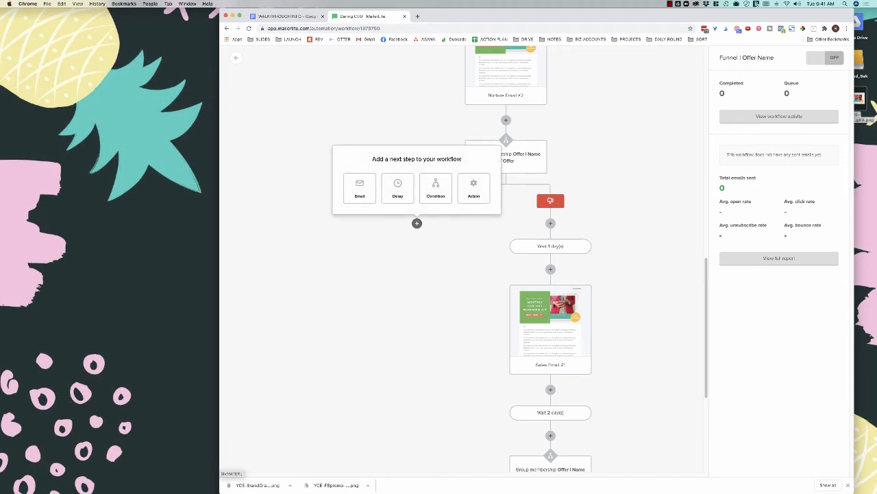
left_click(478, 197)
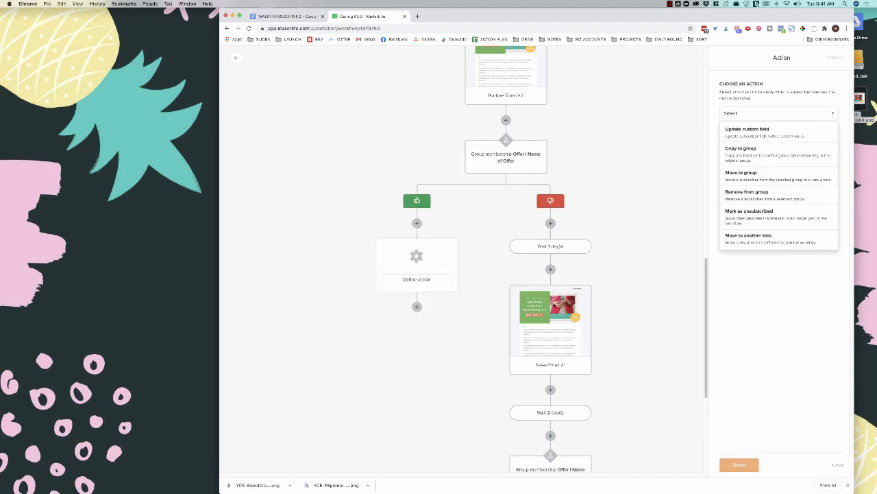
left_click(778, 154)
left_click(778, 148)
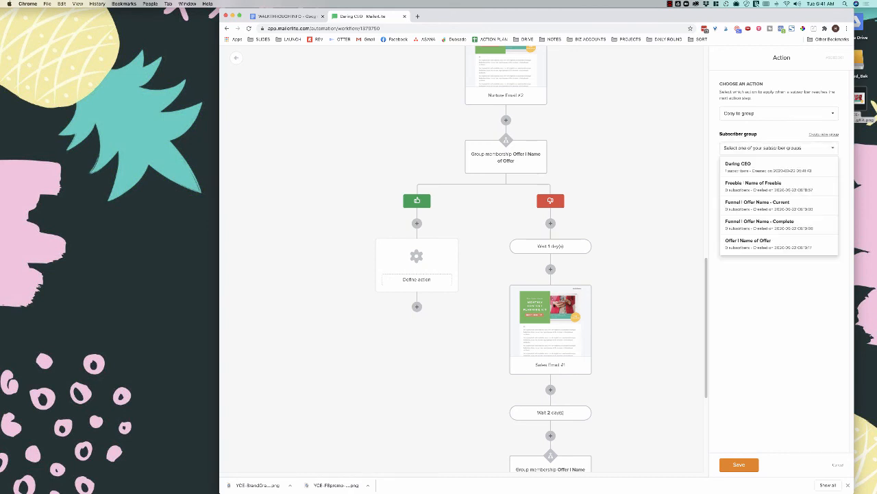
left_click(760, 222)
left_click(739, 464)
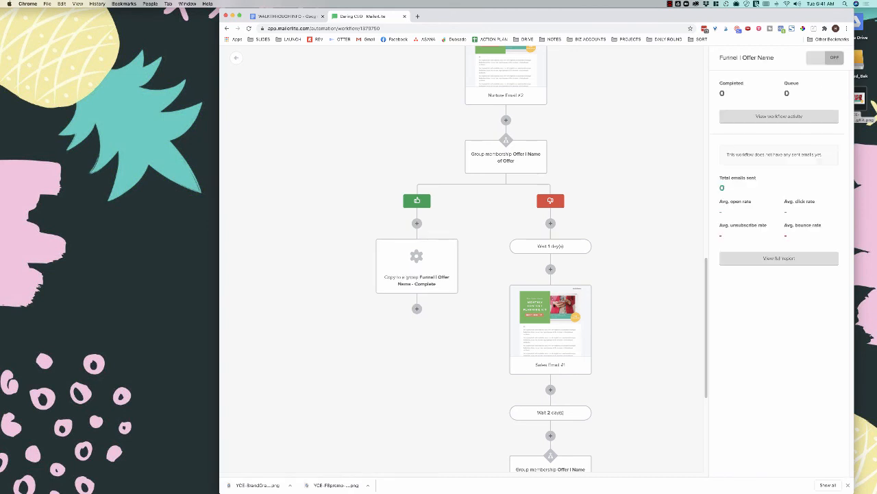
- Add a Remove from group action for Funnel | Offer Name - Current below the copy action
left_click(417, 309)
left_click(473, 273)
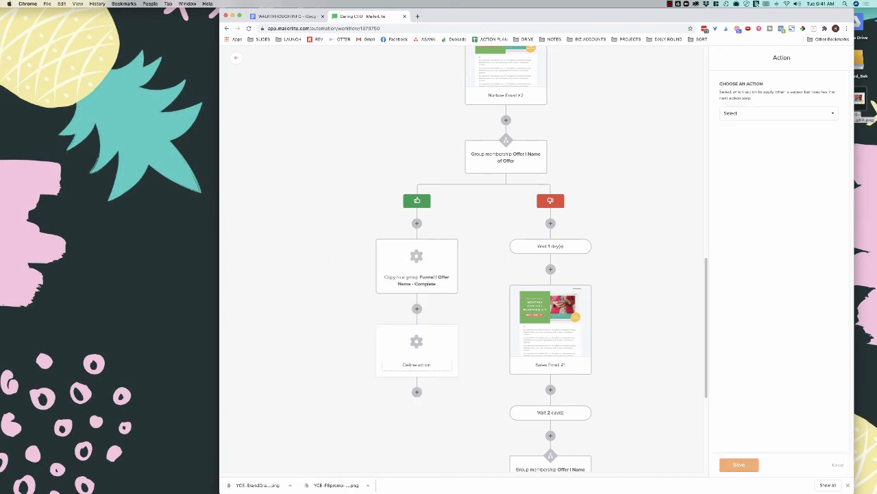
left_click(779, 112)
left_click(779, 194)
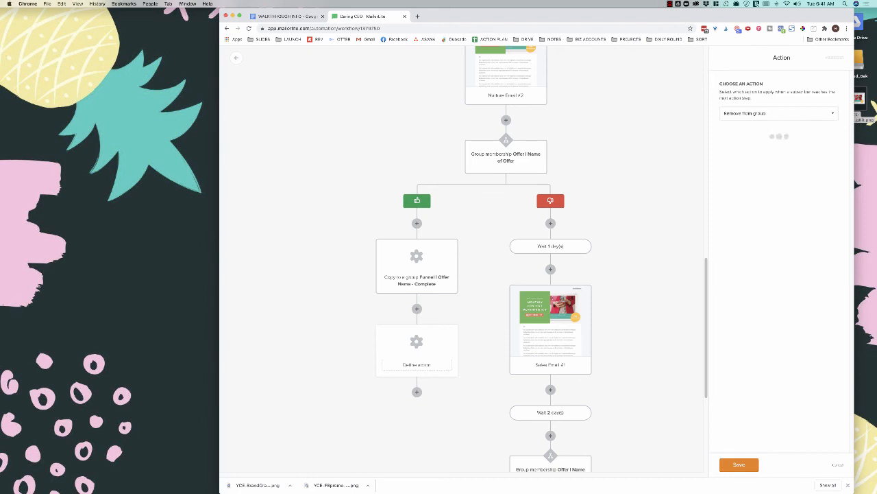
left_click(779, 147)
left_click(779, 205)
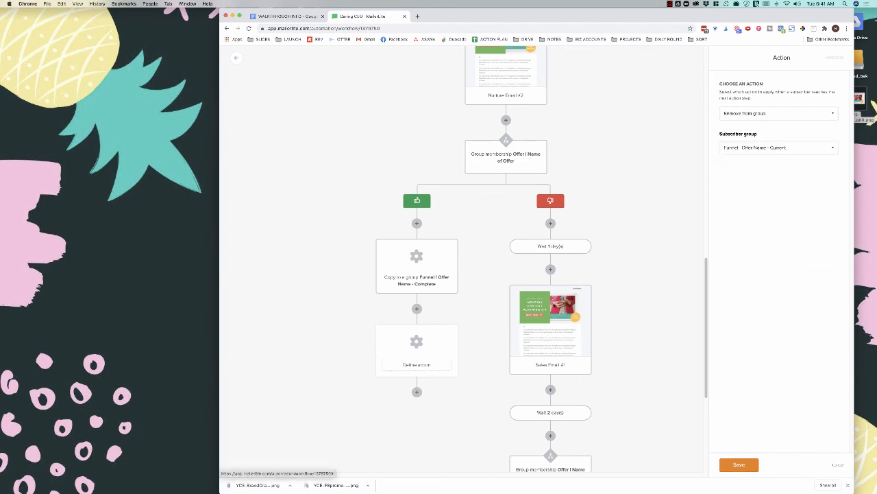
left_click(739, 464)
scroll(484, 258, "down", 5)
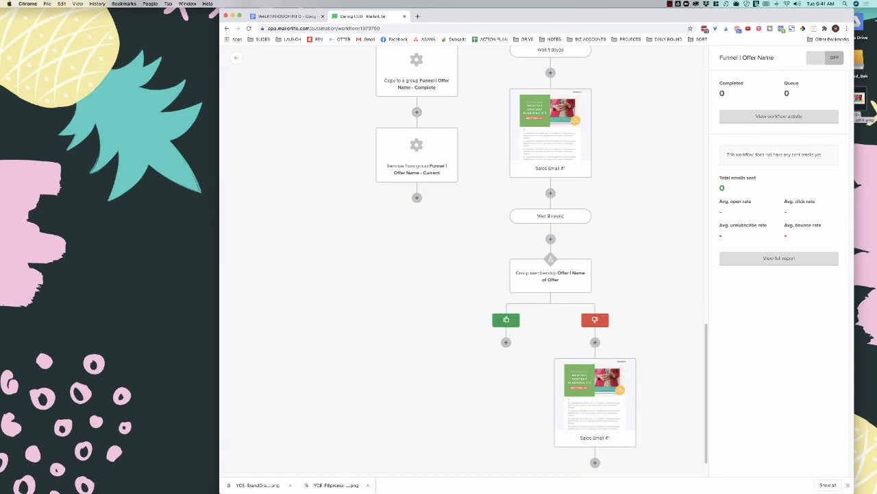
- On the Yes branch, add a Copy to group action targeting Funnel | Offer Name - Complete
scroll(541, 258, "up", 5)
scroll(542, 257, "down", 5)
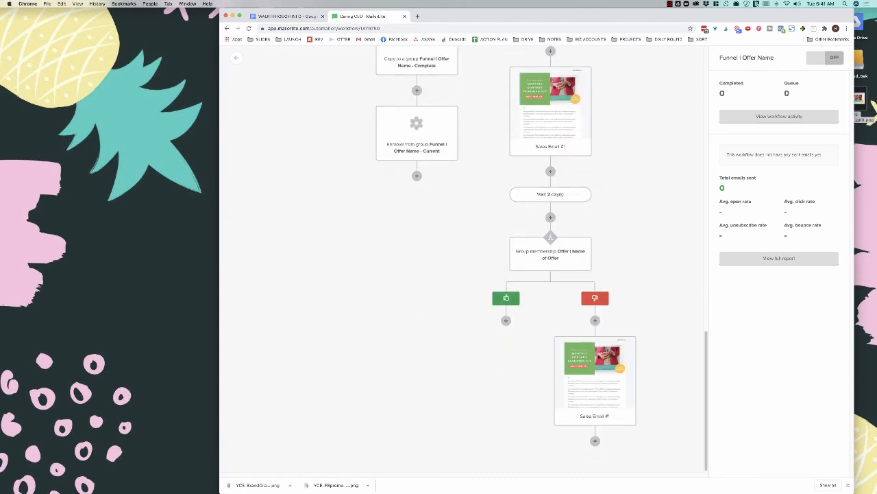
left_click(506, 320)
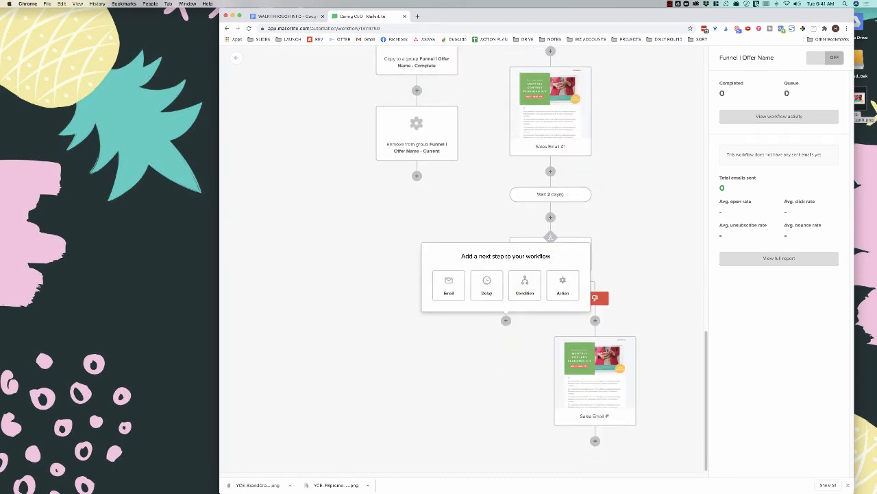
left_click(564, 284)
left_click(778, 113)
left_click(740, 148)
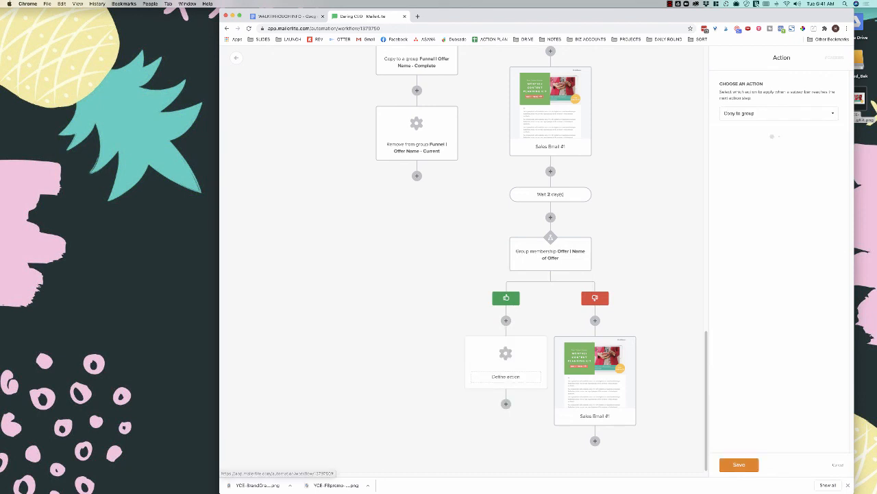
left_click(754, 148)
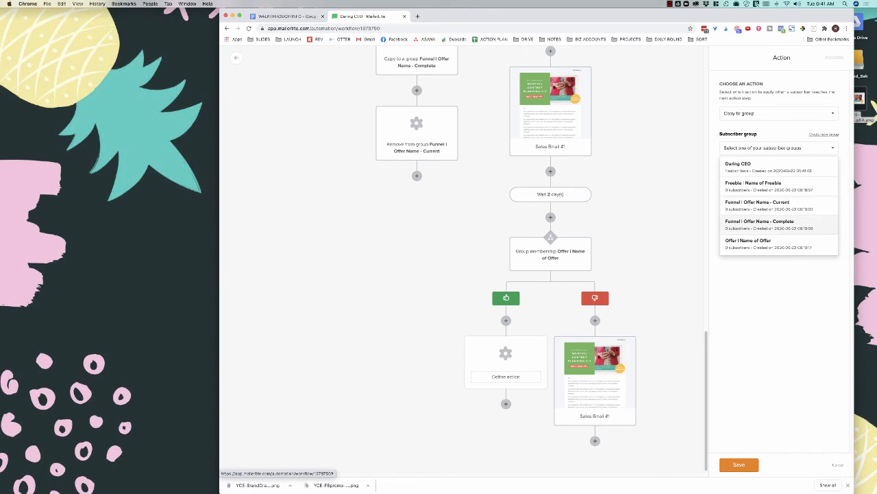
left_click(760, 224)
left_click(739, 464)
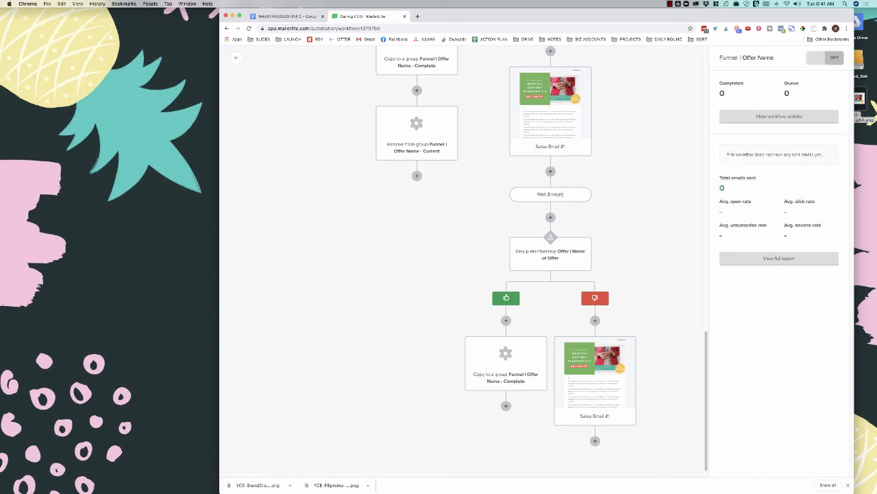
- Below it, add a Remove from group action for Funnel | Offer Name - Current
left_click(506, 405)
left_click(565, 367)
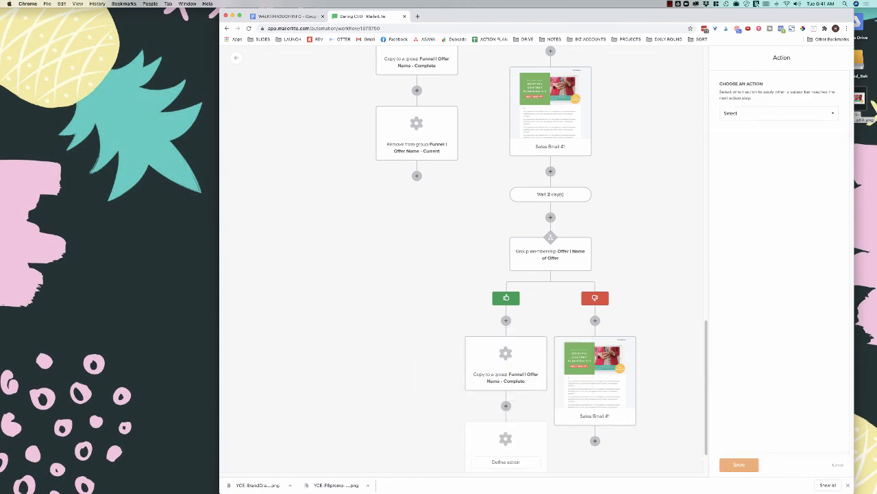
left_click(778, 113)
left_click(754, 195)
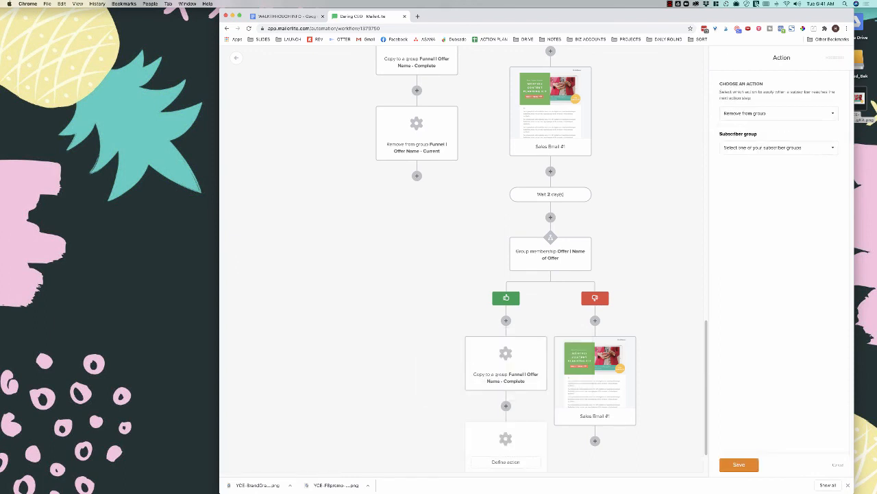
left_click(778, 147)
left_click(761, 203)
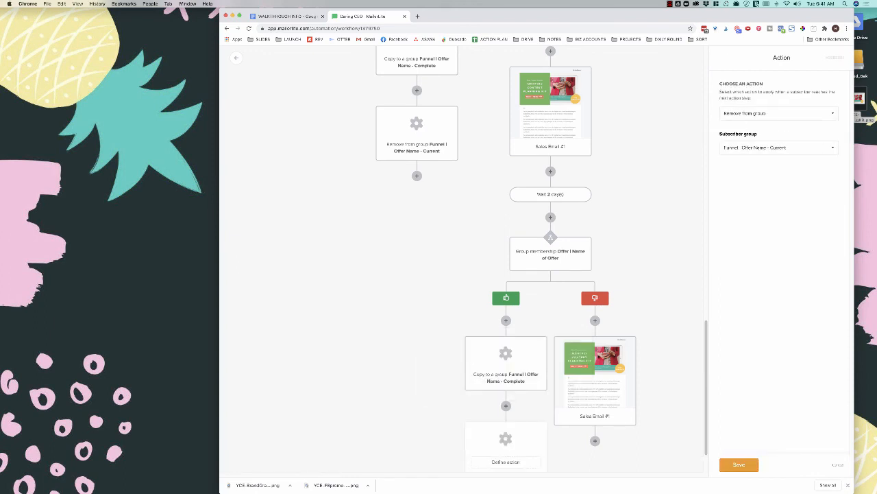
left_click(739, 464)
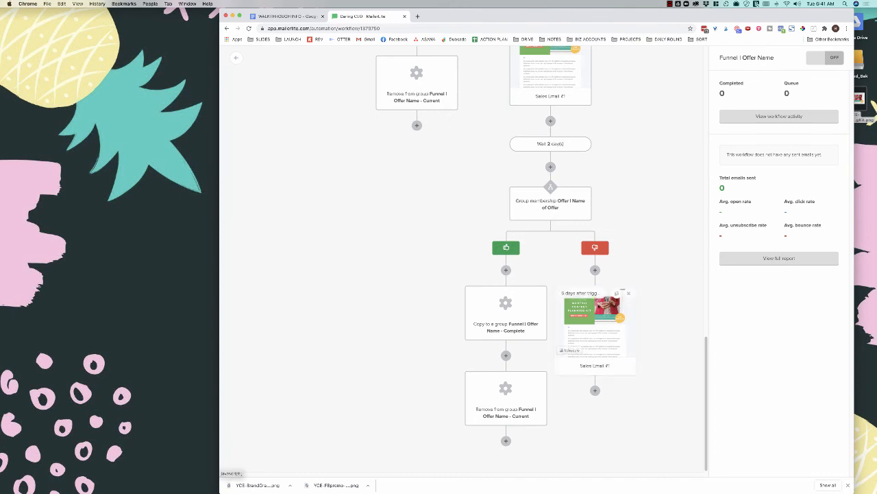
- After Sales Email 4 on the No branch, remove subscribers from Funnel | Offer Name - Current
left_click(595, 390)
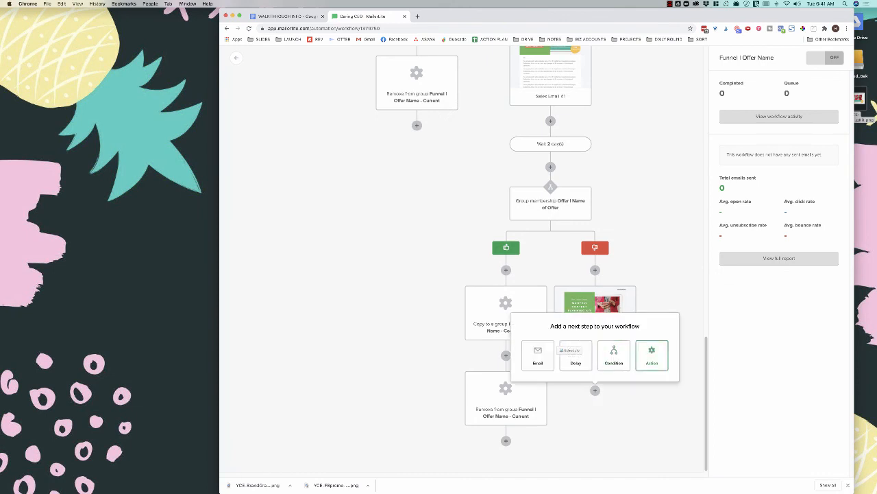
left_click(652, 354)
left_click(778, 114)
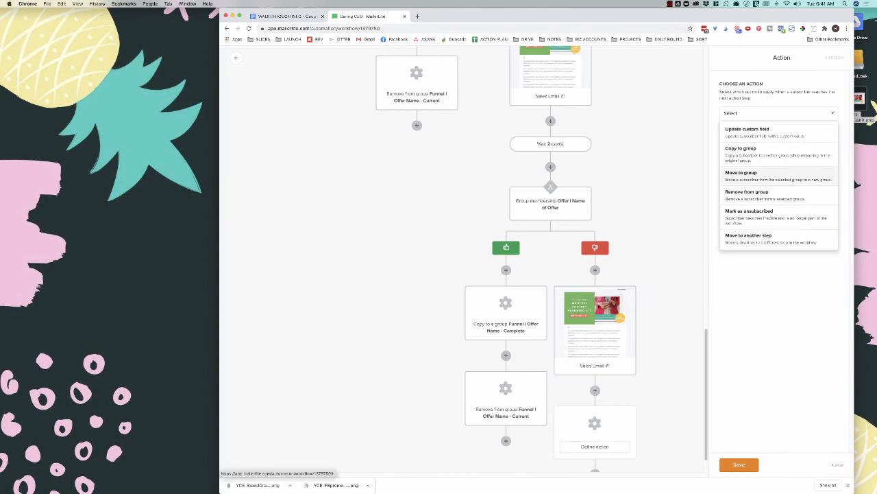
left_click(748, 195)
left_click(778, 147)
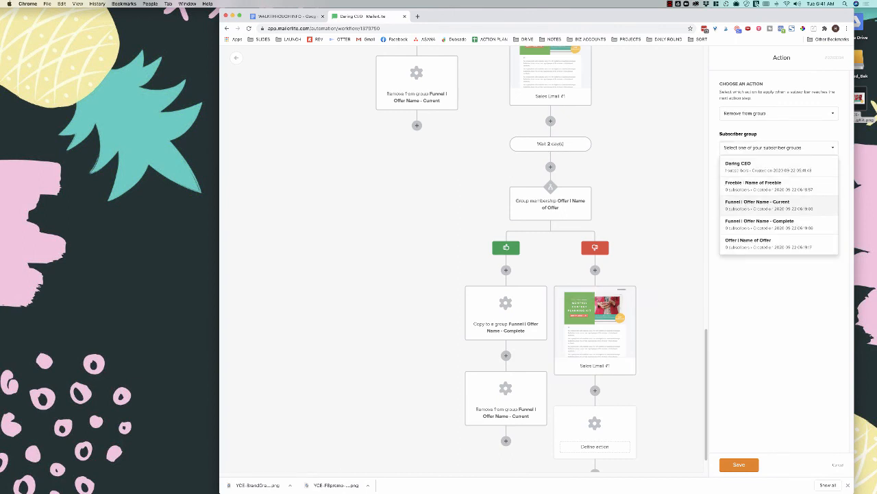
left_click(757, 204)
left_click(739, 464)
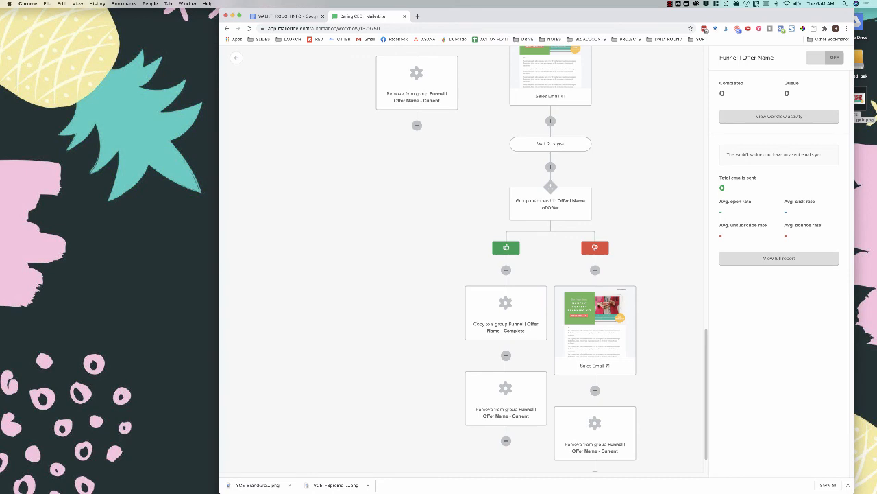
- Add a Copy to group action at the end of the No branch
scroll(595, 445, "down", 2)
left_click(595, 441)
left_click(652, 406)
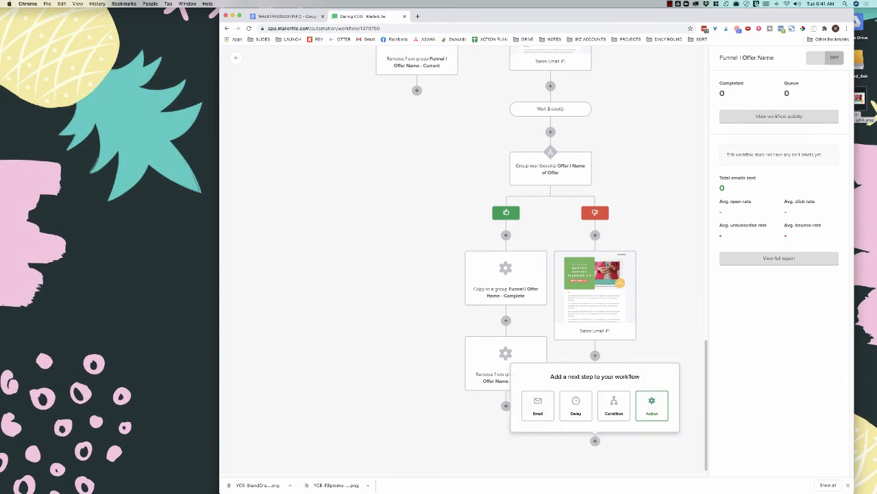
left_click(778, 113)
left_click(755, 152)
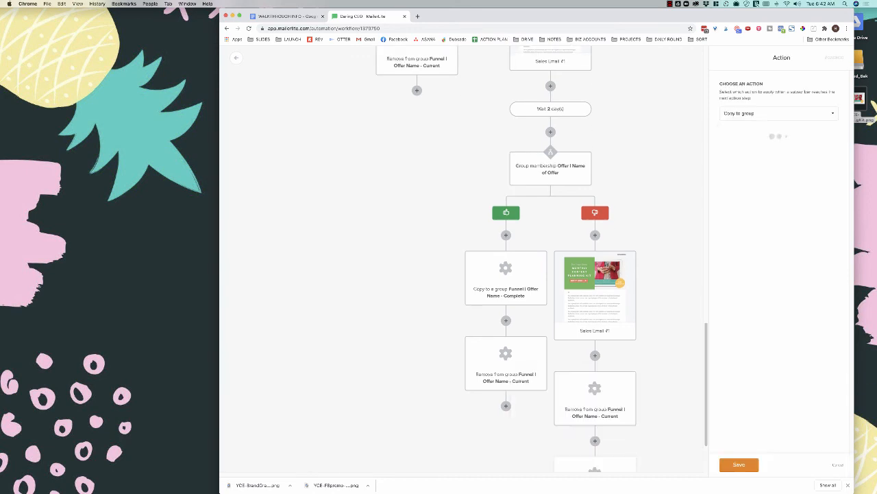
left_click(778, 147)
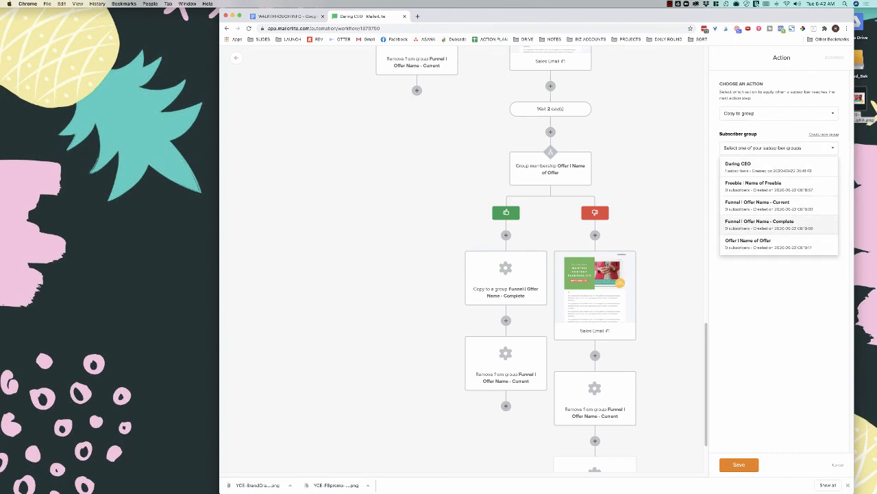
left_click(760, 223)
left_click(739, 464)
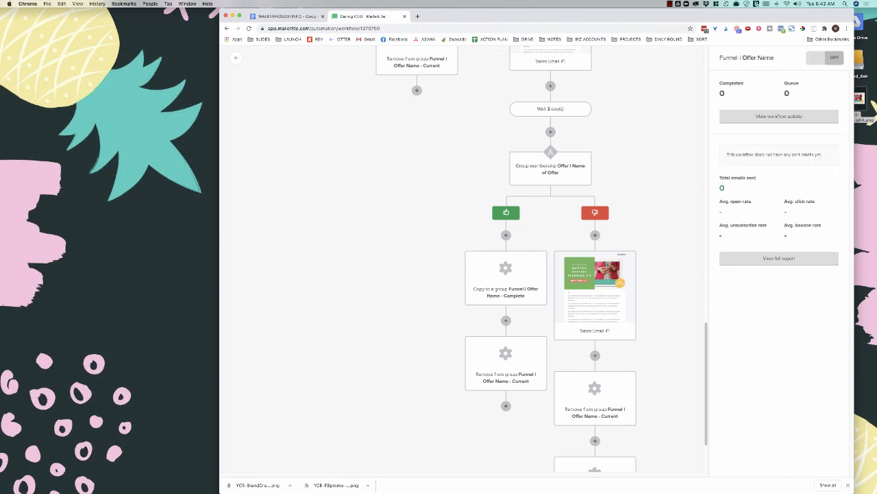
scroll(463, 274, "down", 5)
scroll(462, 274, "up", 5)
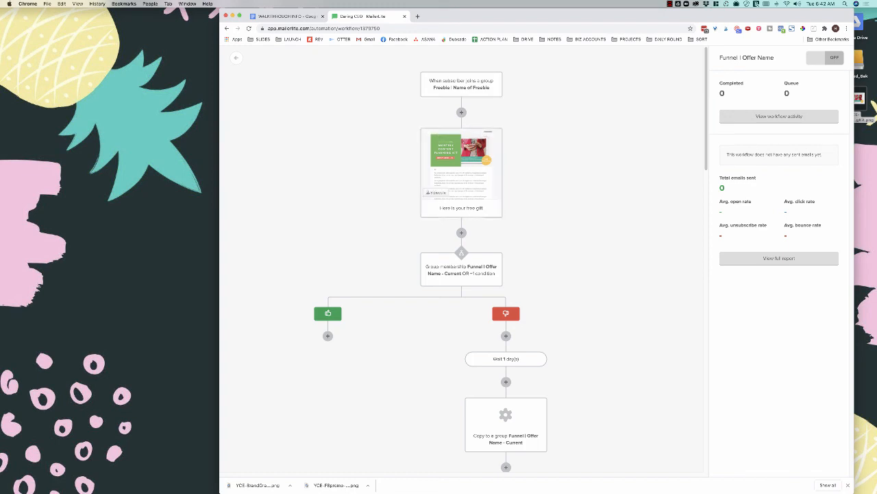
- Open the first Group membership condition and review its Current and Complete group rules
scroll(473, 261, "down", 3)
scroll(473, 261, "down", 1)
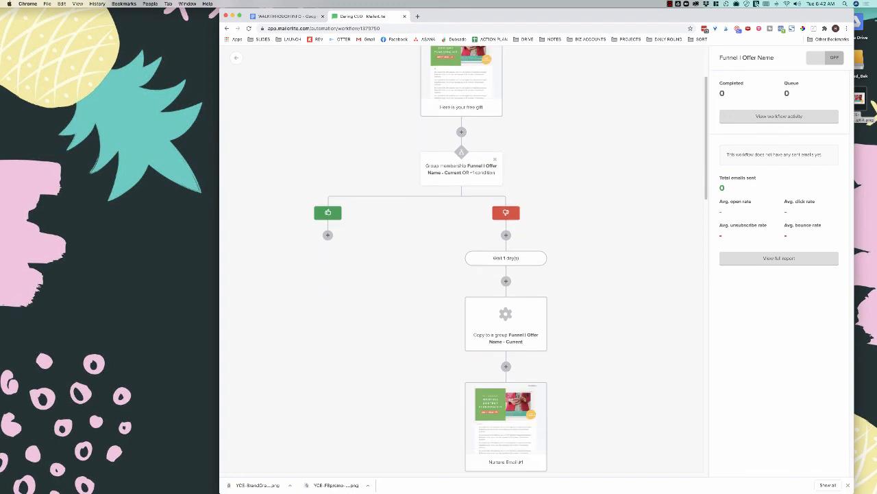
left_click(461, 168)
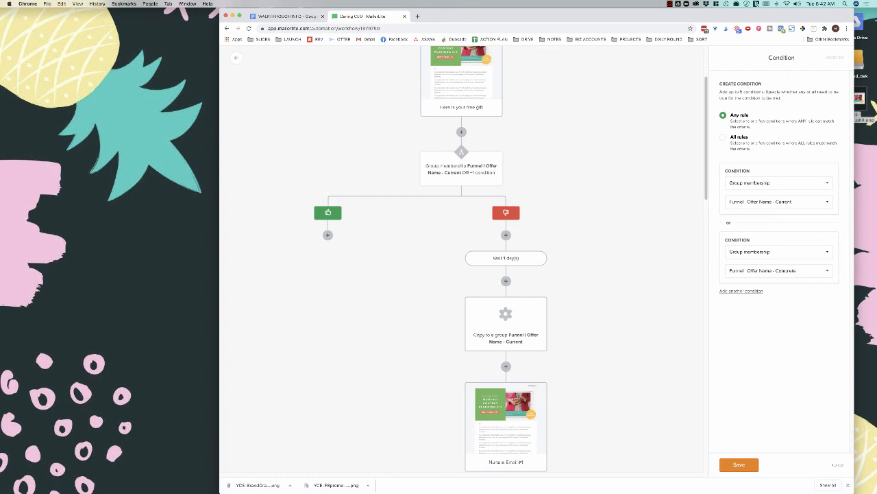
scroll(511, 258, "down", 1)
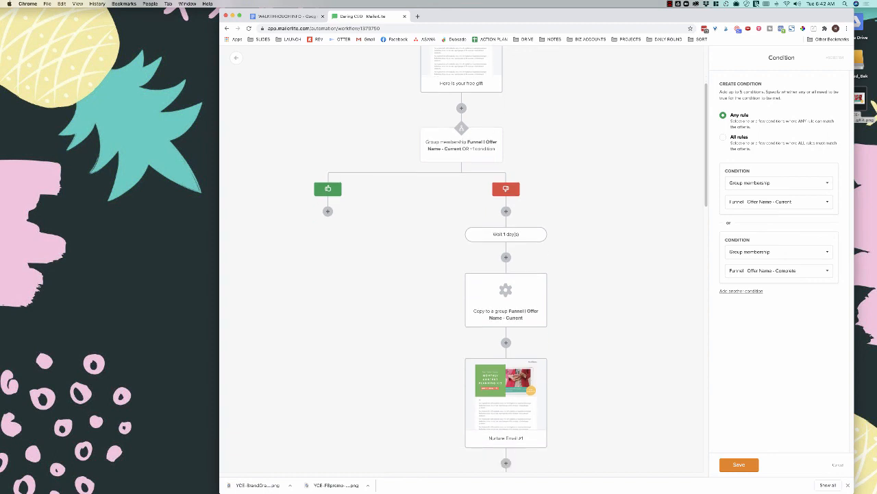
scroll(463, 260, "down", 2)
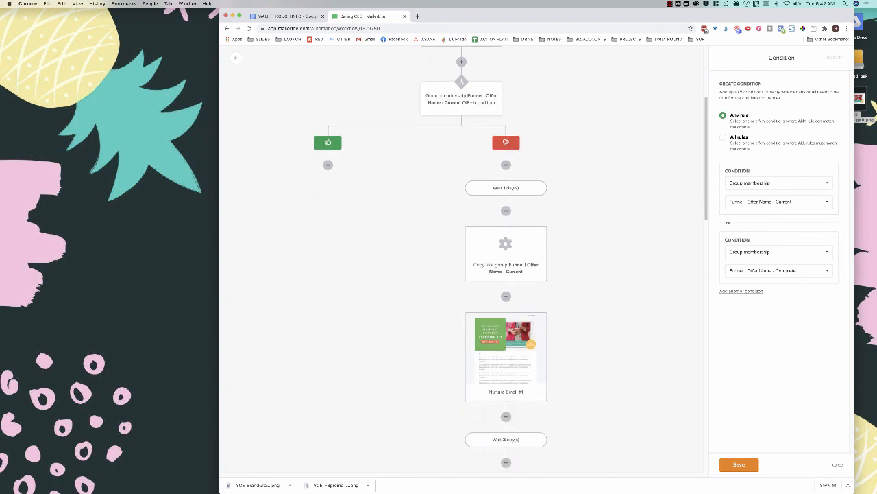
scroll(505, 261, "down", 5)
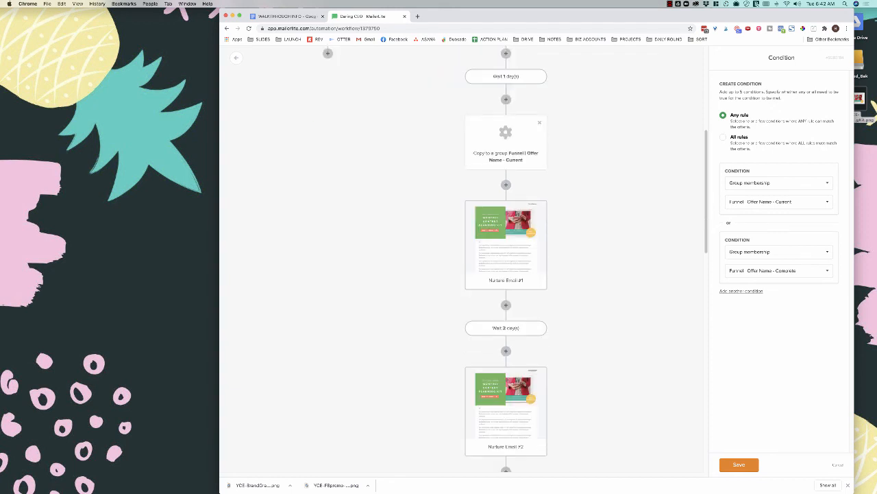
scroll(506, 142, "down", 1)
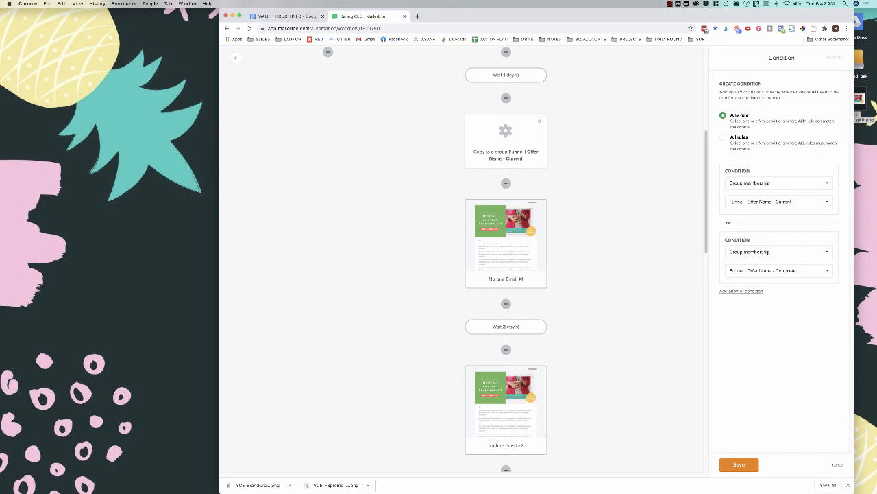
scroll(506, 260, "down", 4)
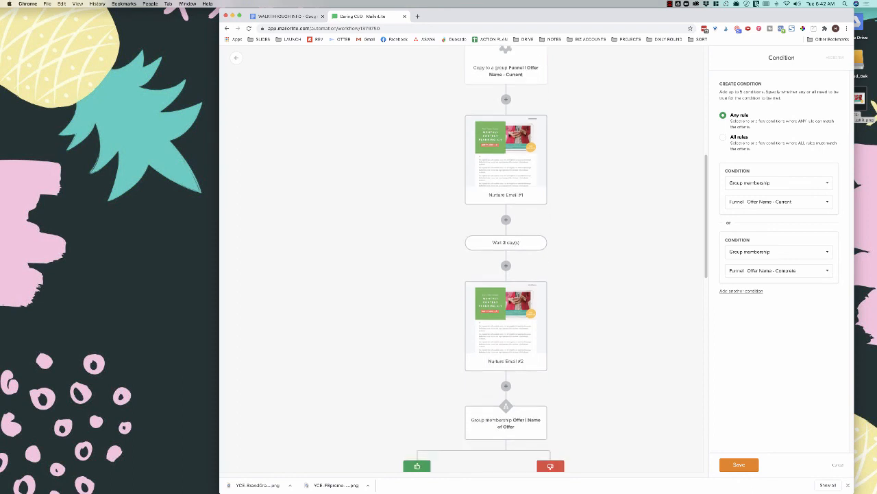
scroll(506, 260, "down", 1)
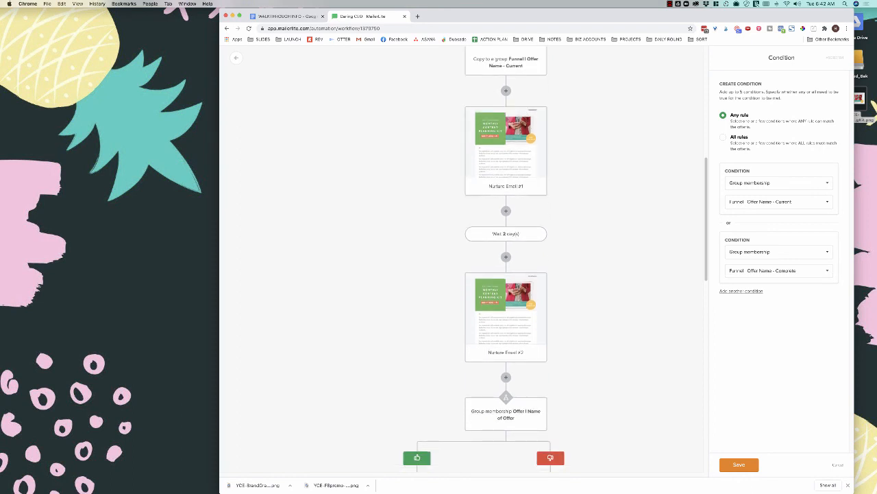
scroll(506, 151, "up", 1)
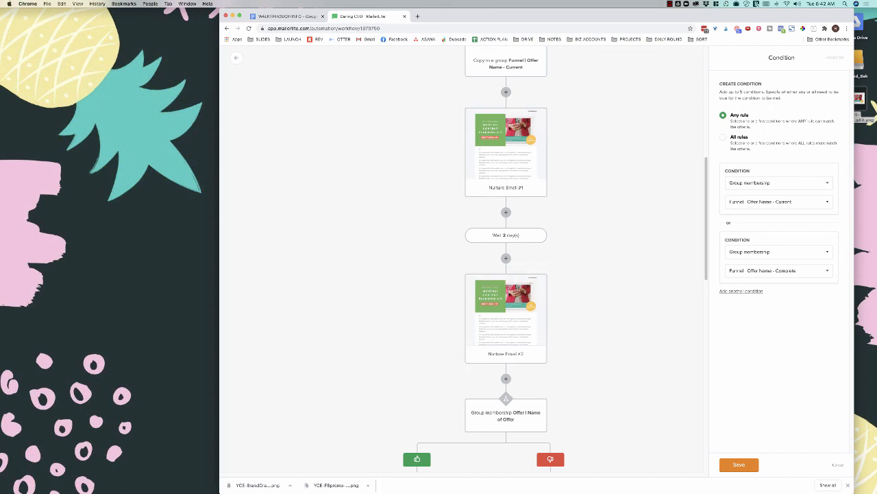
scroll(506, 261, "down", 10)
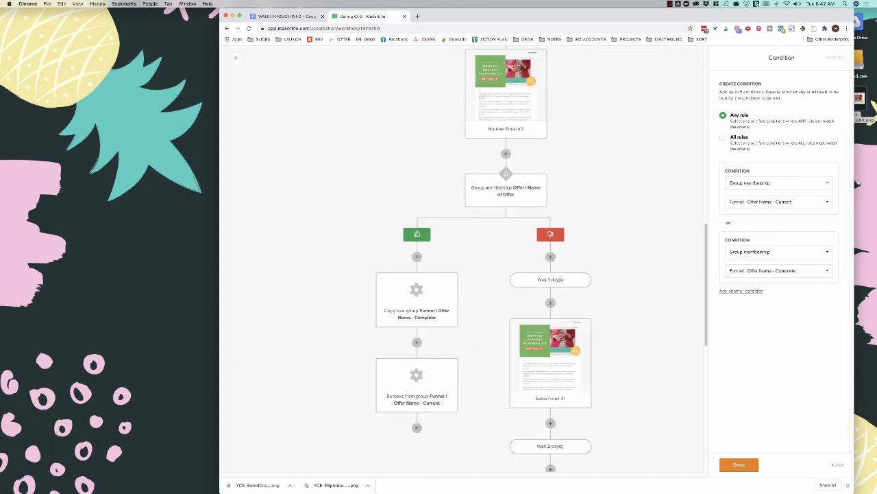
scroll(506, 261, "down", 1)
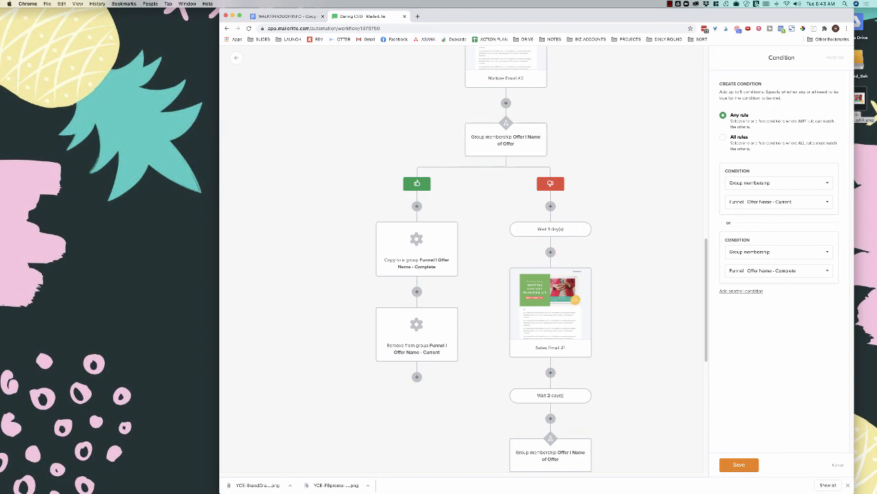
scroll(416, 227, "down", 2)
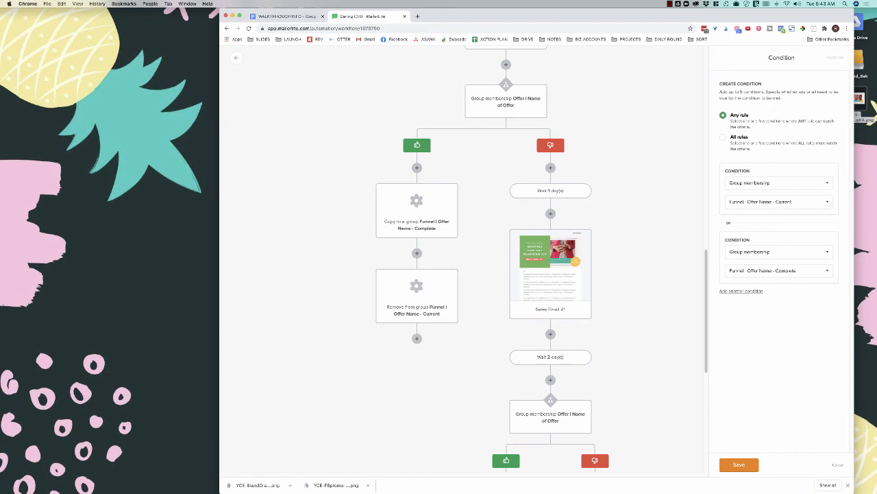
scroll(505, 103, "down", 2)
scroll(549, 172, "down", 3)
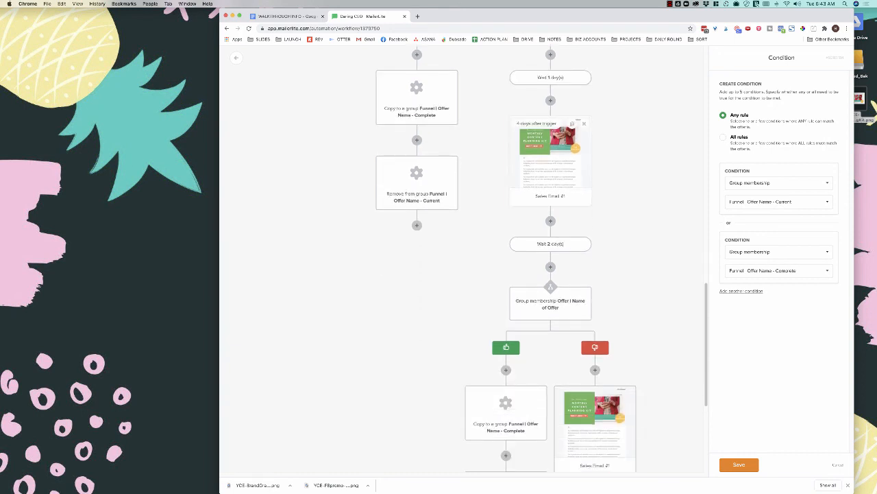
scroll(548, 171, "down", 1)
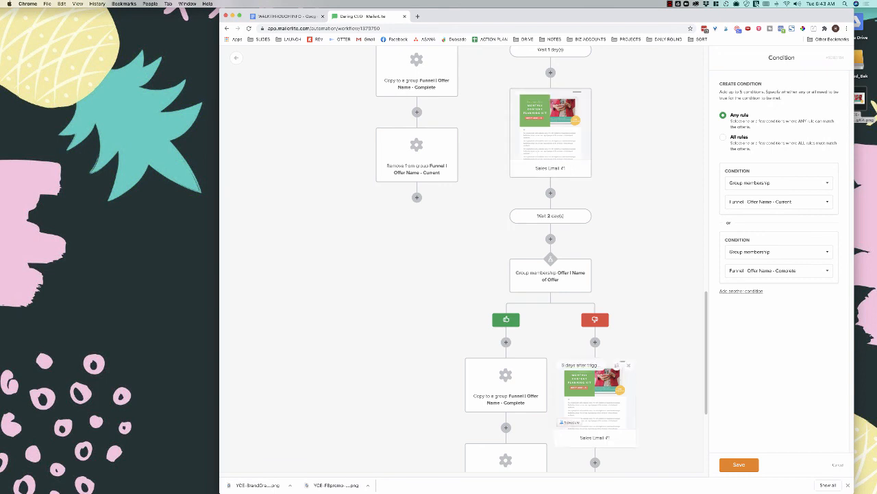
scroll(551, 165, "down", 3)
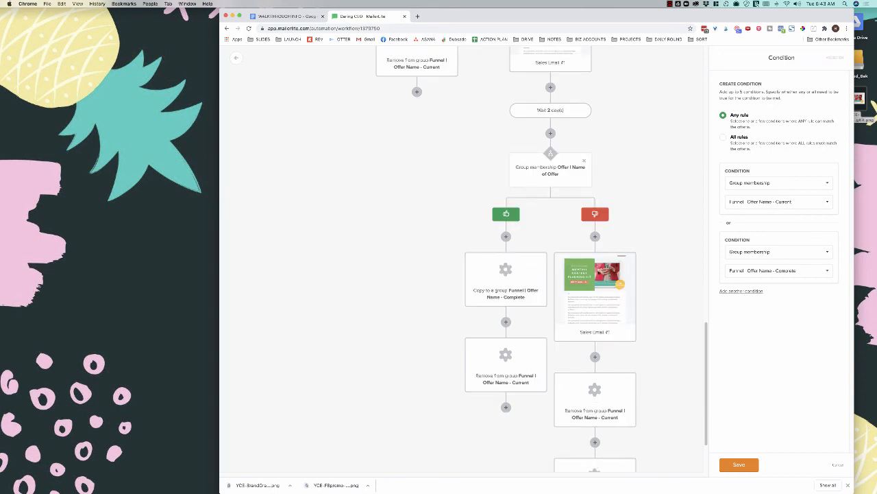
scroll(550, 165, "down", 1)
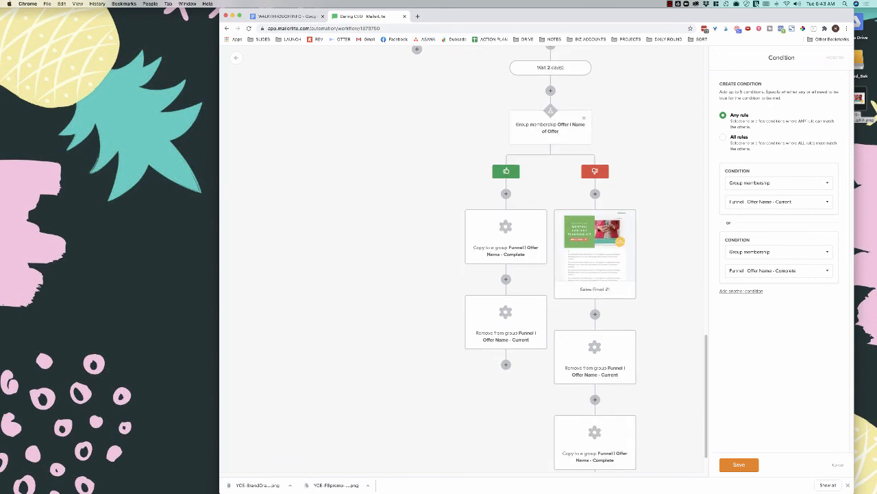
scroll(551, 260, "up", 5)
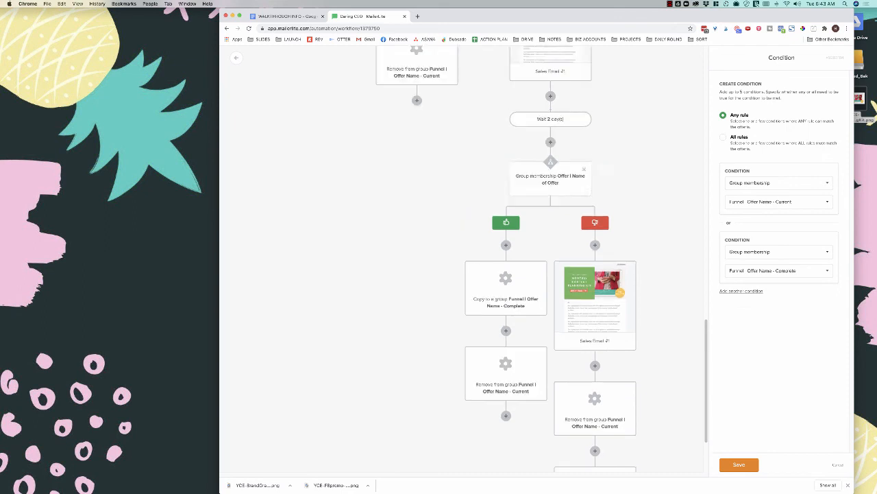
scroll(550, 261, "down", 3)
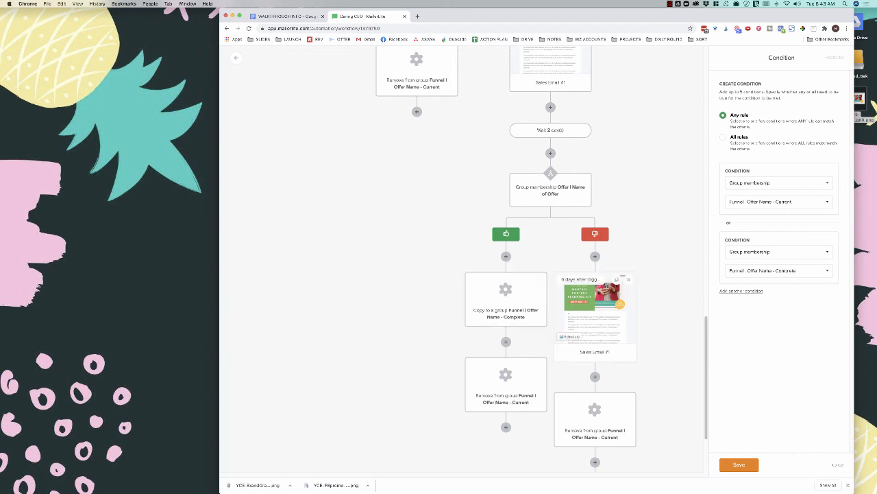
scroll(543, 258, "down", 2)
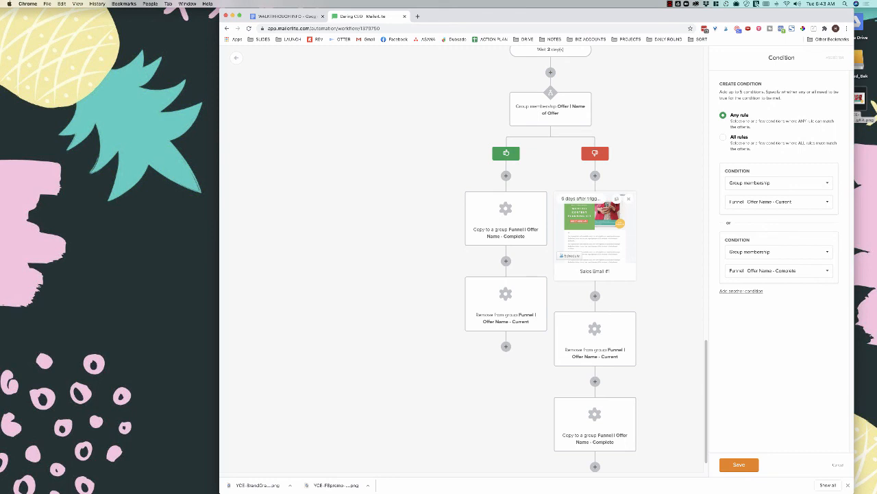
scroll(595, 226, "down", 1)
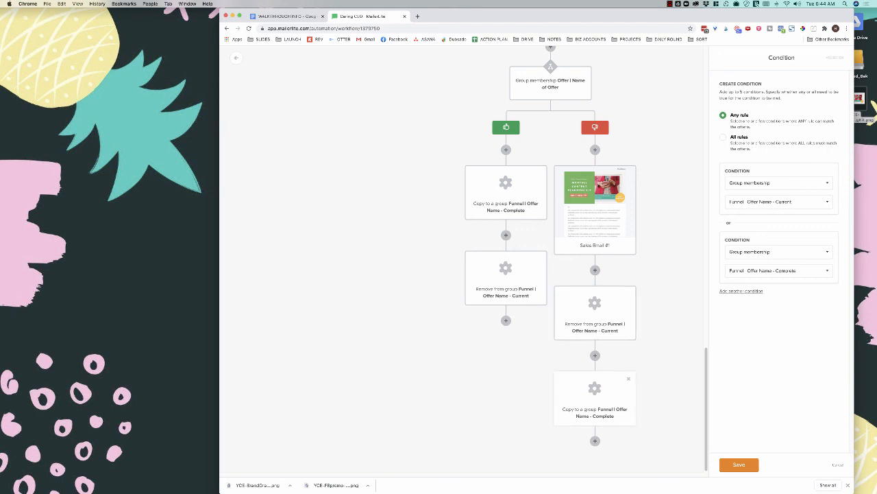
scroll(595, 398, "up", 1)
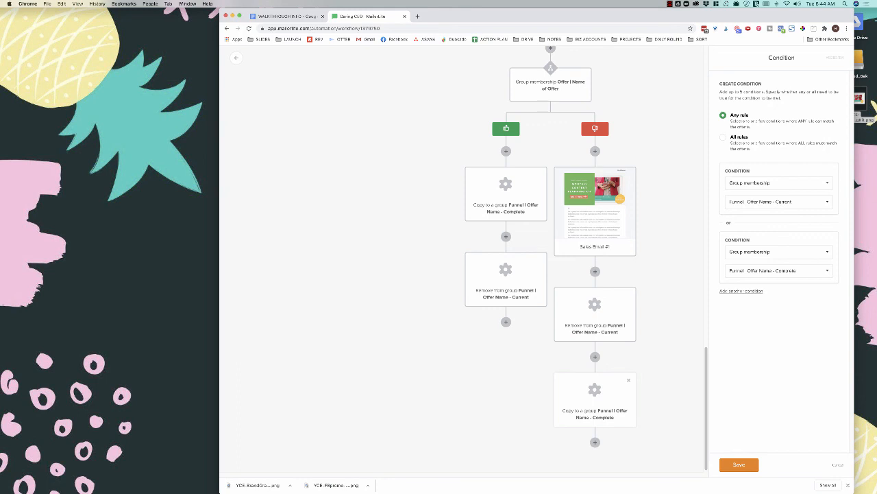
scroll(463, 260, "up", 10)
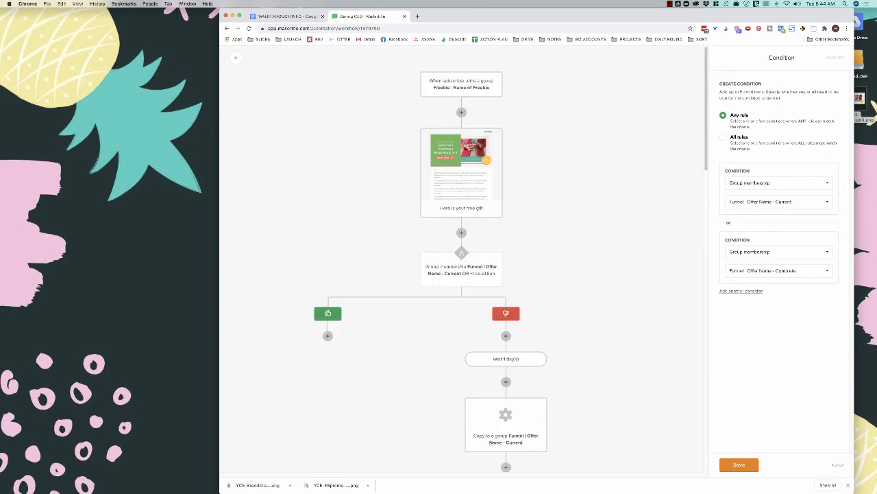
- Save the Group membership condition, turn the workflow ON, and go back to the automation list
left_click(739, 464)
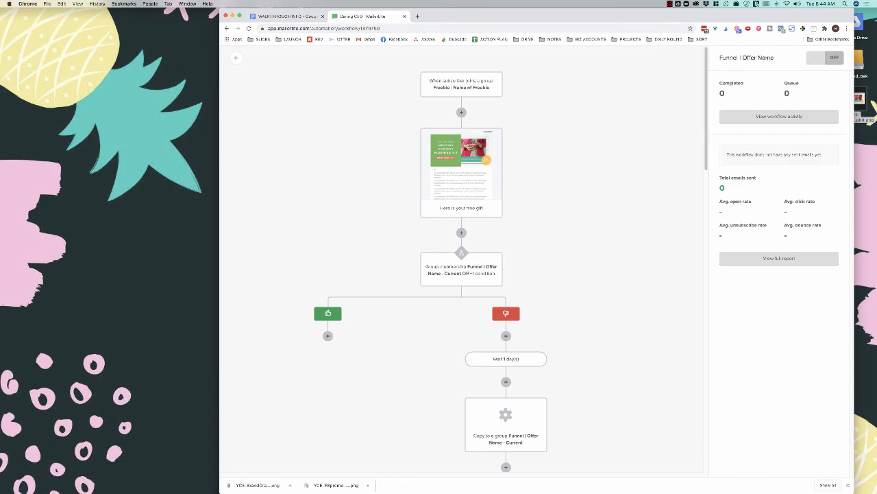
left_click(825, 58)
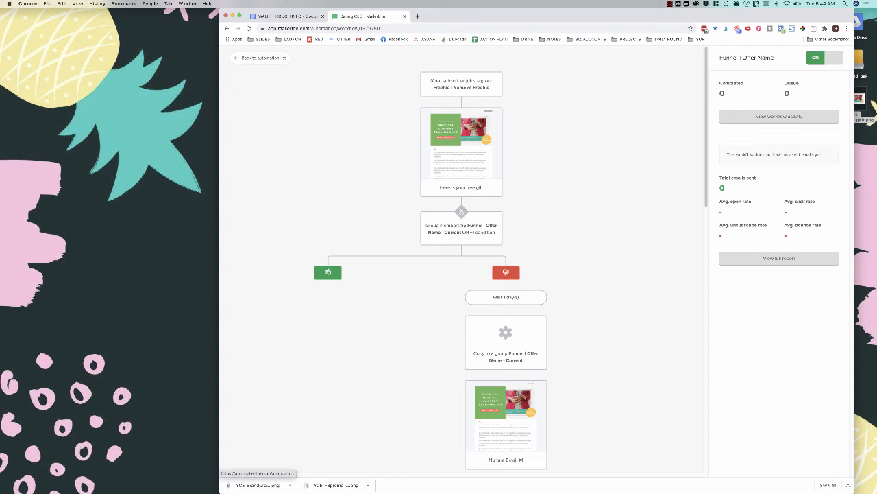
left_click(260, 58)
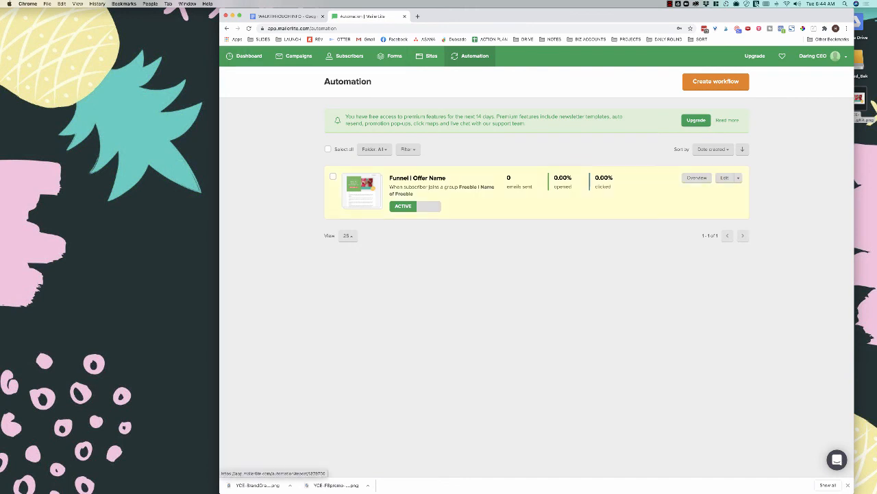
- Check the Funnel | Offer Name overview's subscriber counts, then open the Here is your free gift email report
left_click(696, 179)
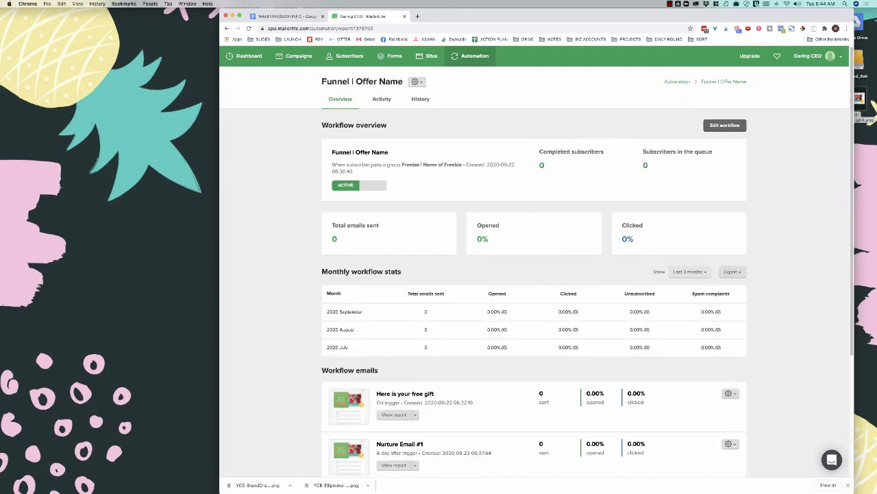
scroll(534, 260, "down", 2)
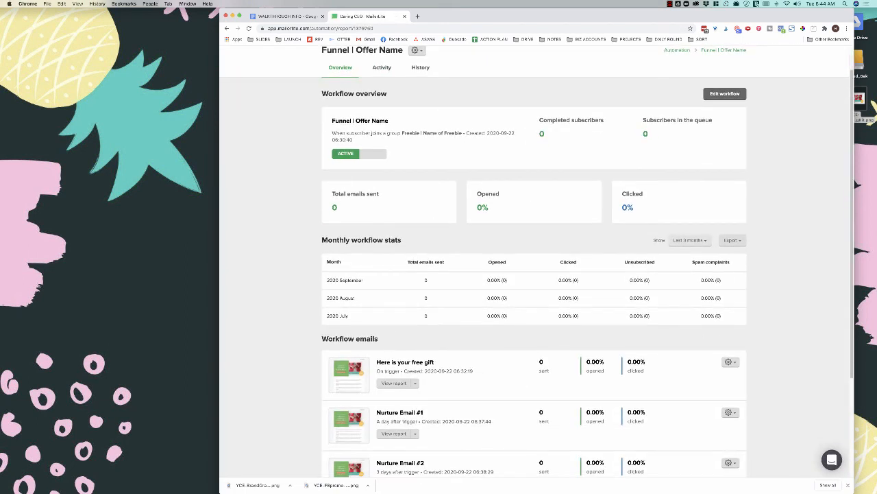
left_click_drag(539, 120, 545, 135)
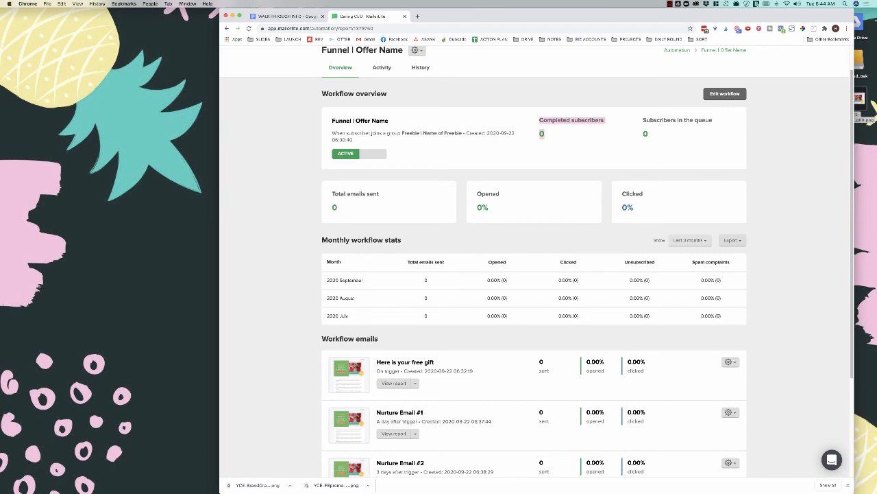
left_click_drag(643, 120, 649, 135)
scroll(534, 260, "down", 3)
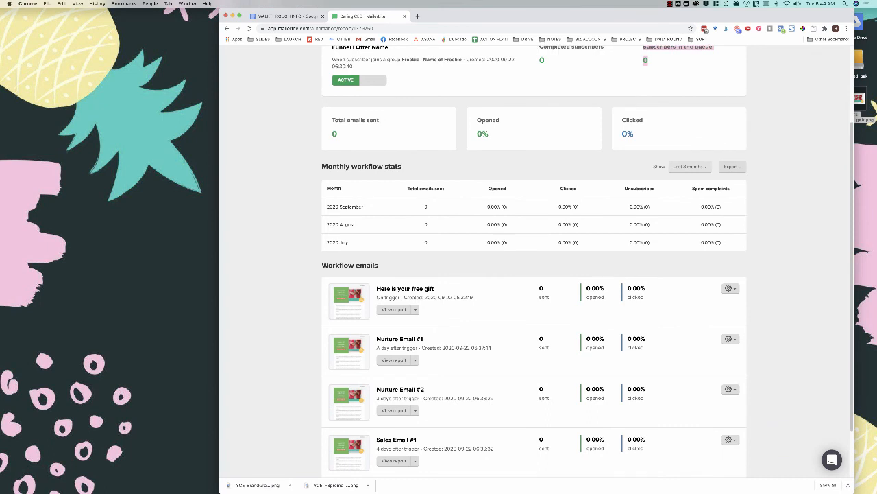
scroll(535, 260, "down", 3)
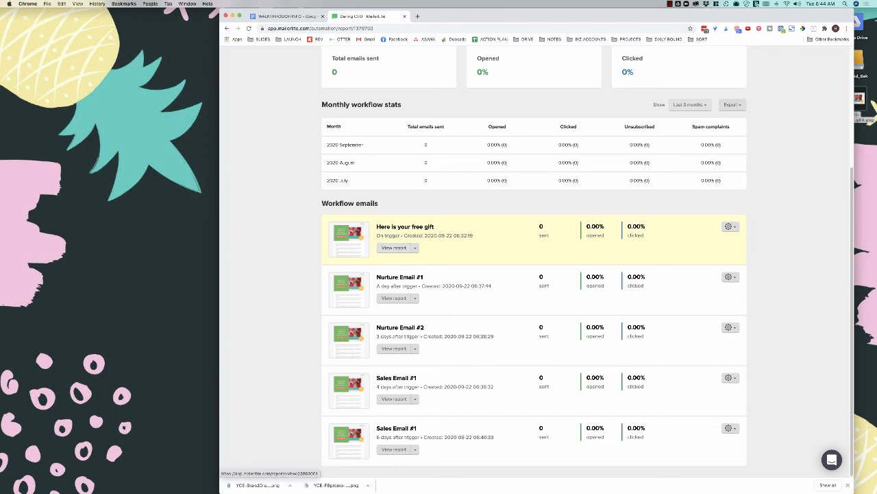
left_click(394, 248)
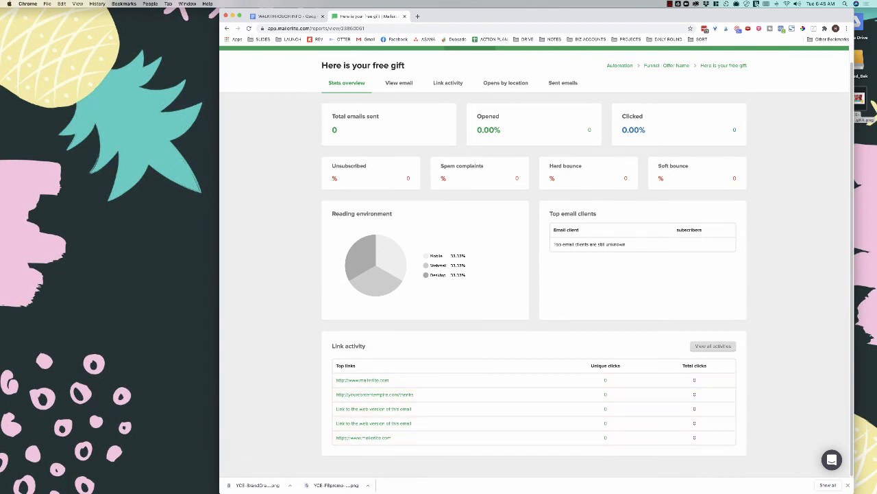
- Review the free gift email's View email, Link activity, Opens by location and Sent emails tabs
scroll(479, 379, "up", 1)
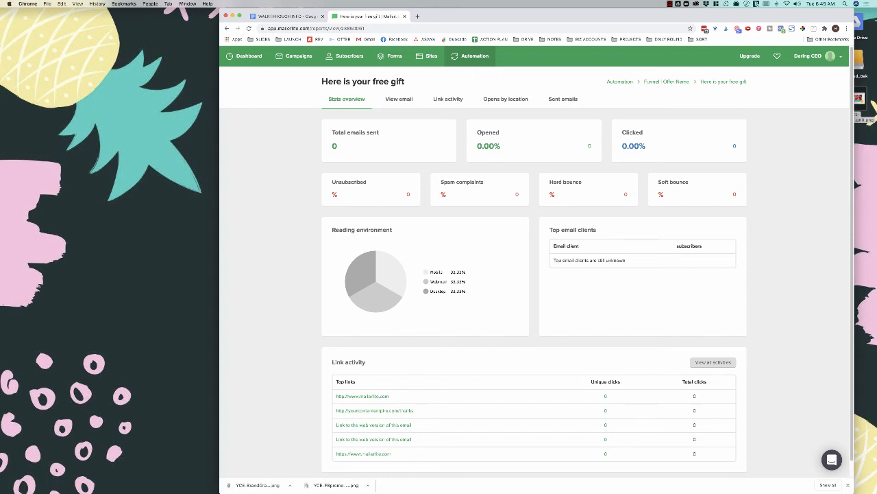
left_click(399, 99)
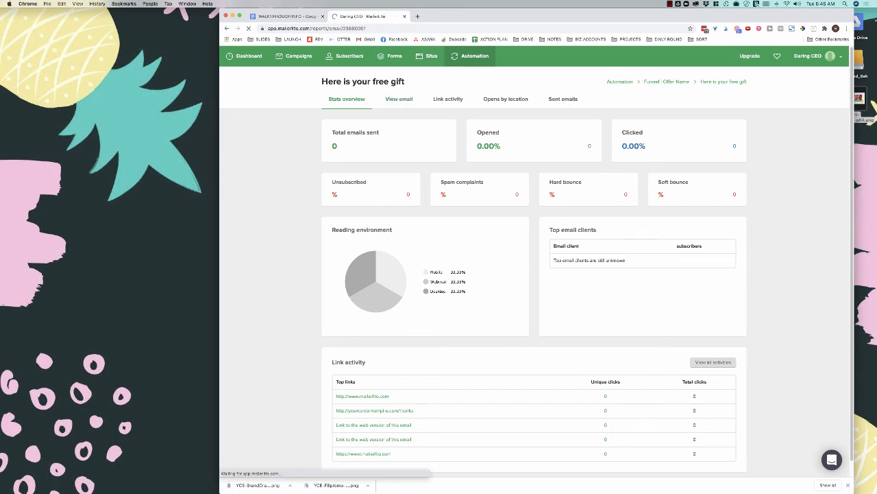
scroll(534, 274, "down", 2)
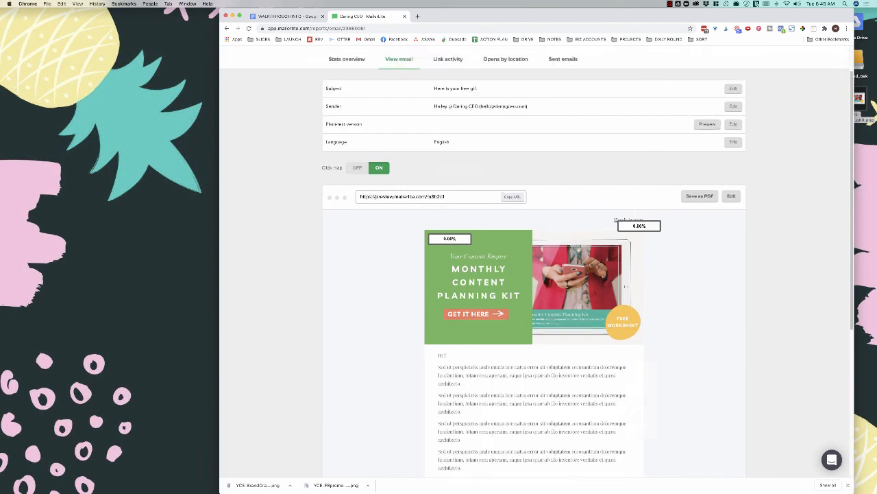
scroll(535, 275, "up", 2)
left_click(450, 99)
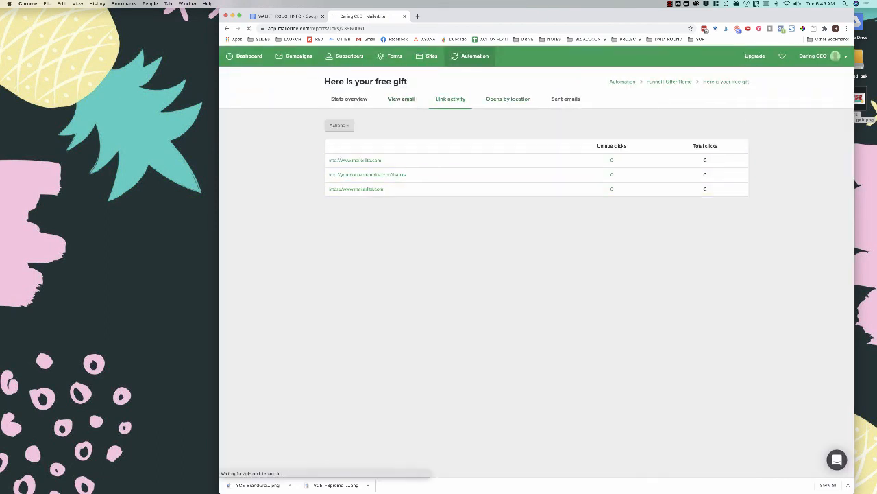
left_click(507, 99)
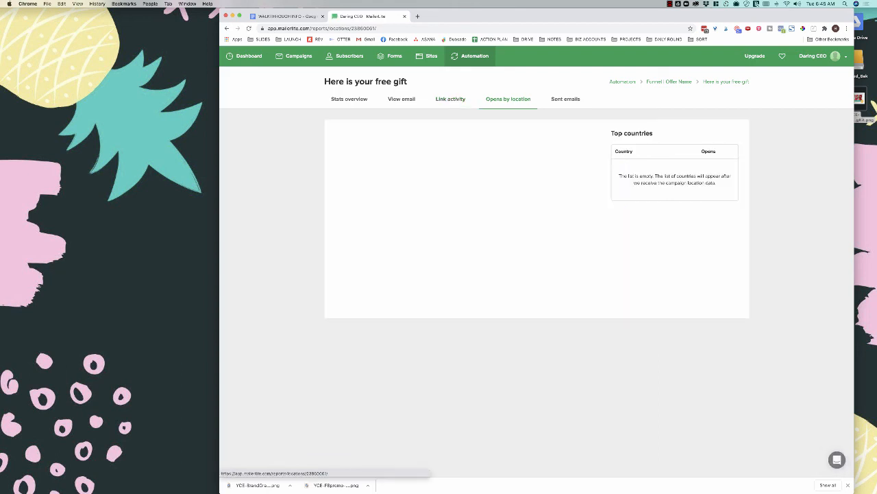
left_click(565, 99)
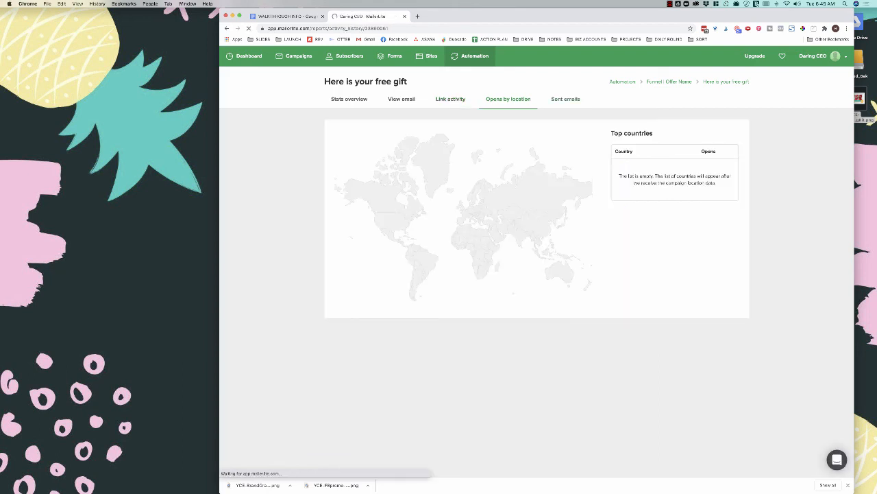